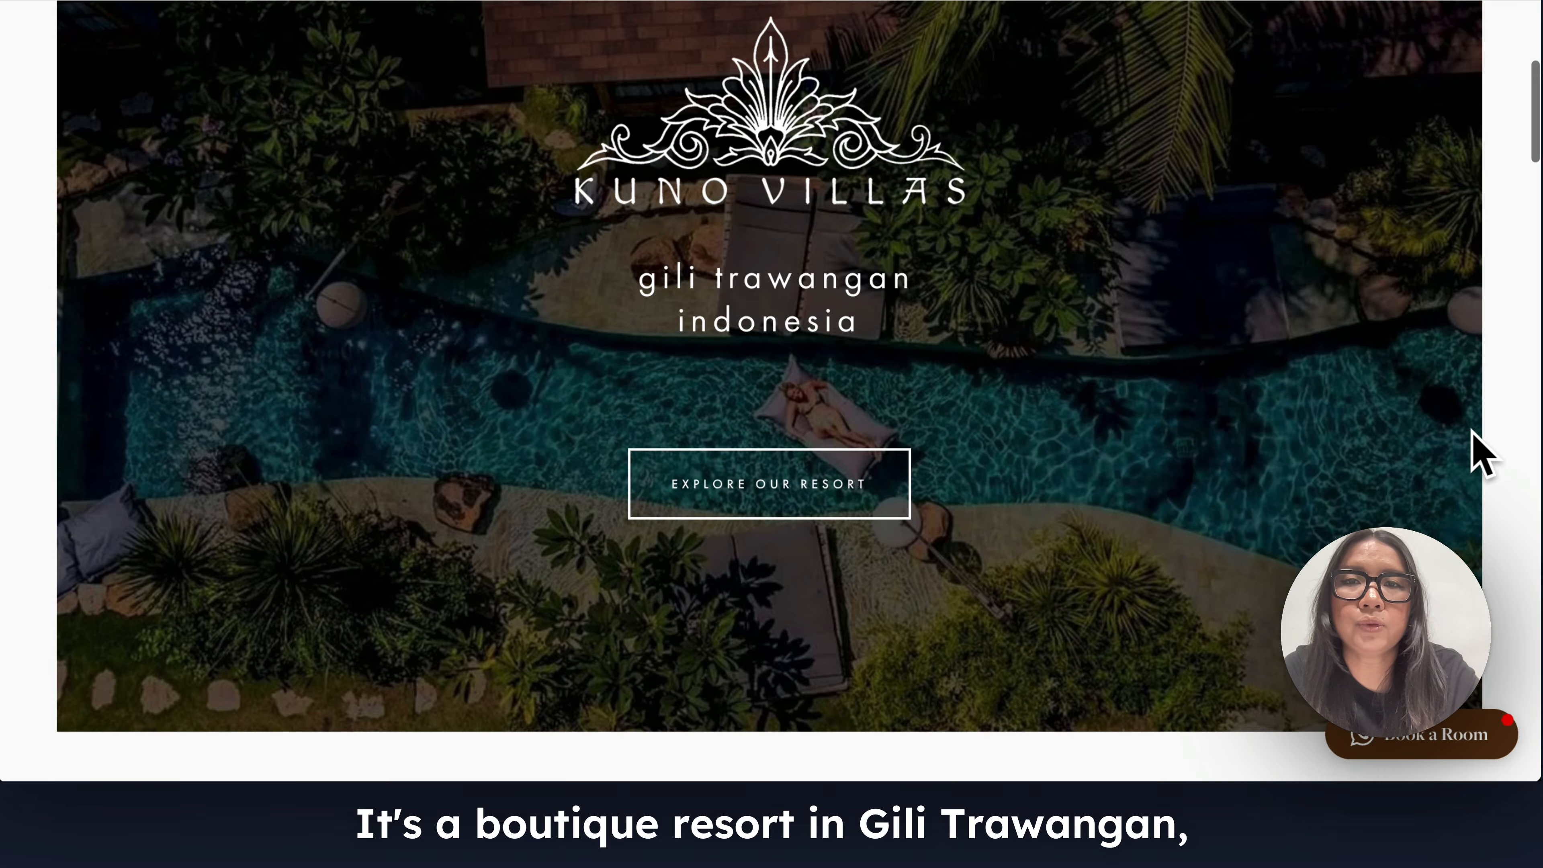
# Look through the Kuno Villas homepage, from the hero banner to the magazine features and mailing list form, and return to its start.
pyautogui.scroll(-3, 1482, 455)
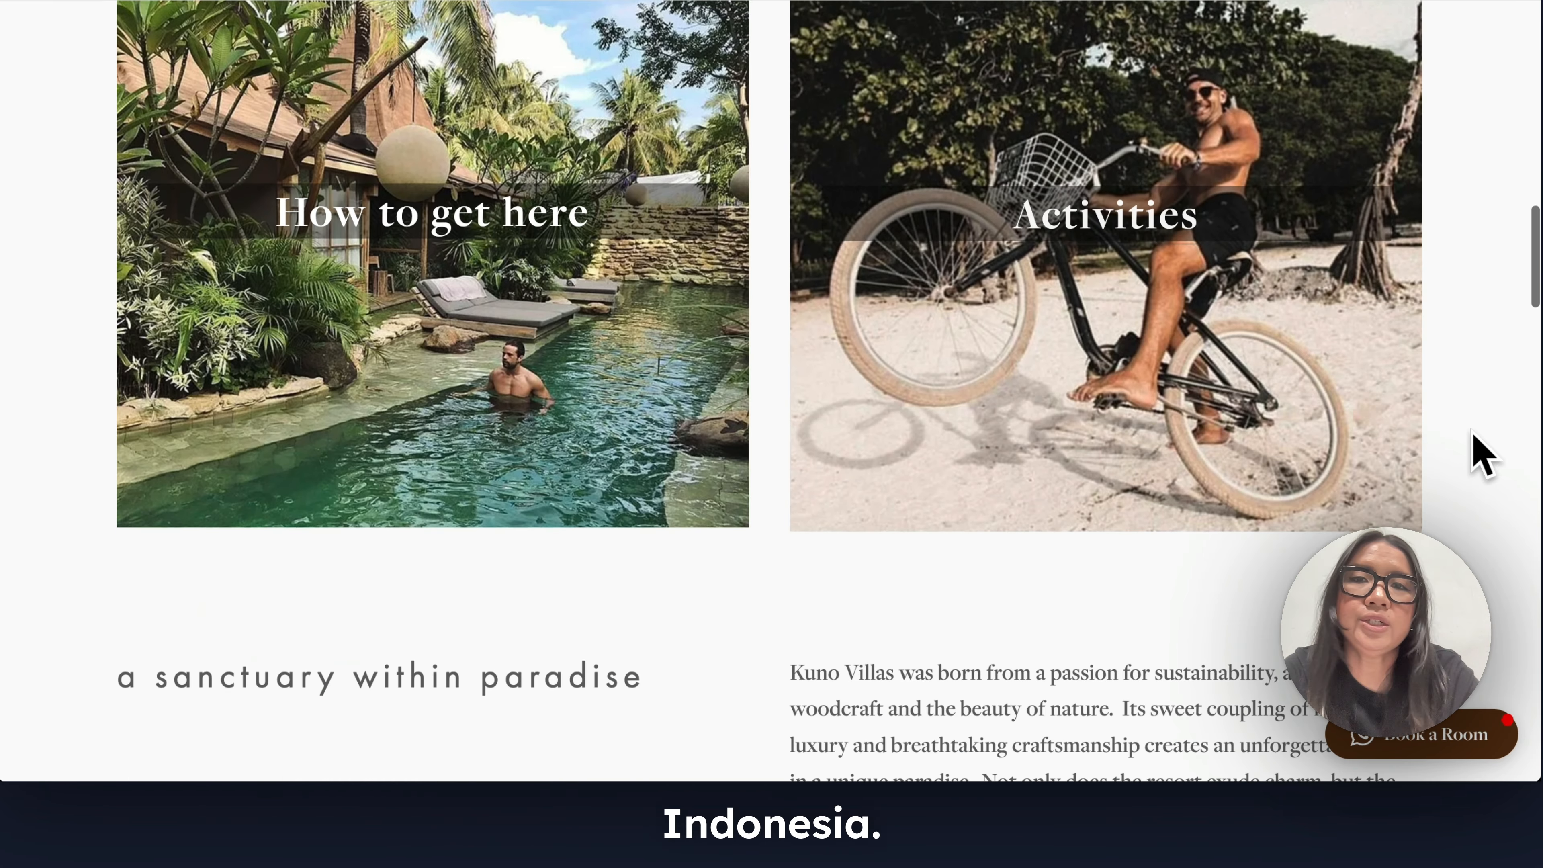
pyautogui.scroll(-12, 1482, 456)
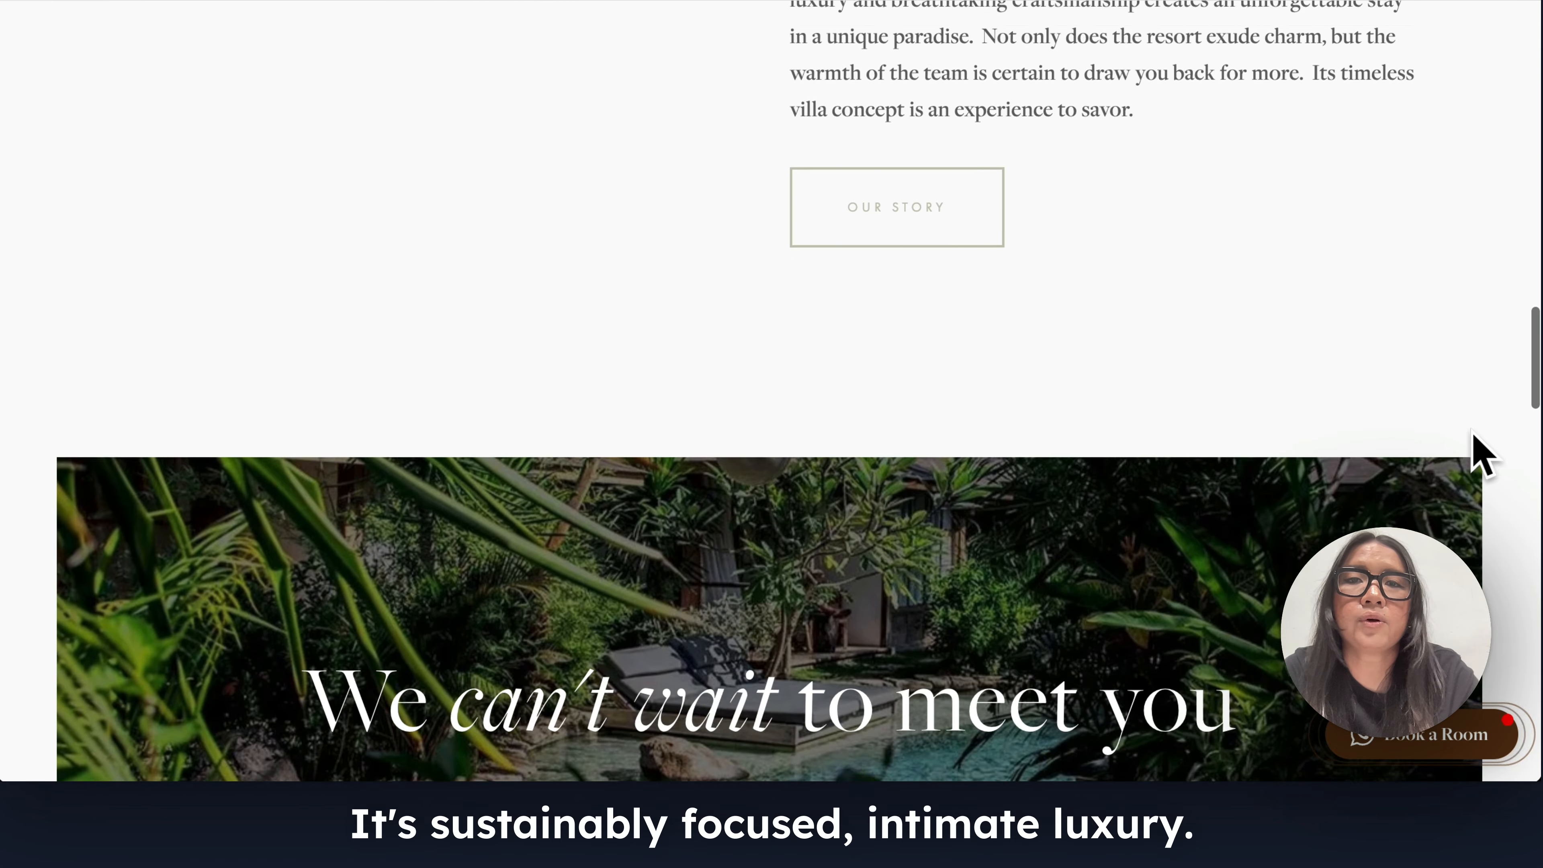
pyautogui.scroll(-15, 1482, 455)
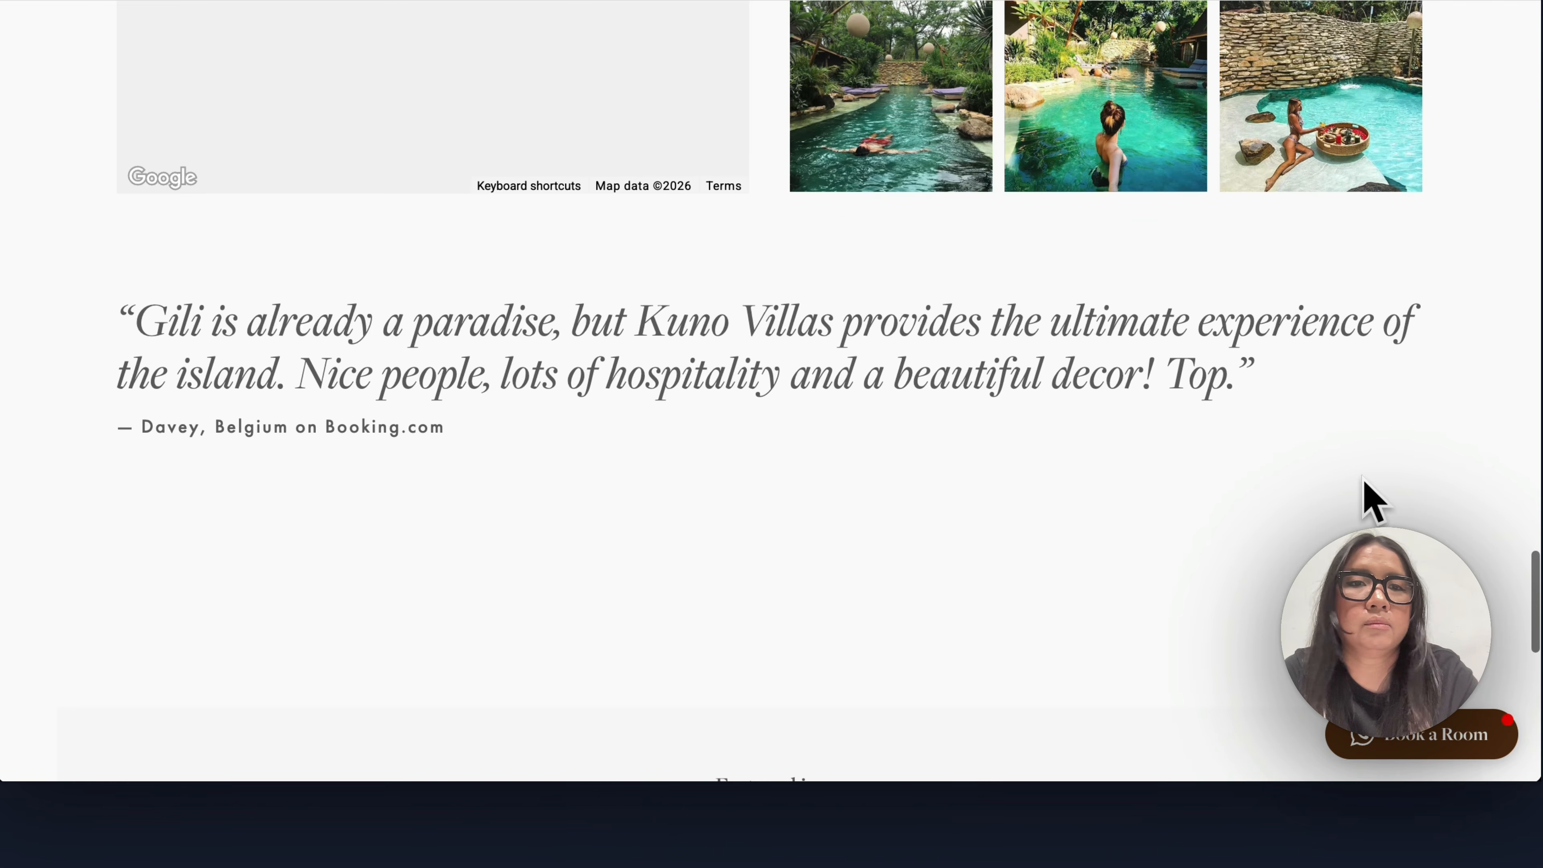
pyautogui.scroll(-10, 1364, 498)
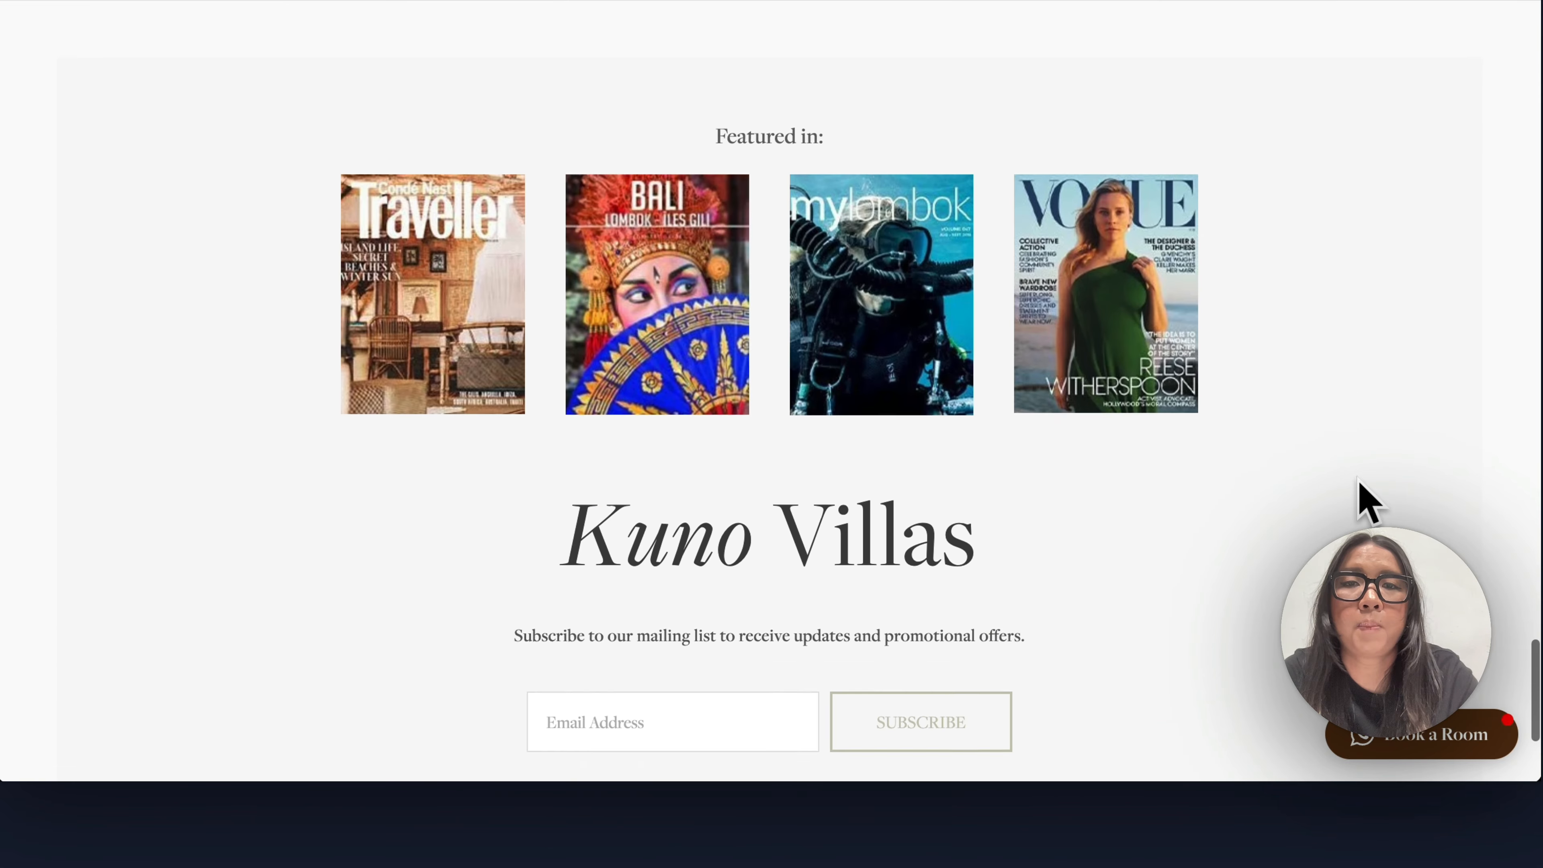
pyautogui.scroll(7, 1360, 484)
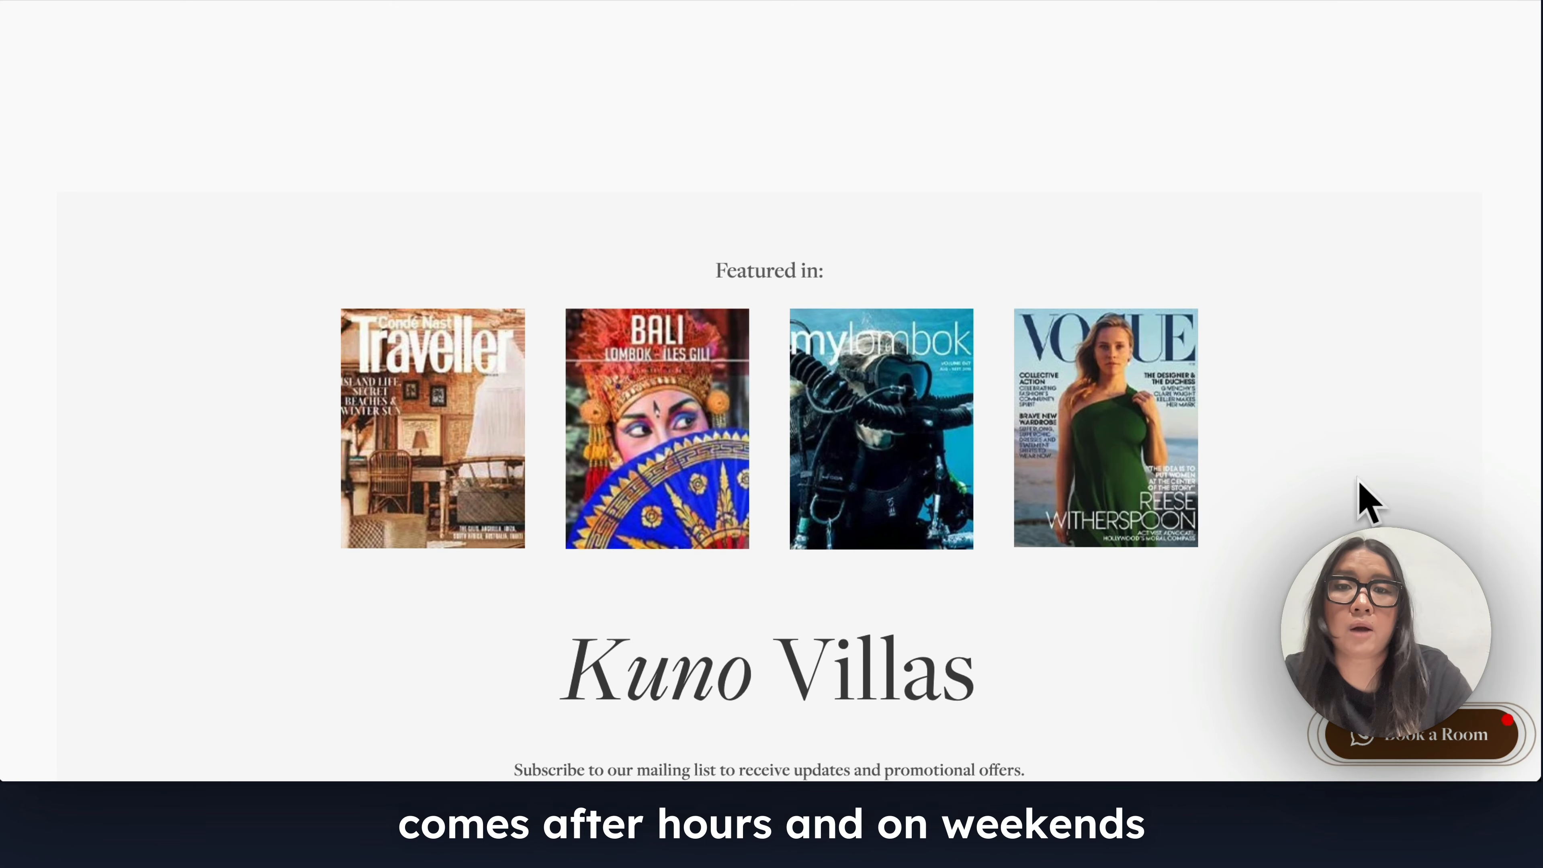
pyautogui.scroll(20, 1364, 499)
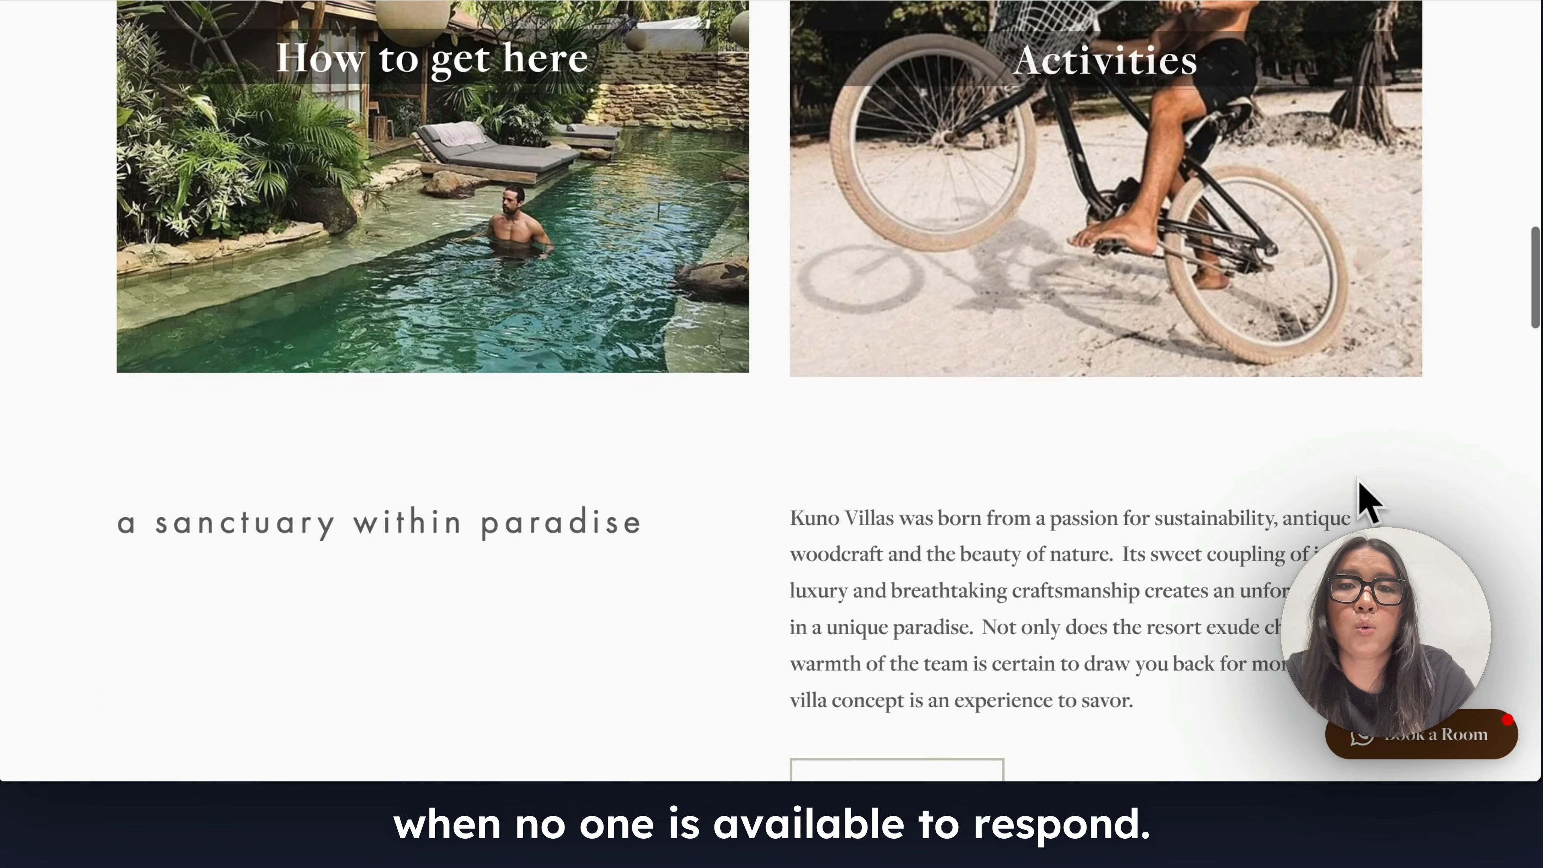
pyautogui.scroll(8, 1361, 500)
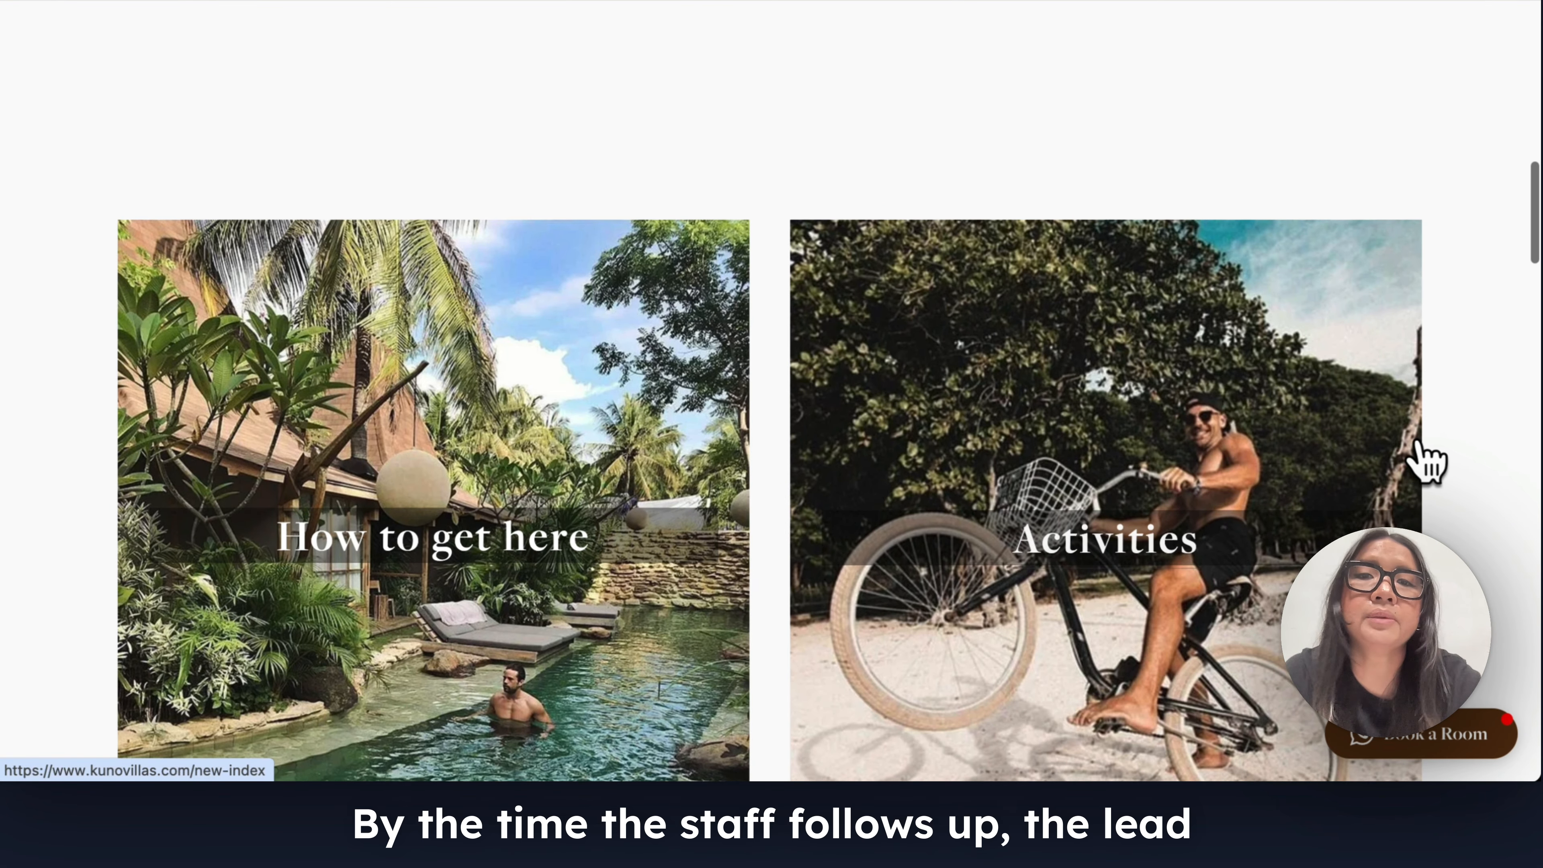
pyautogui.scroll(15, 1429, 460)
pyautogui.scroll(3, 1429, 460)
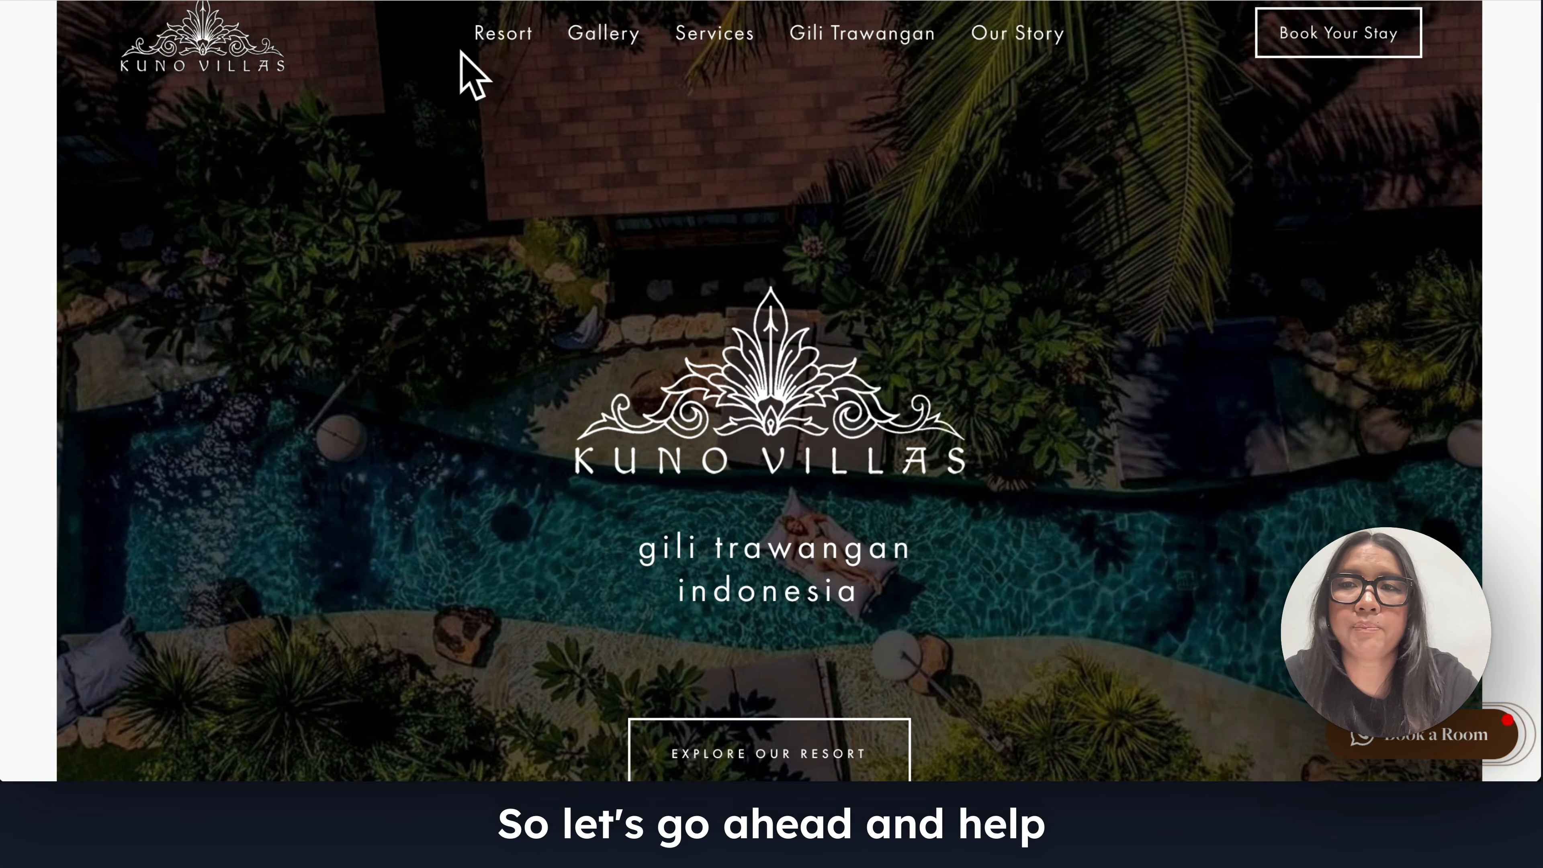
pyautogui.click(449, 1)
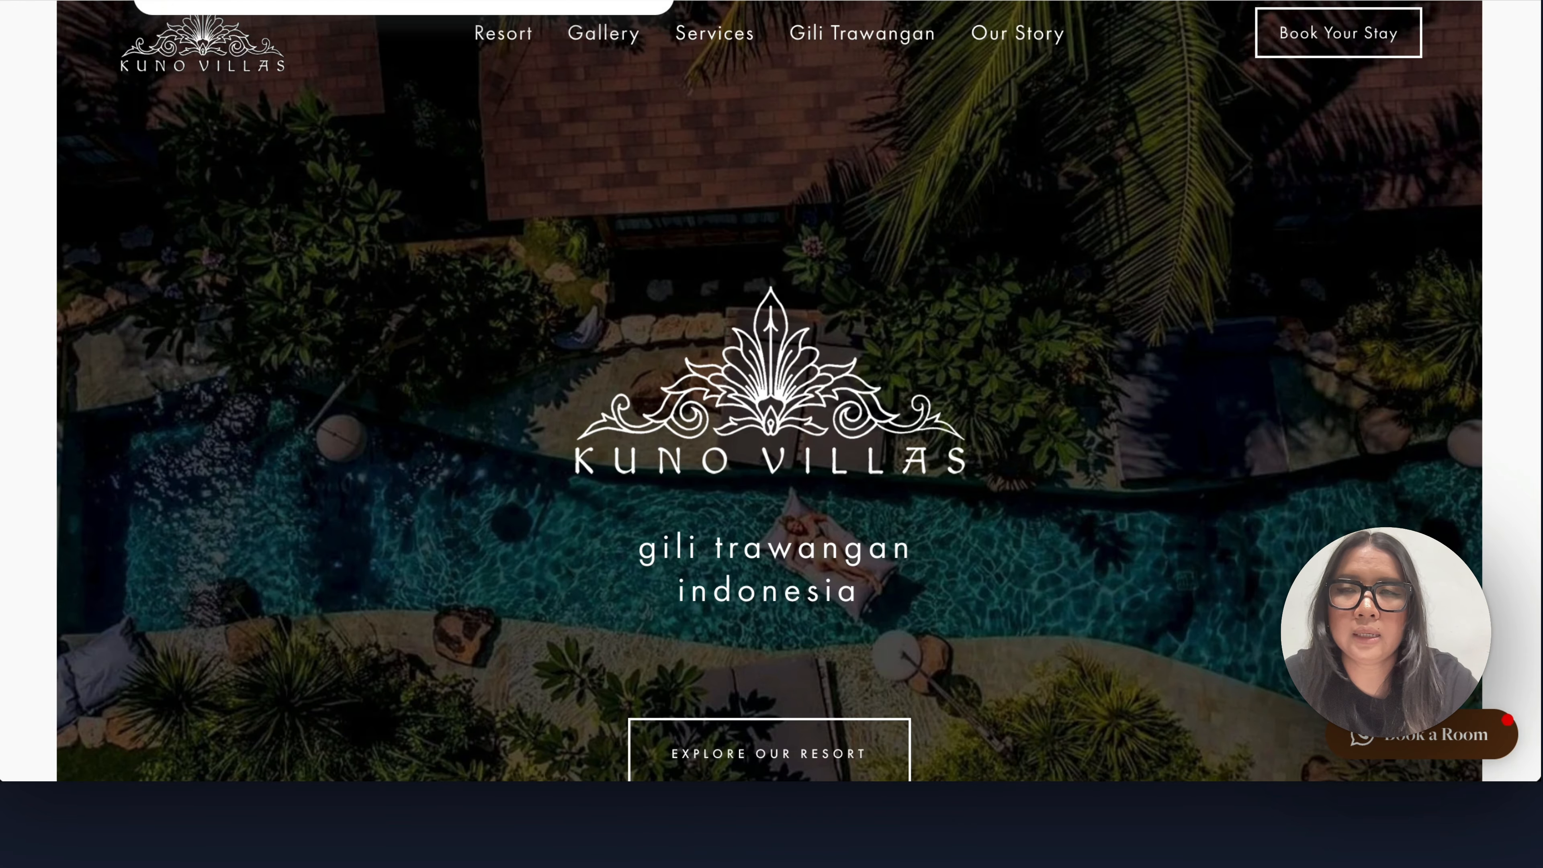
pyautogui.click(43, 233)
pyautogui.scroll(3, 103, 193)
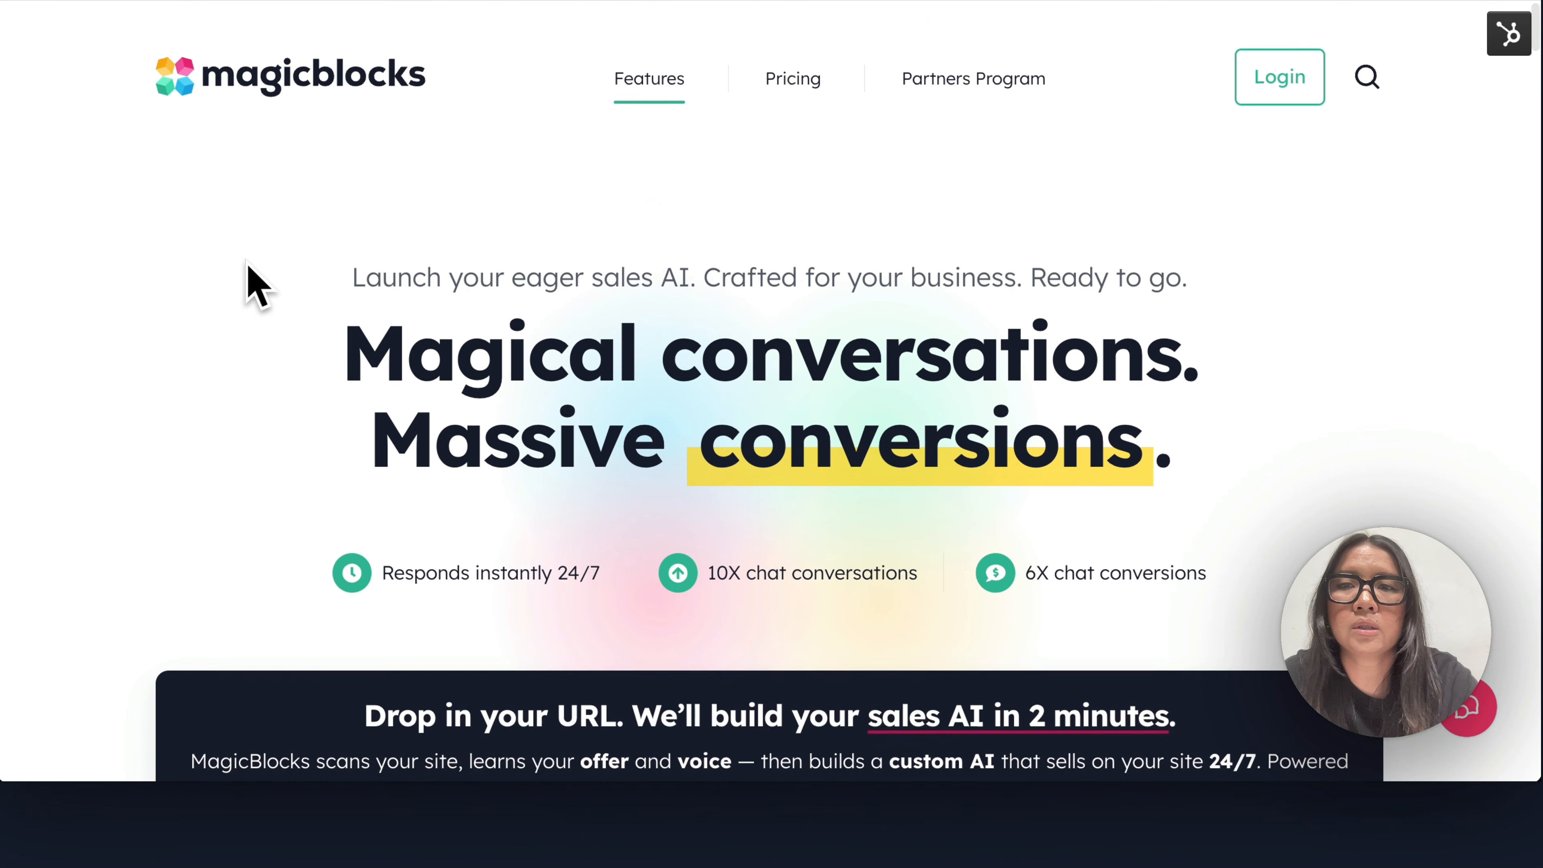
pyautogui.scroll(-6, 293, 165)
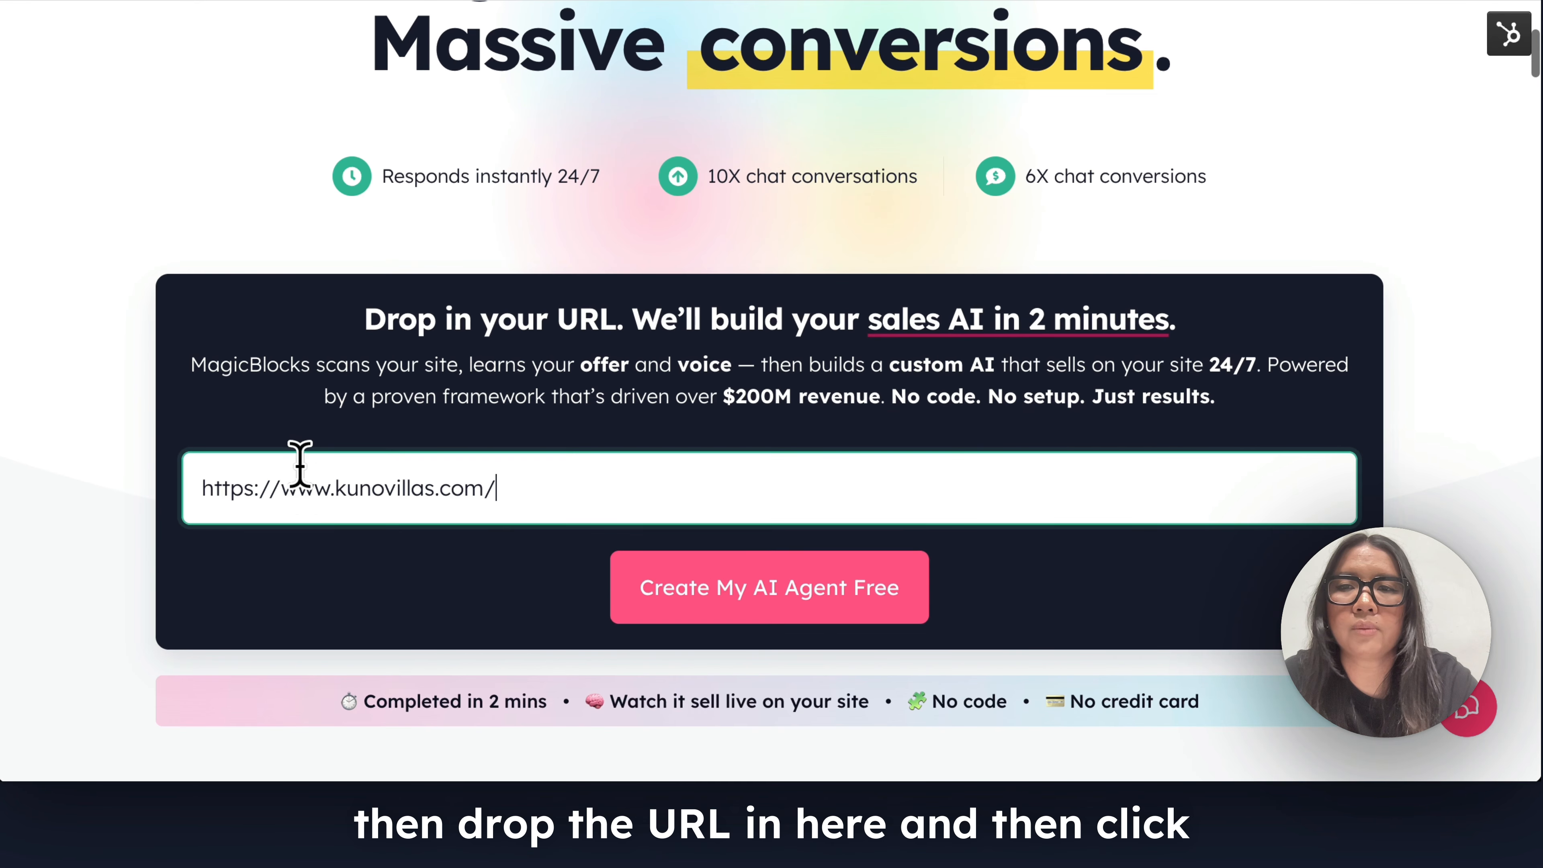
pyautogui.tripleClick(305, 489)
pyautogui.hotkey('ctrl', 'c')
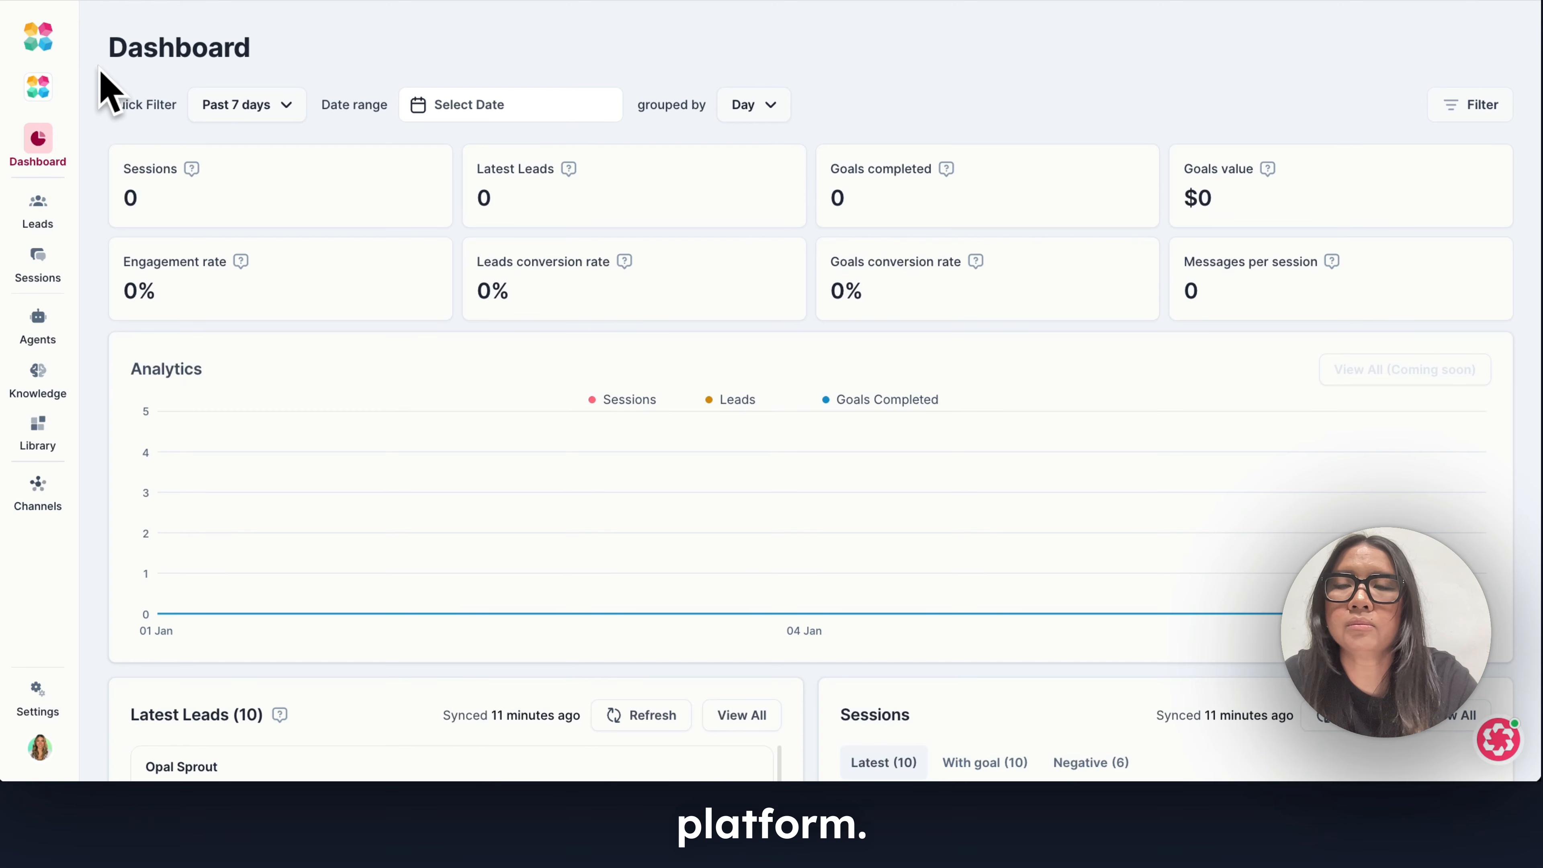
pyautogui.click(38, 88)
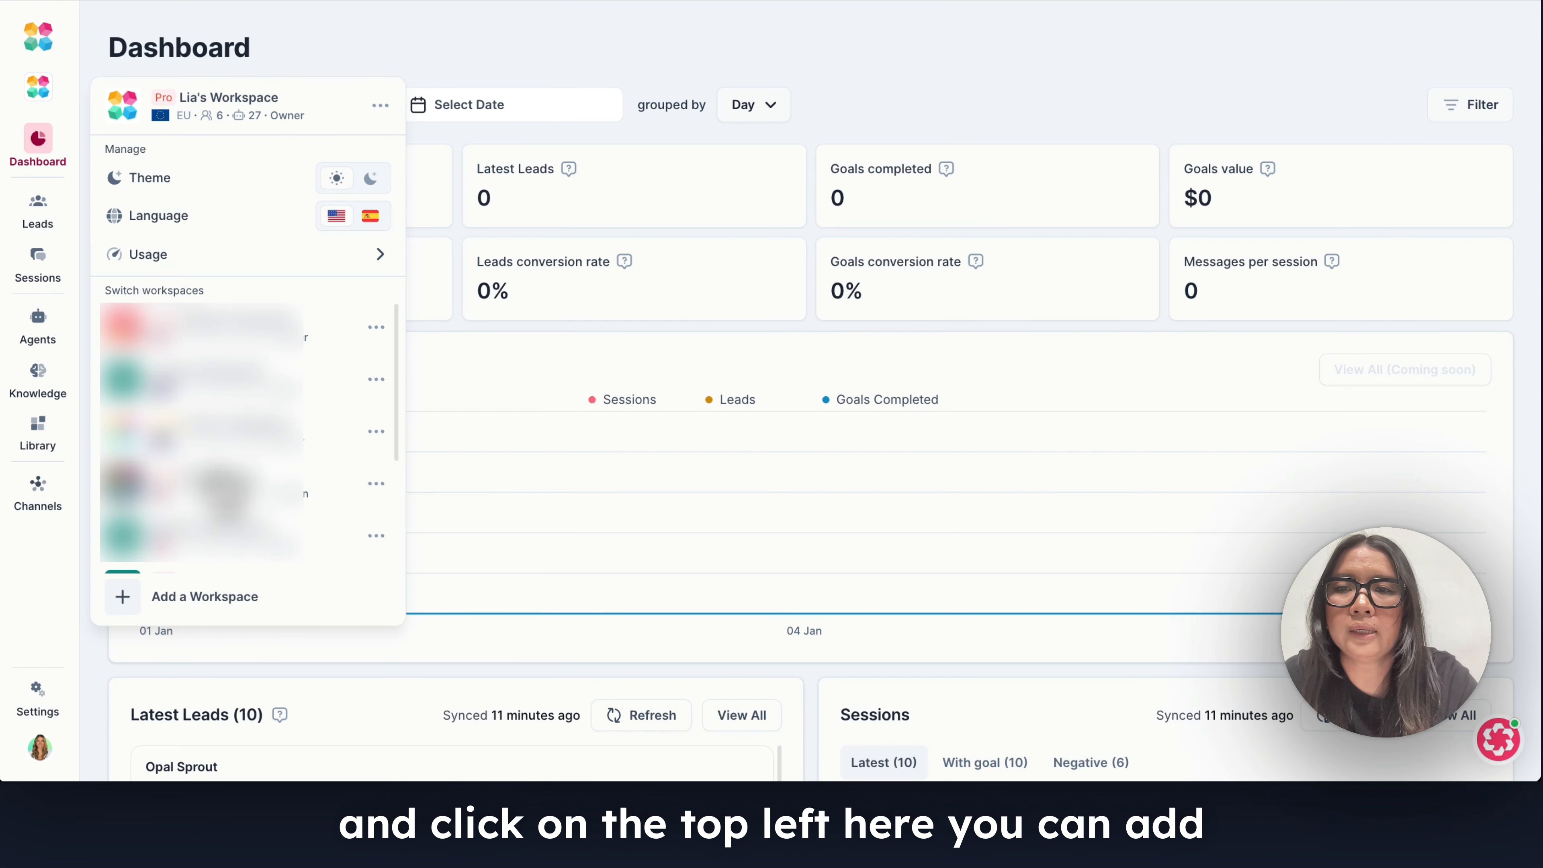
pyautogui.click(222, 598)
pyautogui.click(474, 237)
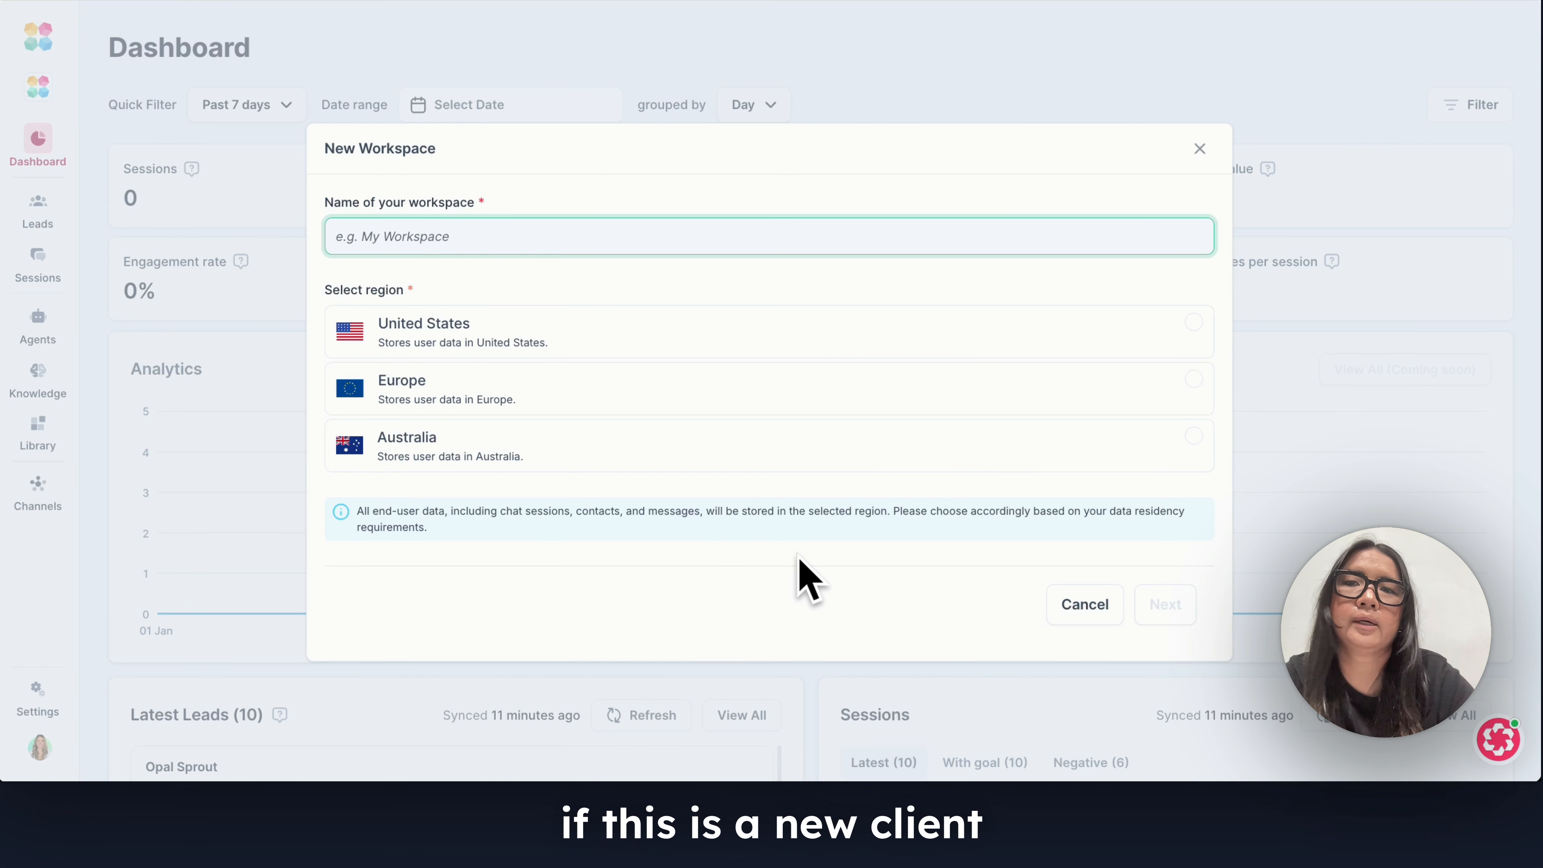
pyautogui.click(1073, 610)
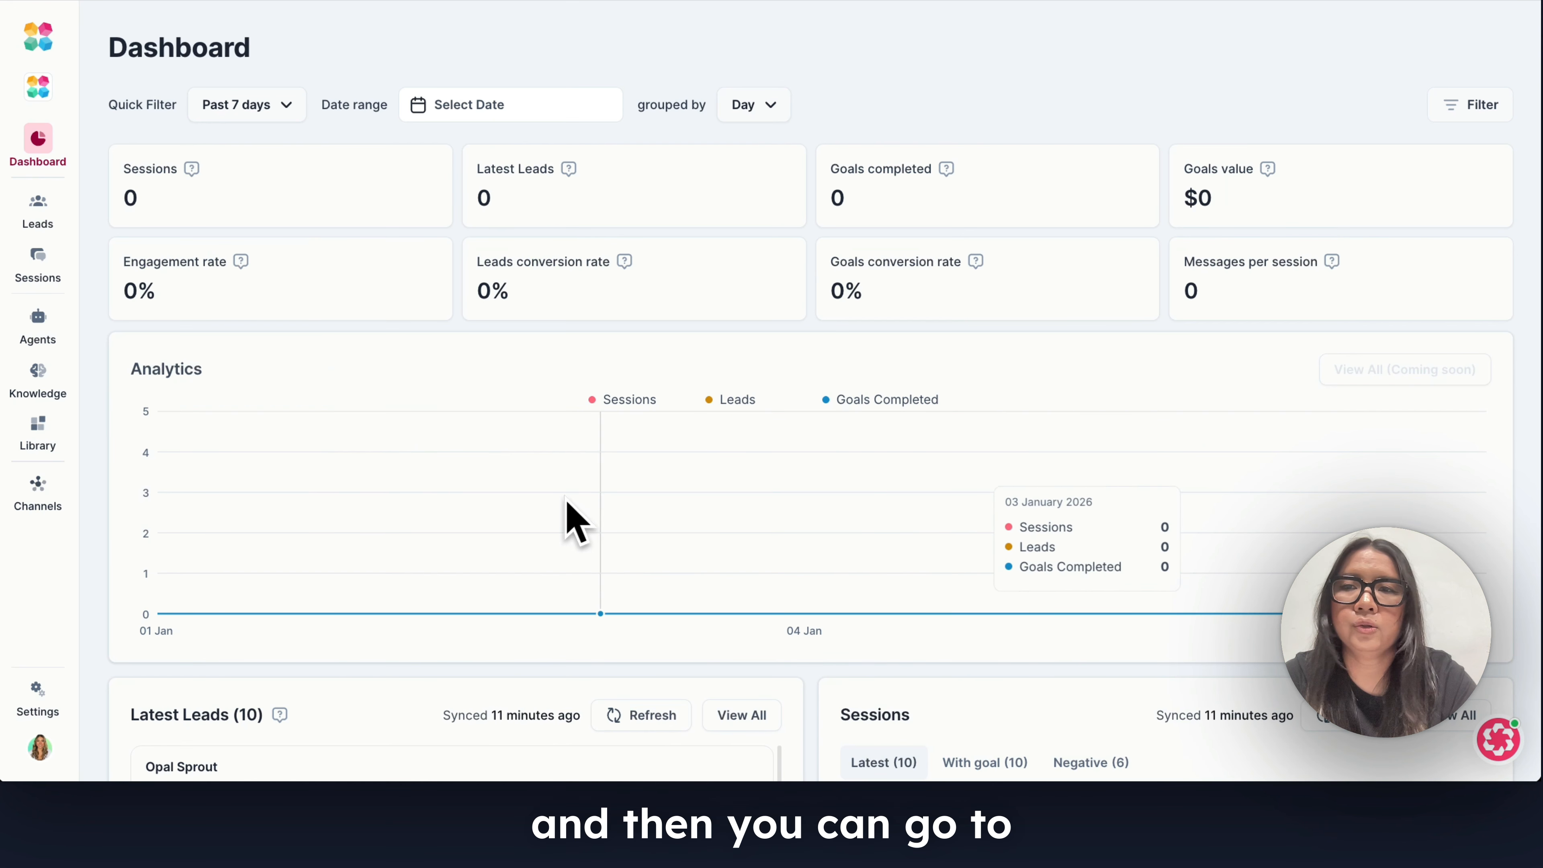
pyautogui.click(37, 325)
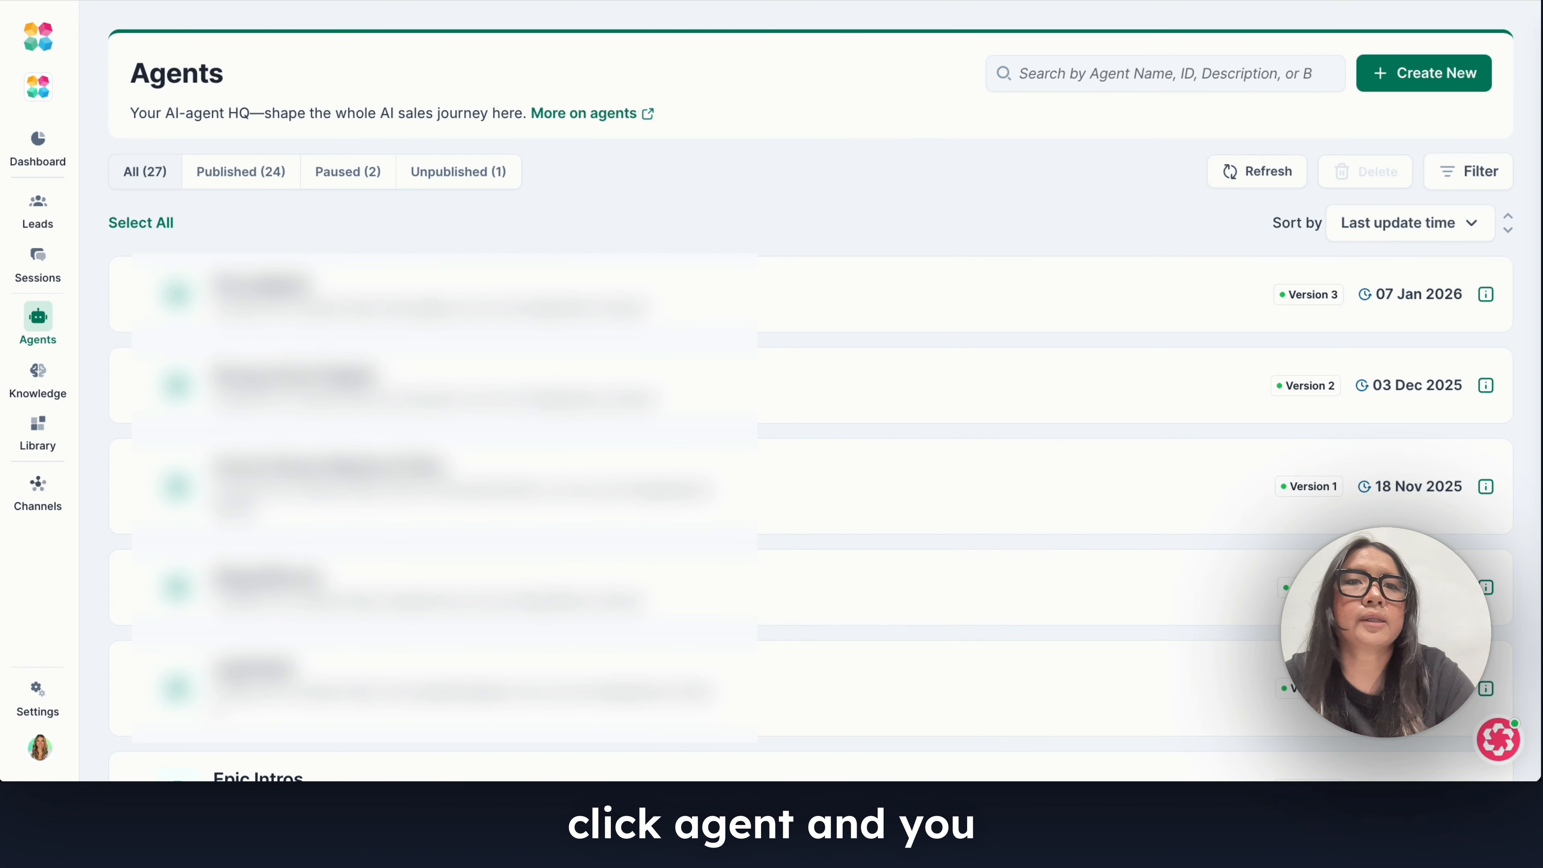
pyautogui.click(1423, 69)
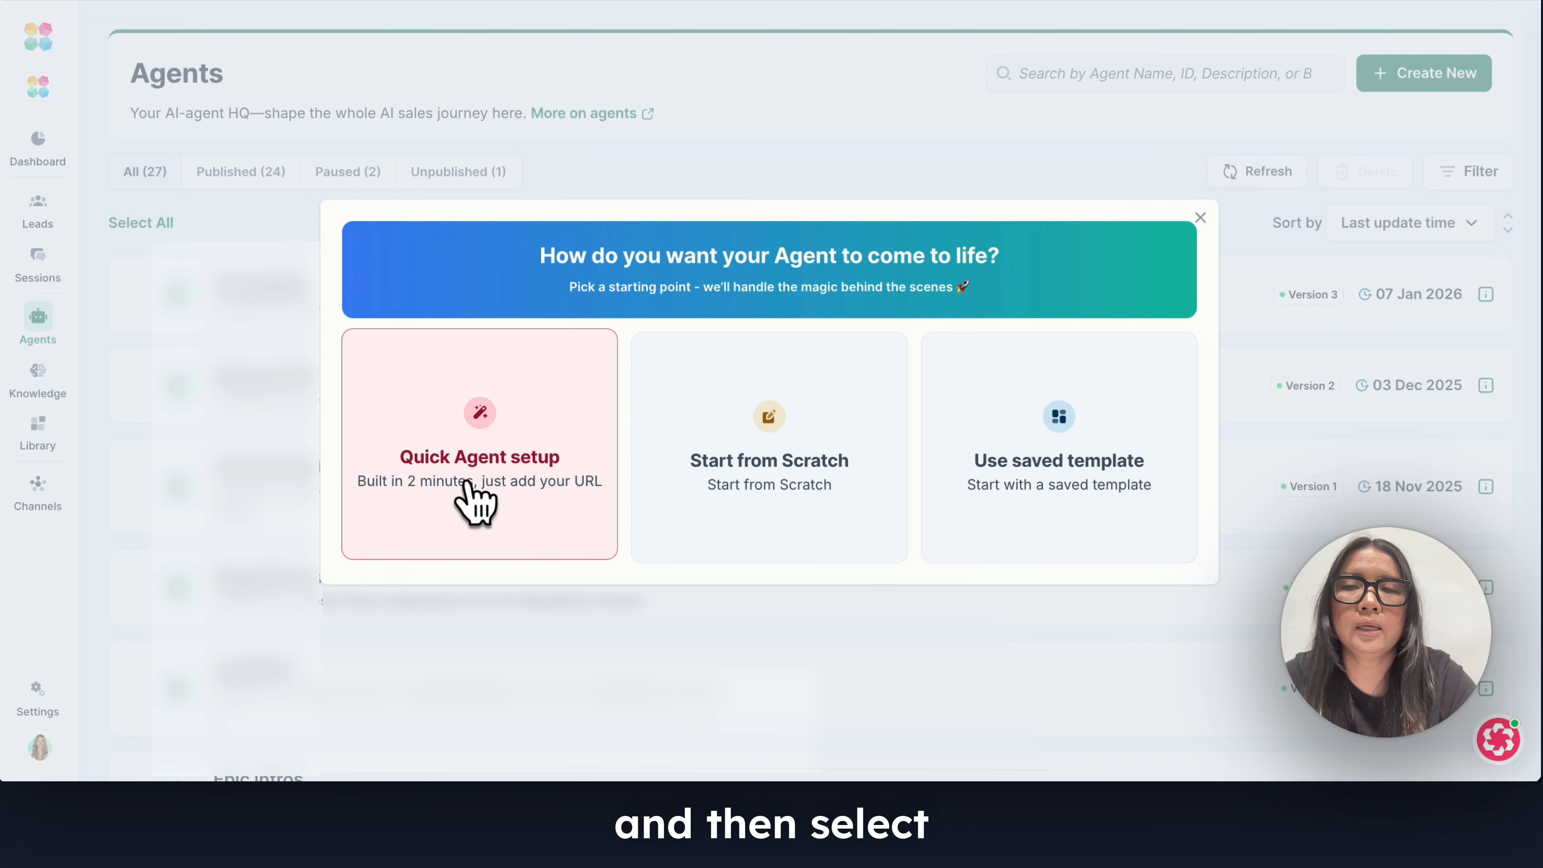
pyautogui.click(444, 480)
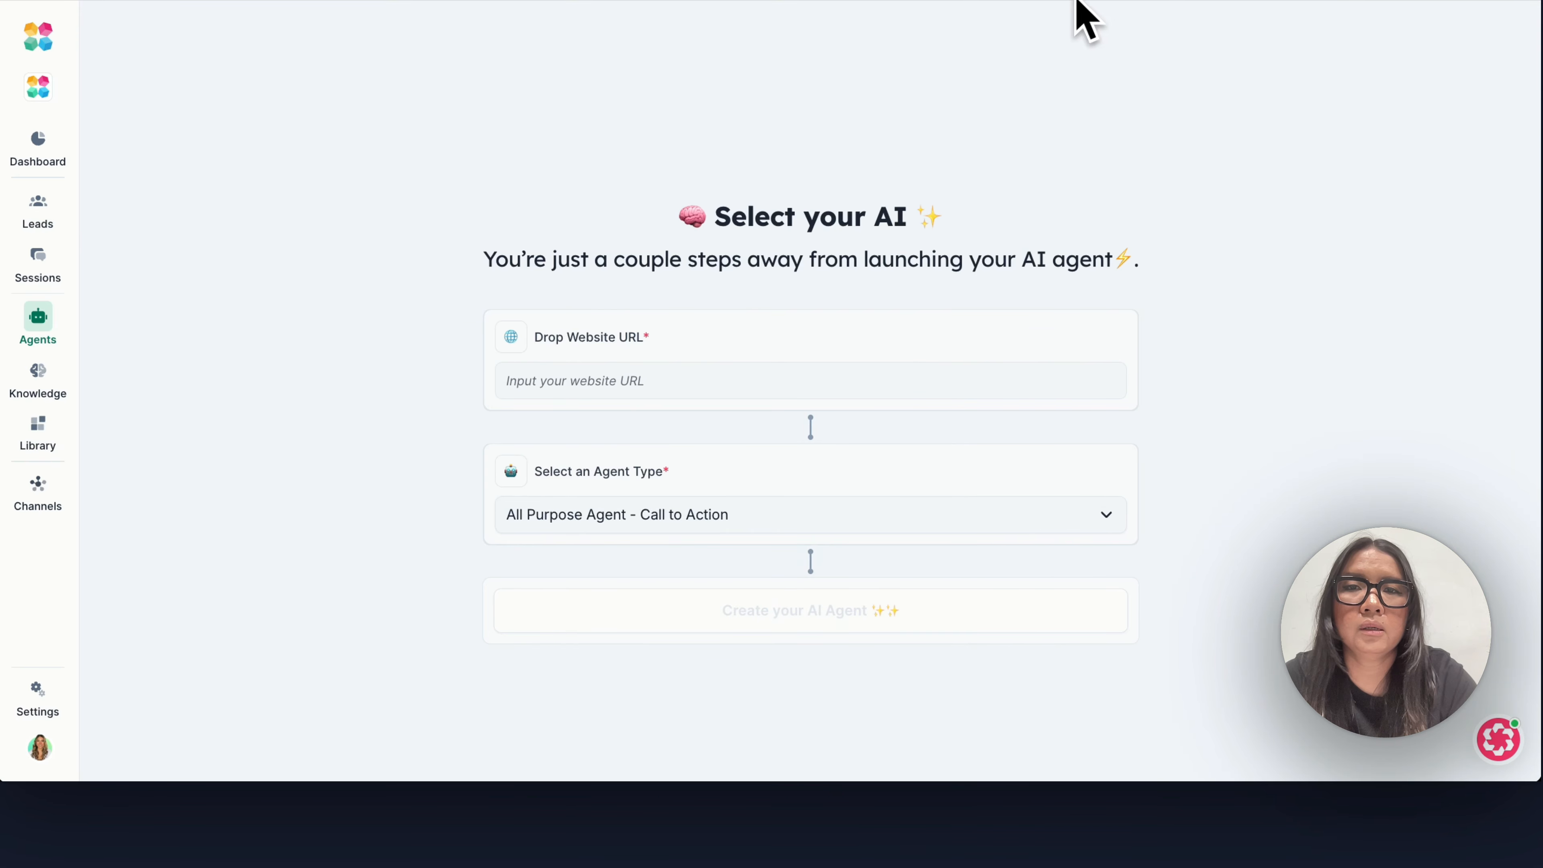
pyautogui.click(631, 381)
pyautogui.hotkey('ctrl', 'v')
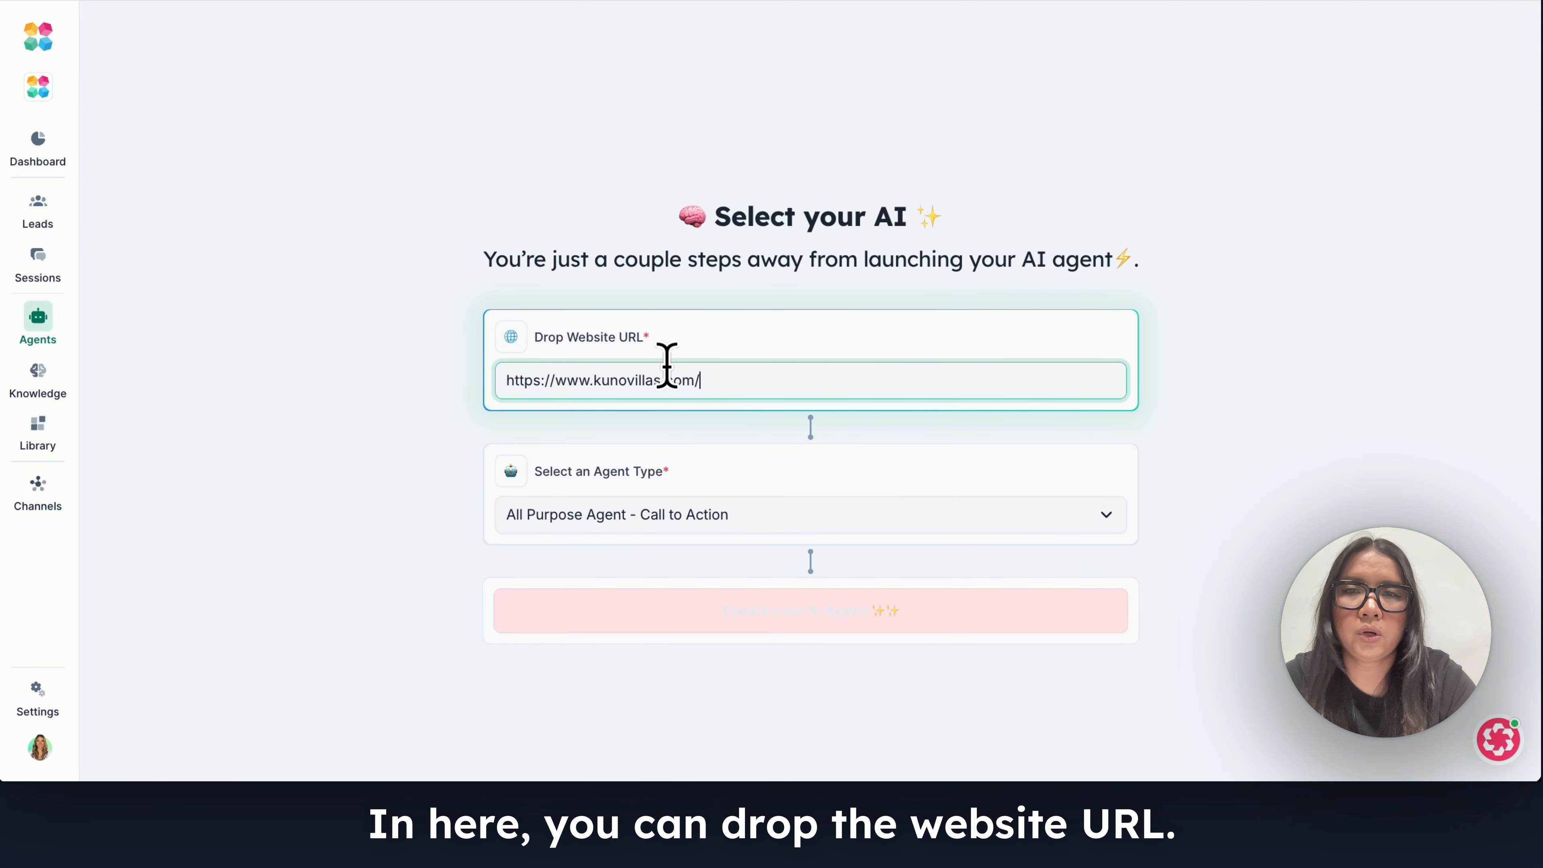
# Set the agent type to Hotel Booking and create the AI agent.
pyautogui.click(717, 514)
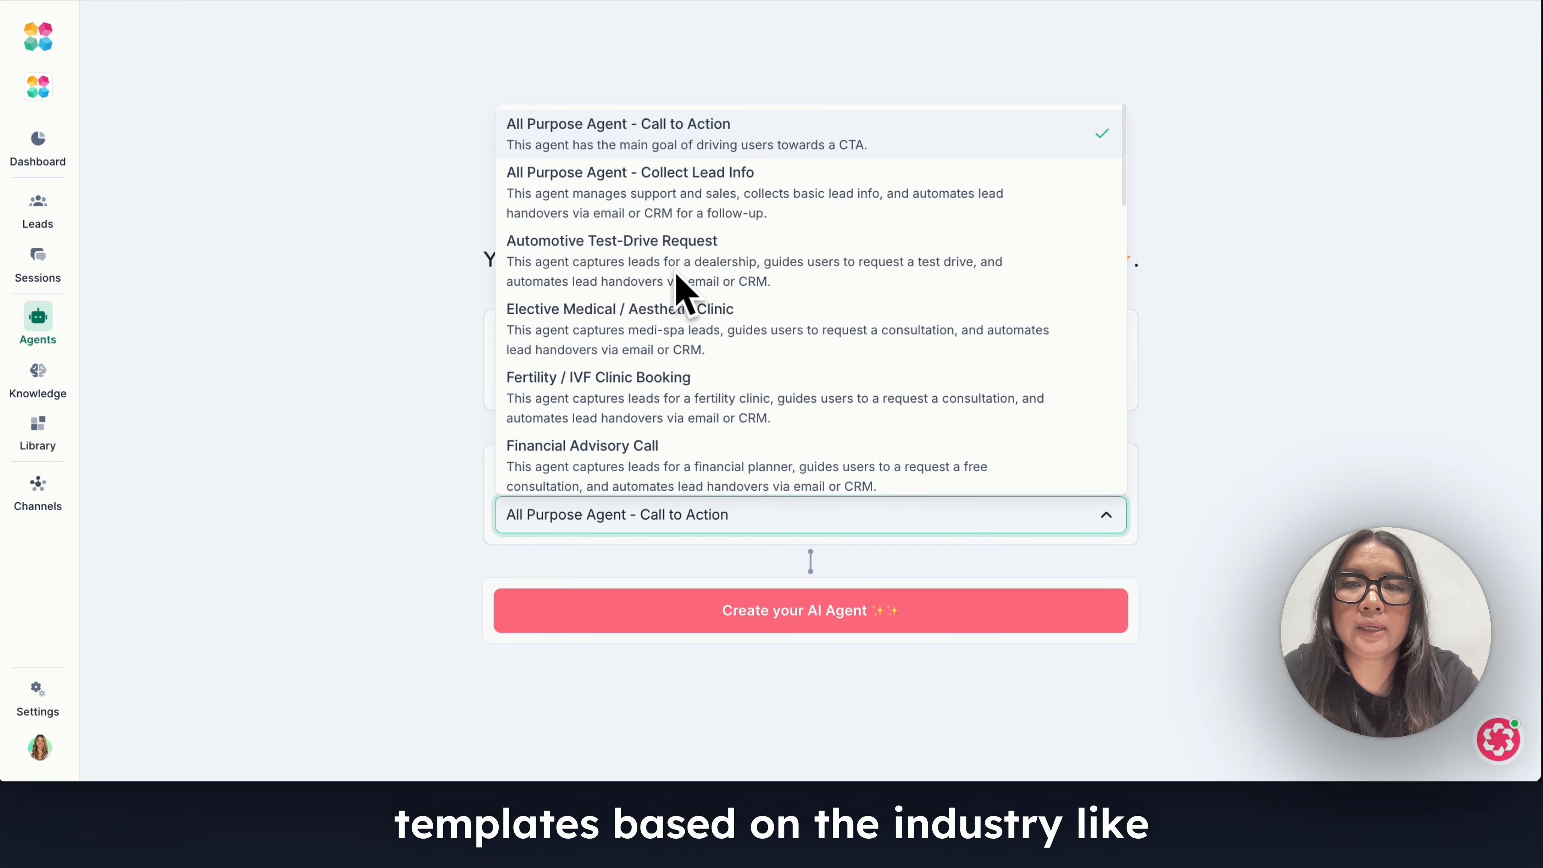
pyautogui.scroll(-3, 659, 313)
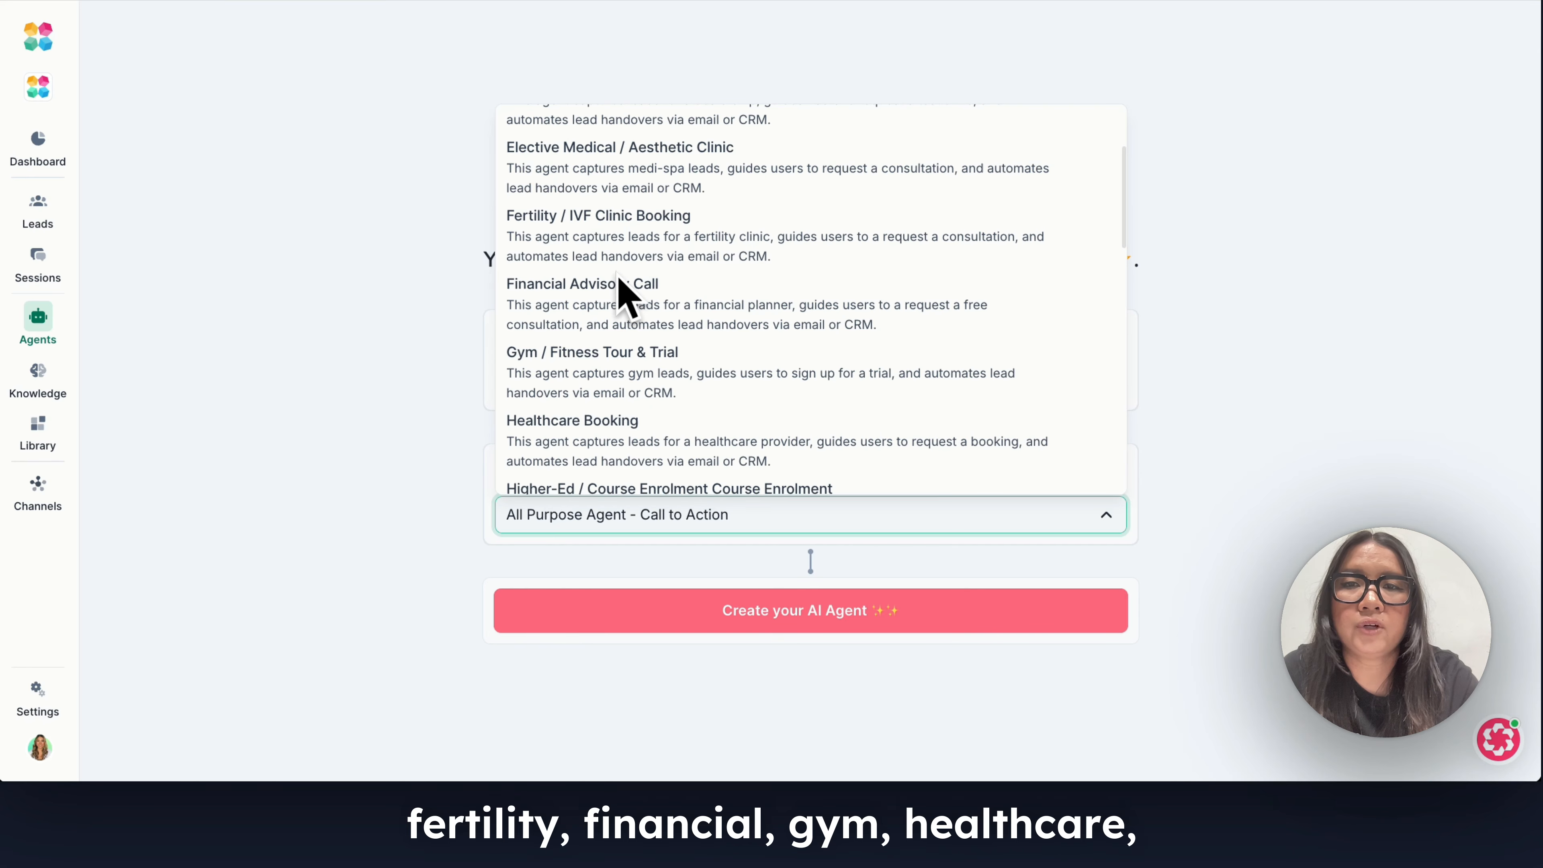
pyautogui.scroll(-4, 623, 286)
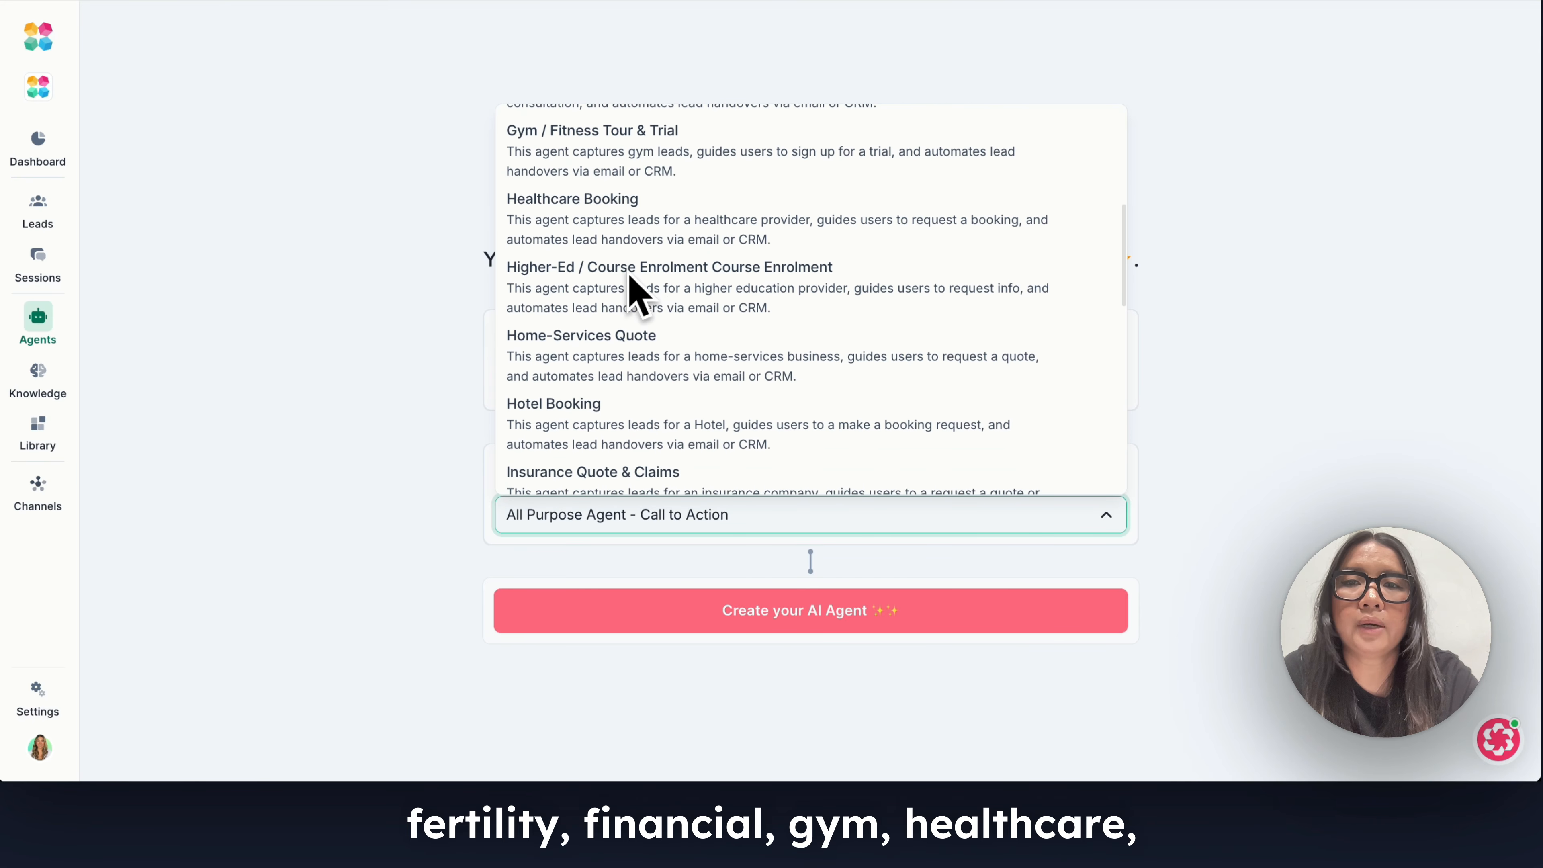
pyautogui.scroll(-4, 644, 286)
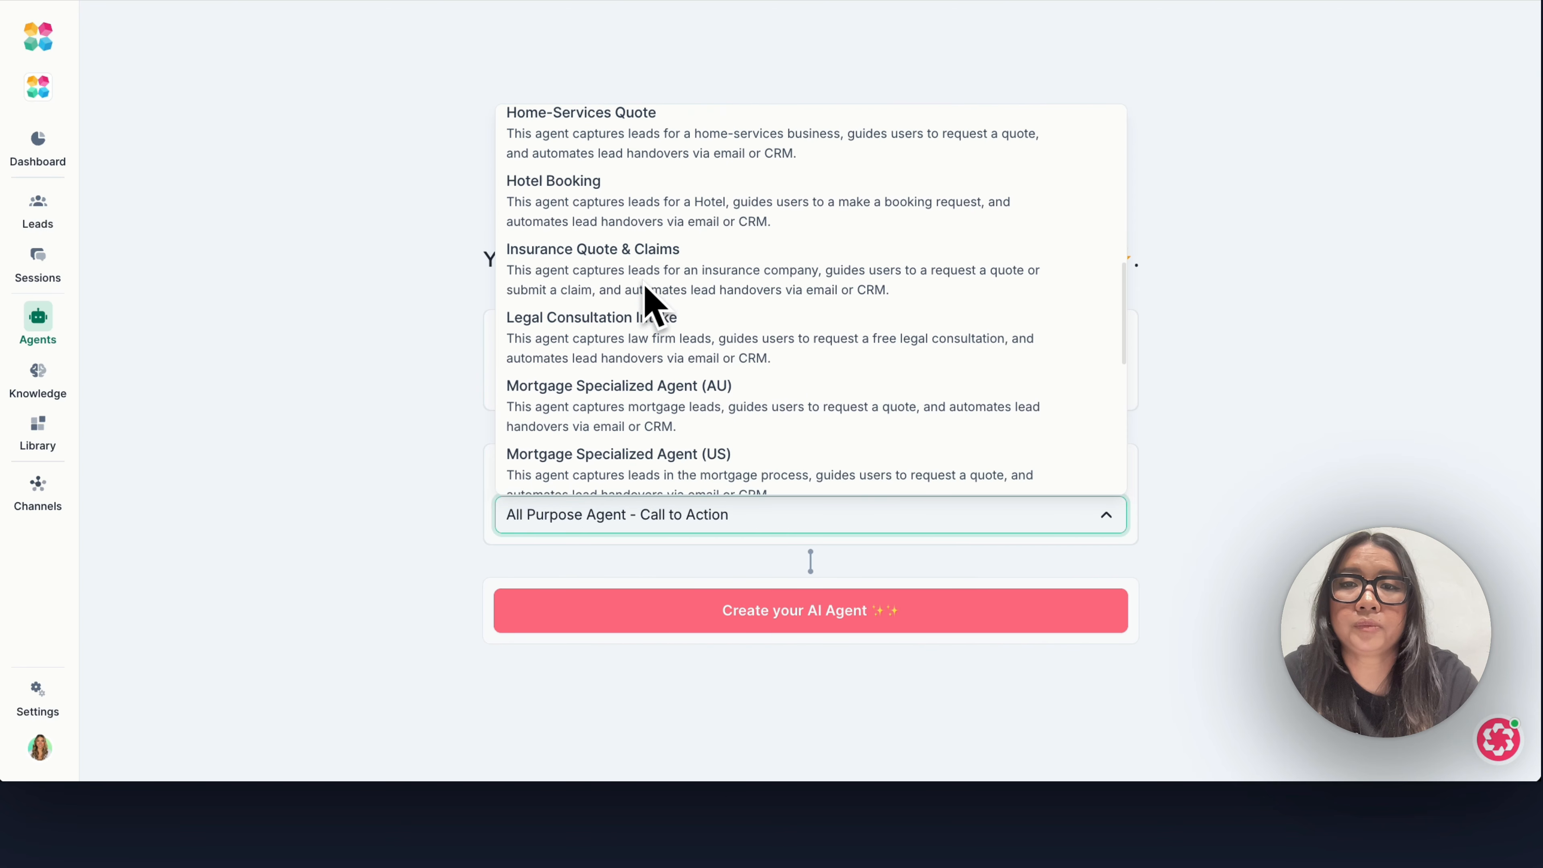
pyautogui.scroll(-3, 630, 349)
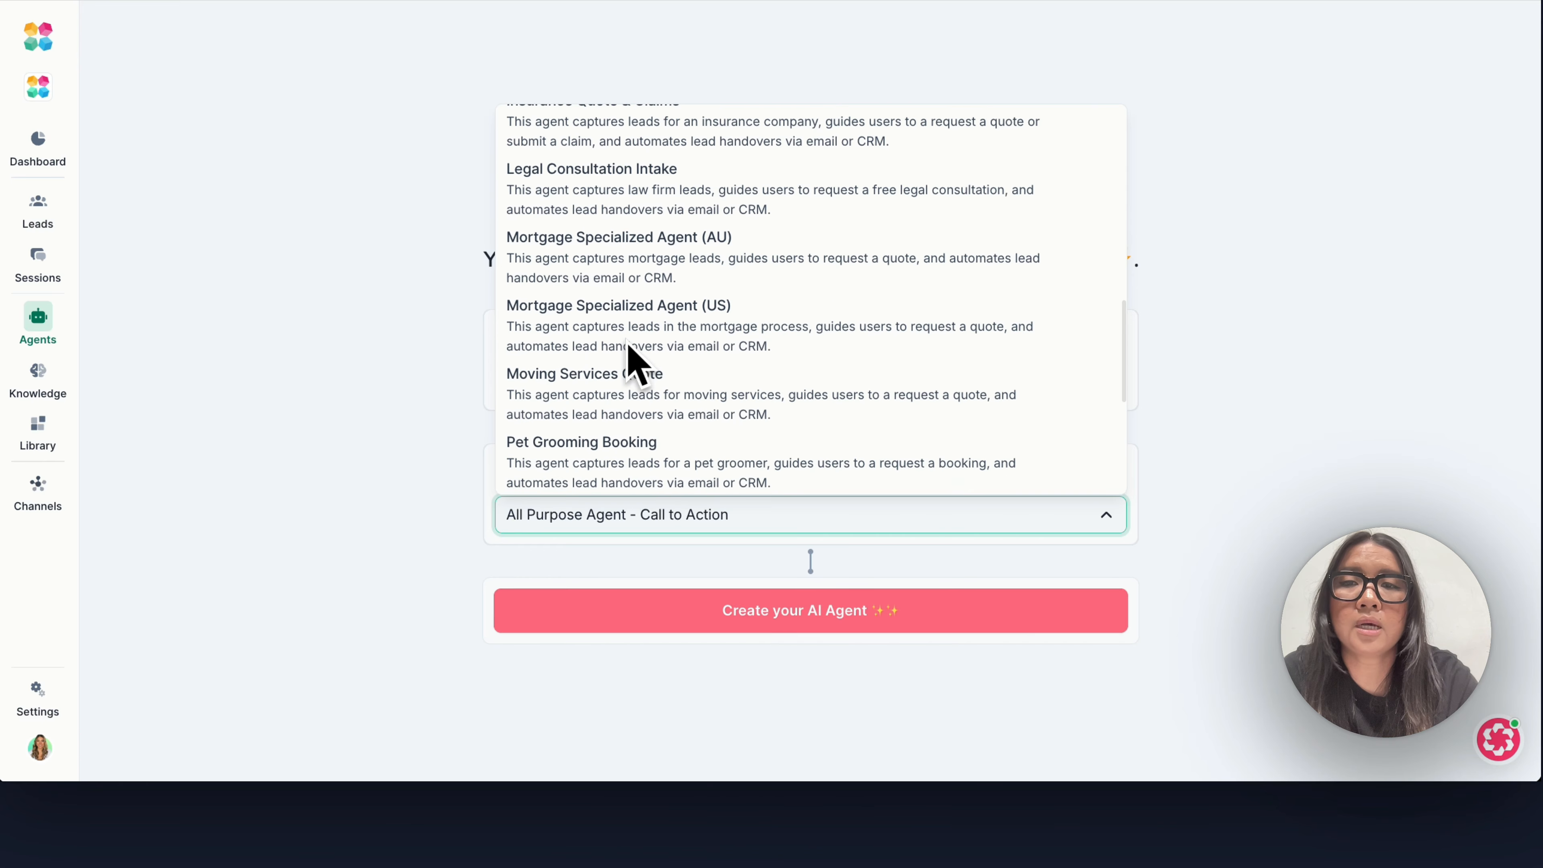
pyautogui.scroll(-3, 620, 372)
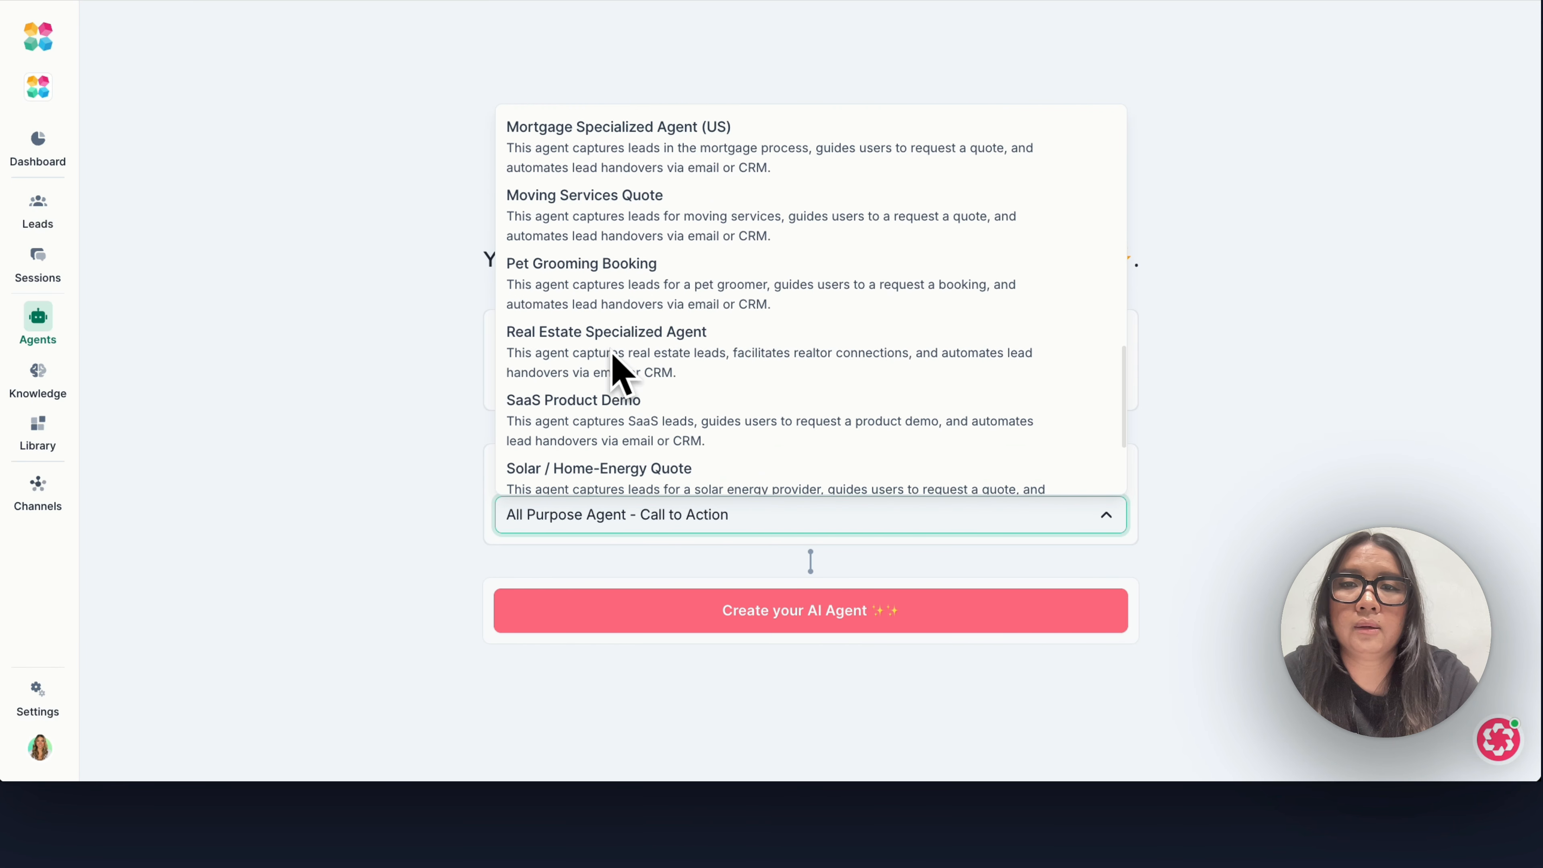
pyautogui.scroll(-3, 612, 357)
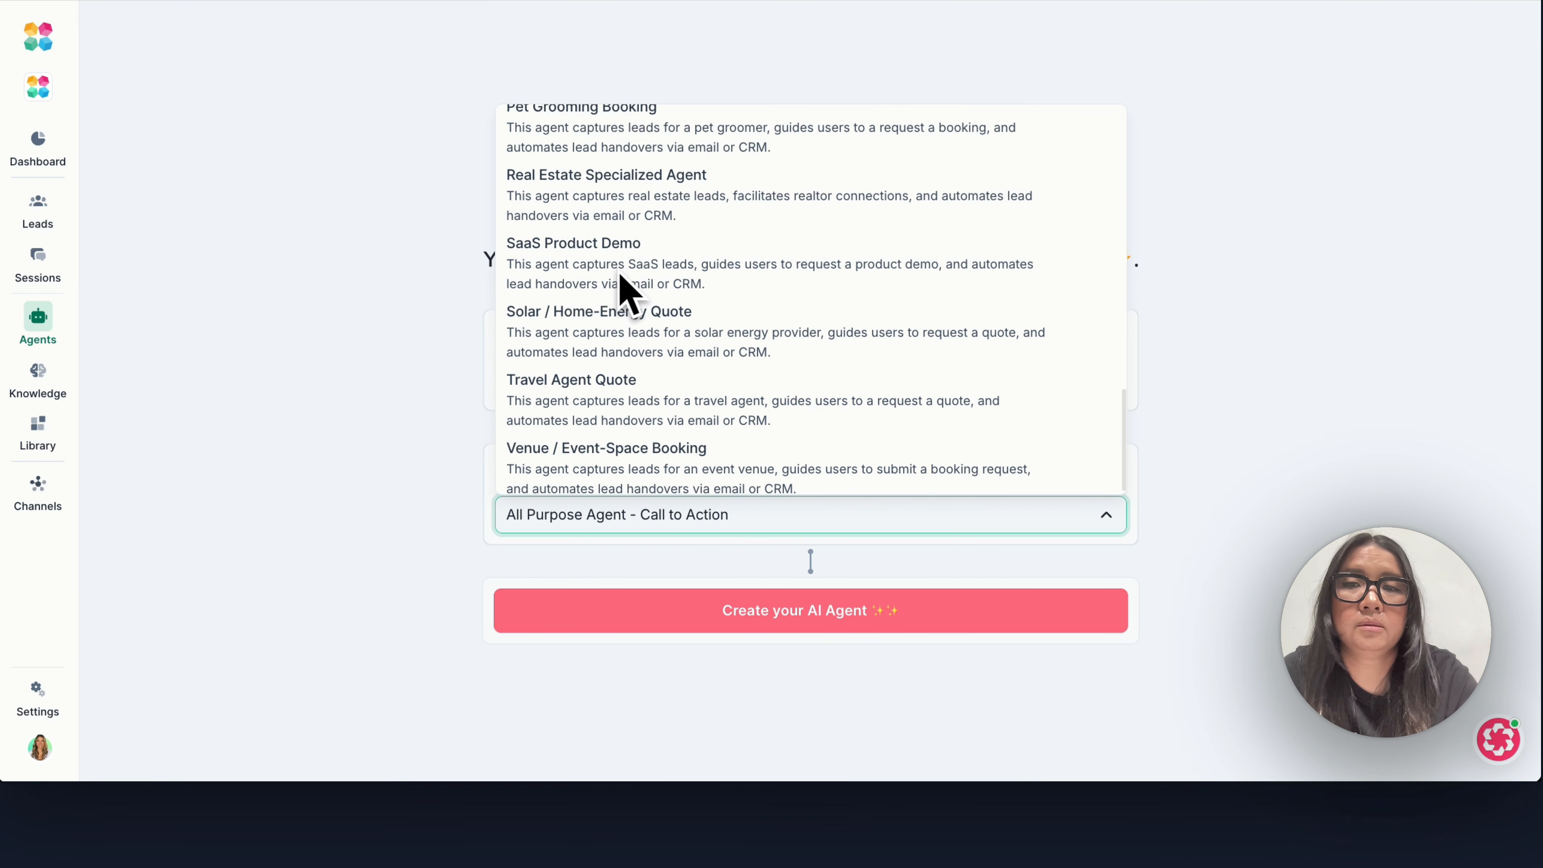
pyautogui.scroll(-1, 626, 291)
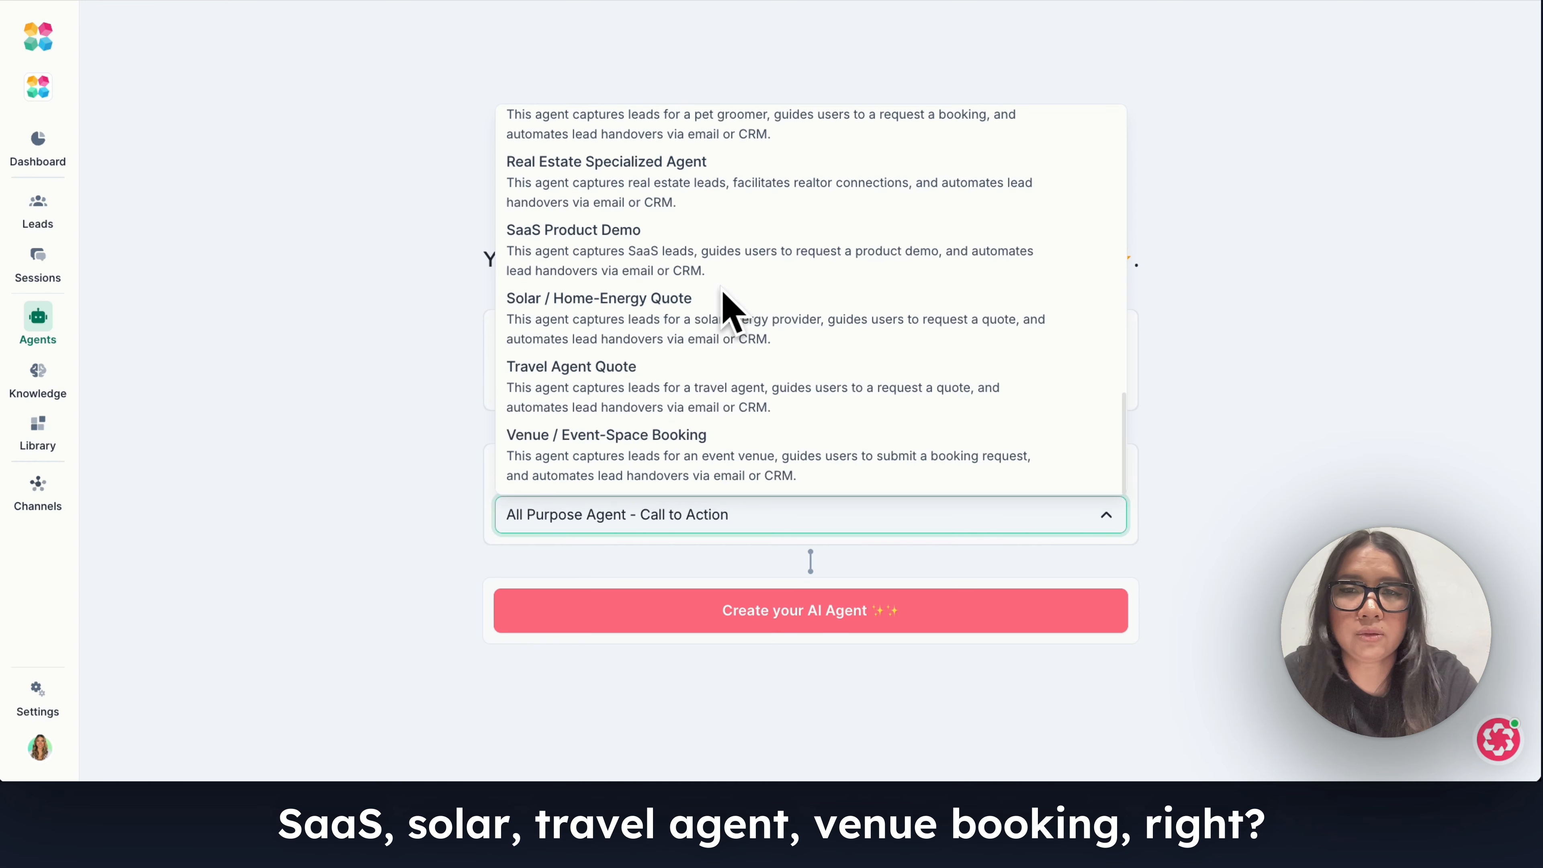
pyautogui.scroll(8, 723, 301)
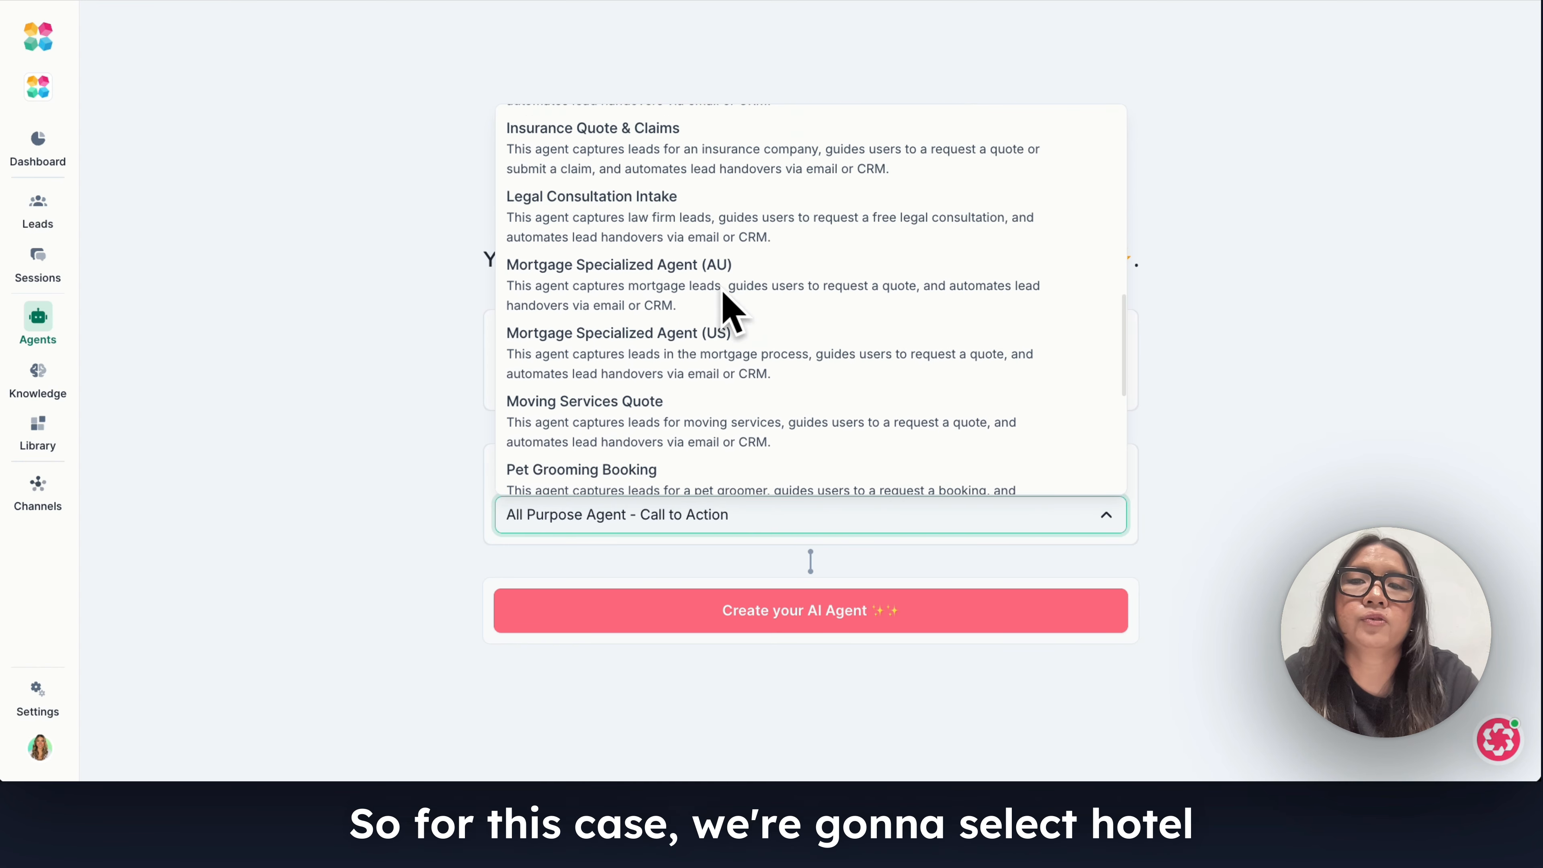
pyautogui.scroll(1, 656, 293)
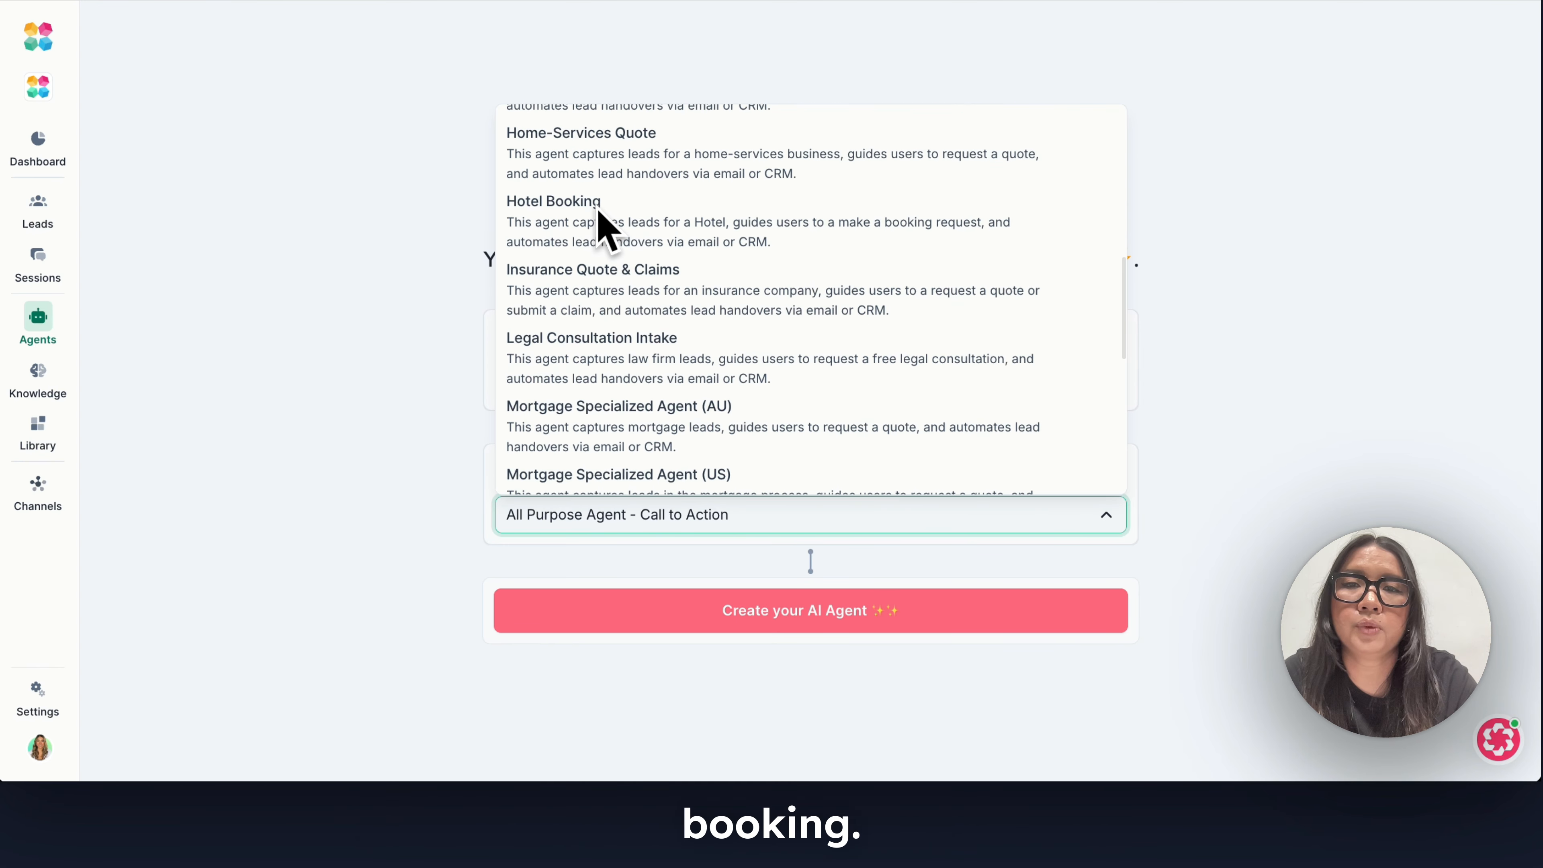
pyautogui.click(600, 226)
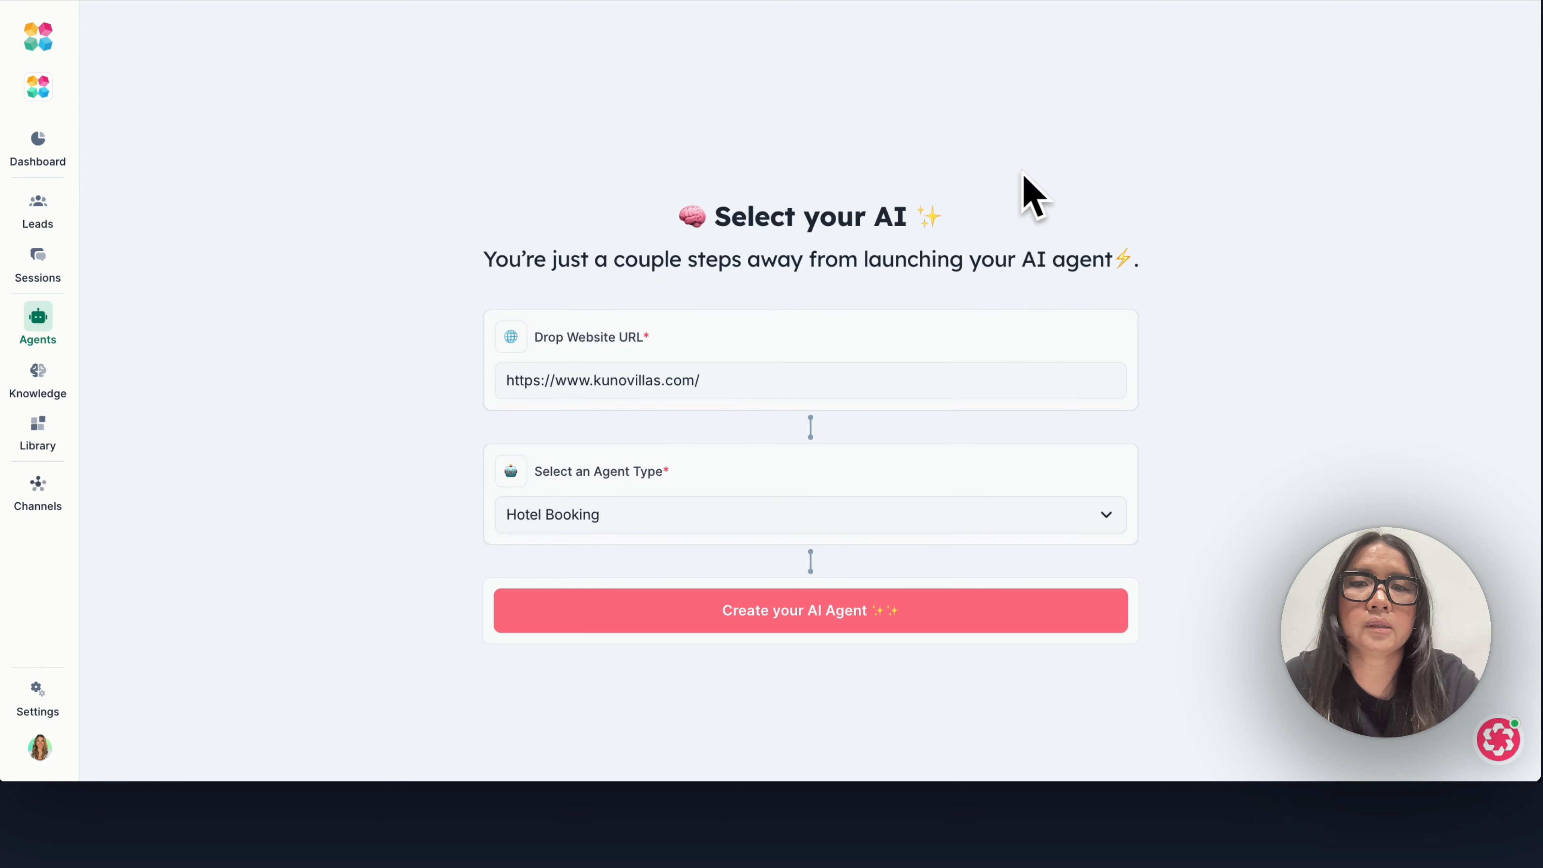
pyautogui.click(800, 607)
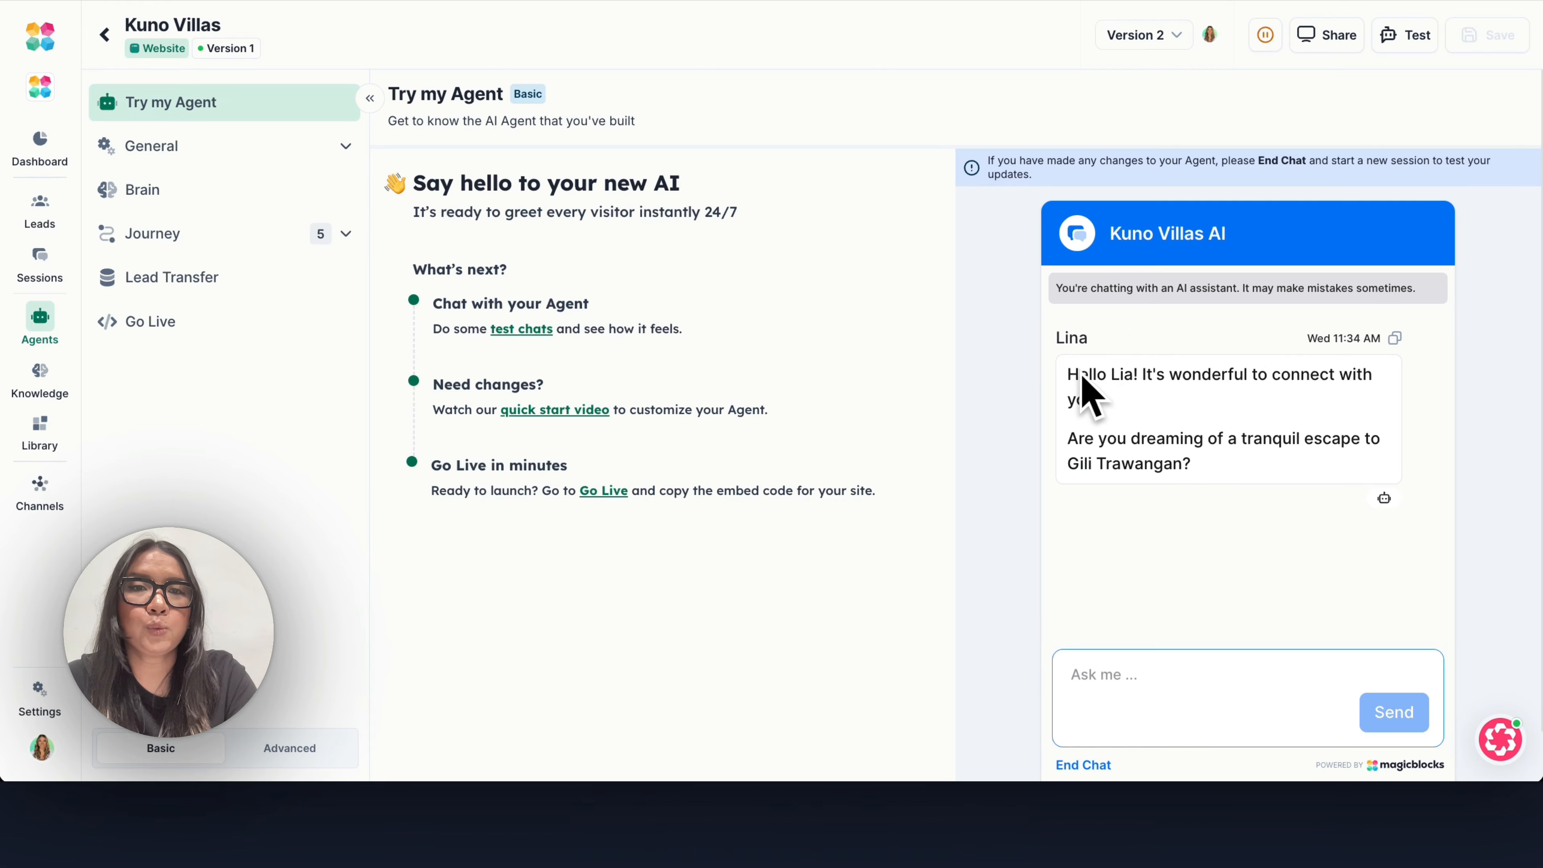
# Send the test chat message "Yes I want to stay there for my honeymoon in December" to the agent.
pyautogui.click(1158, 672)
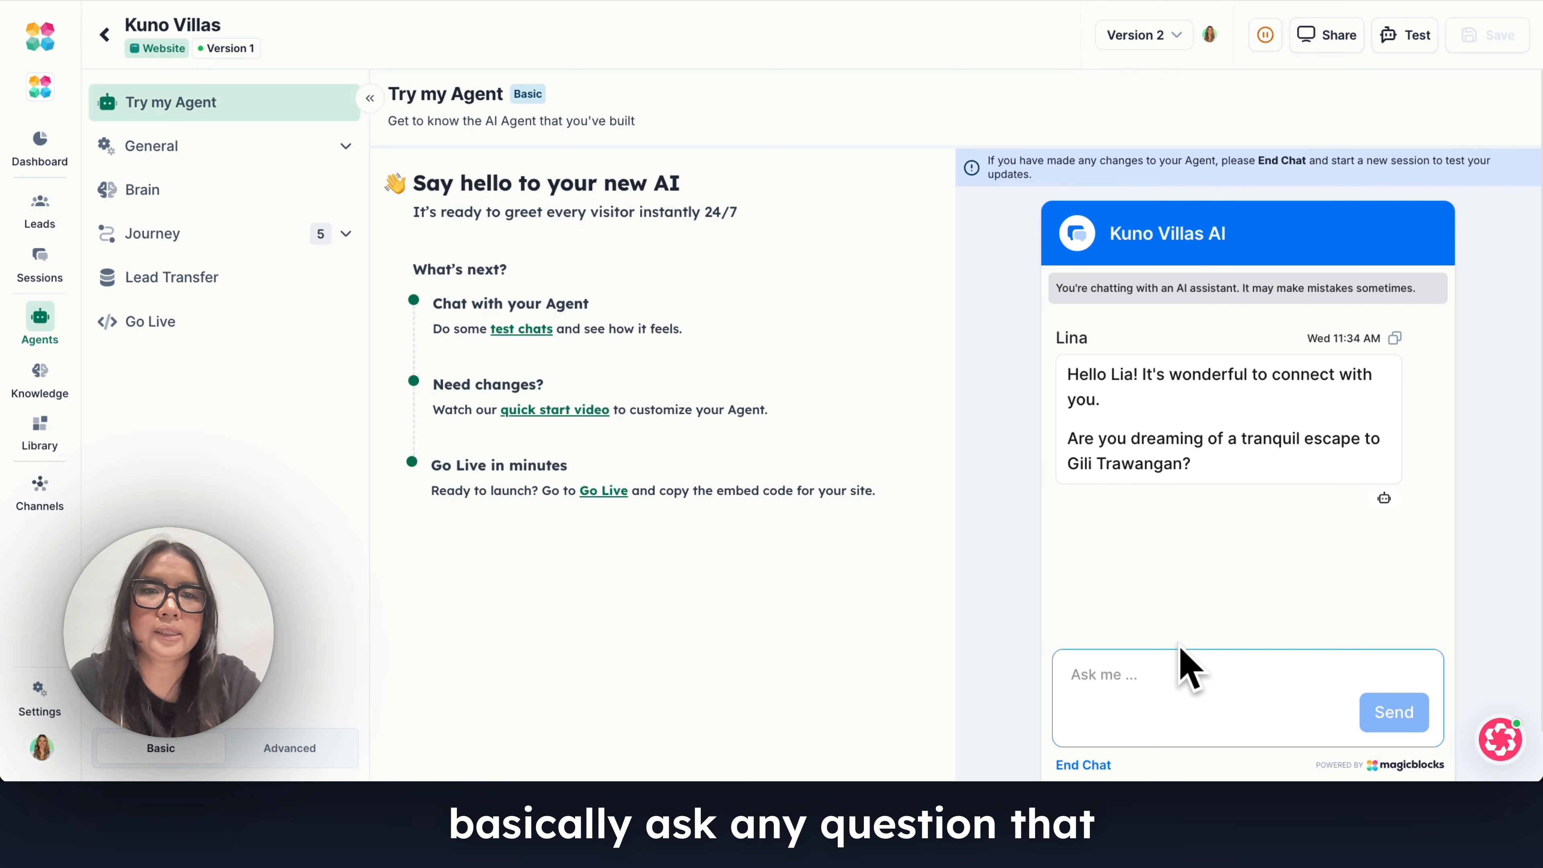
pyautogui.click(1138, 684)
pyautogui.write('Yes I wan')
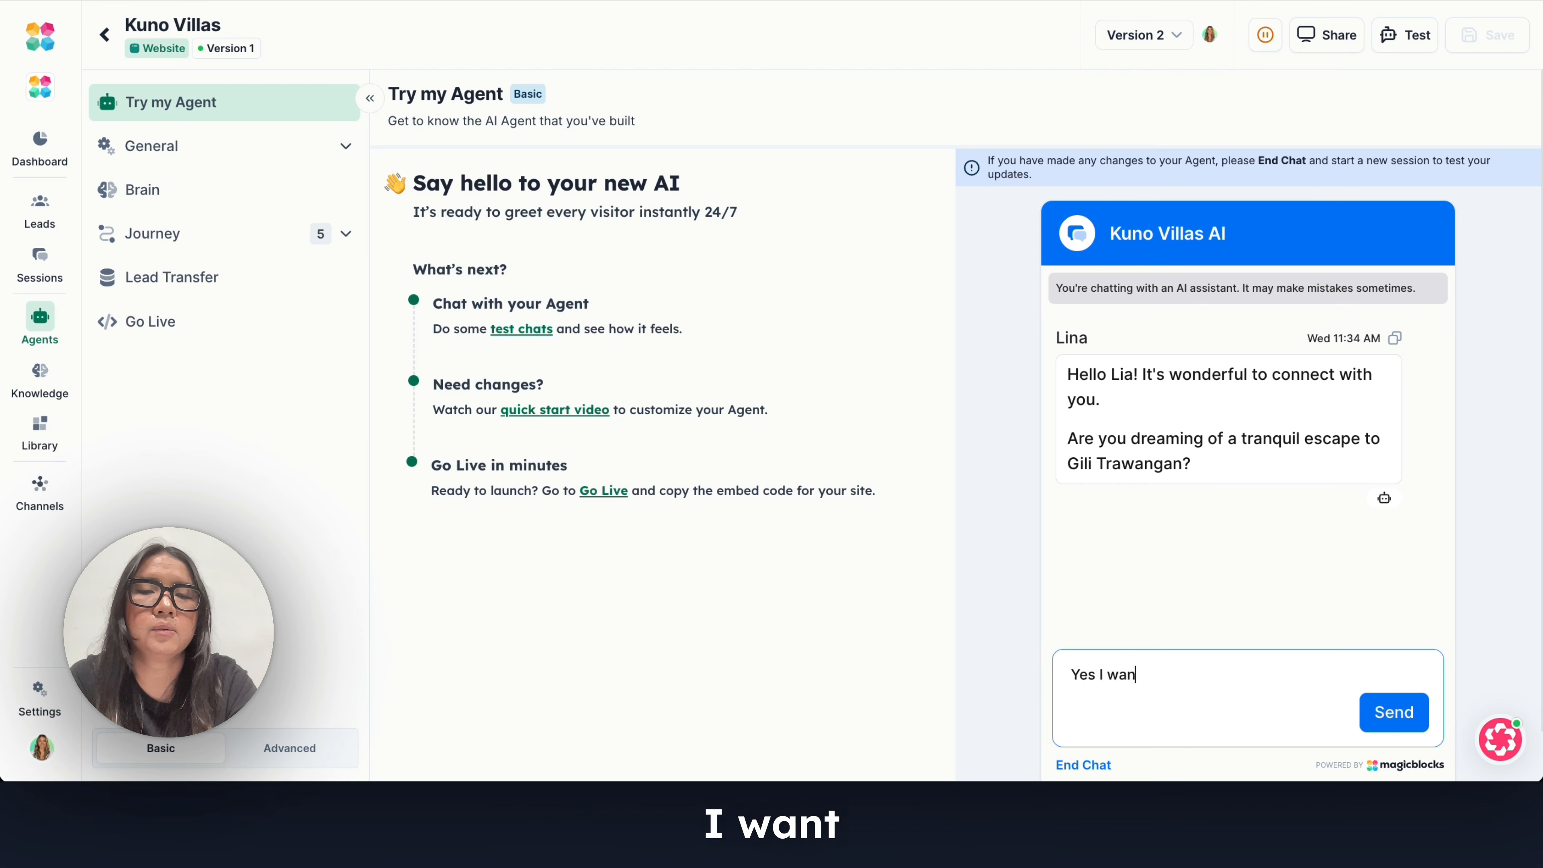
pyautogui.write('t to stay there fo')
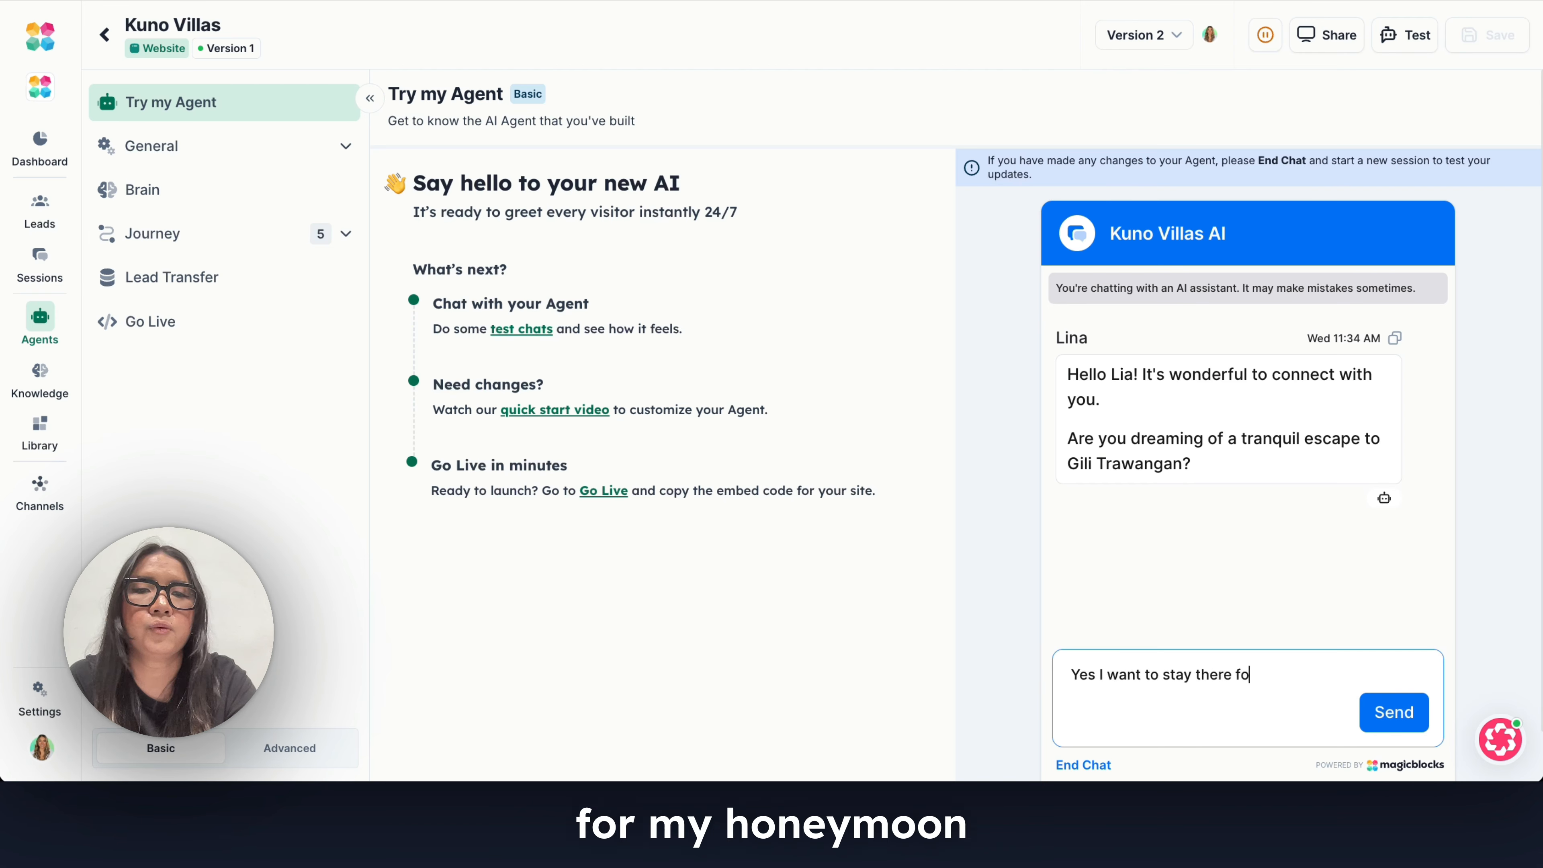
pyautogui.write('r my hone')
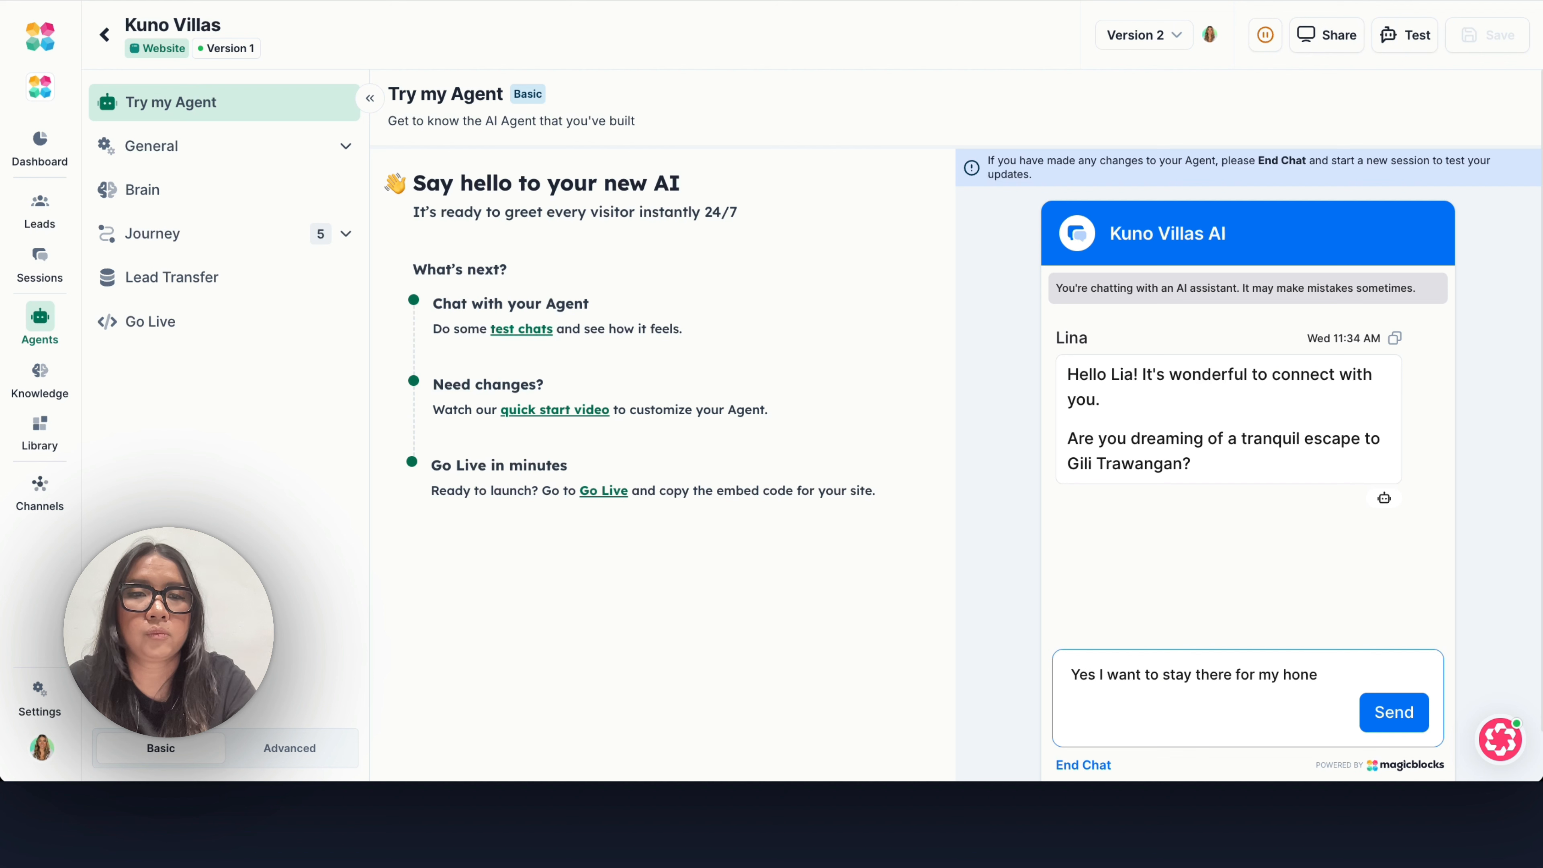
pyautogui.write('mmoon ')
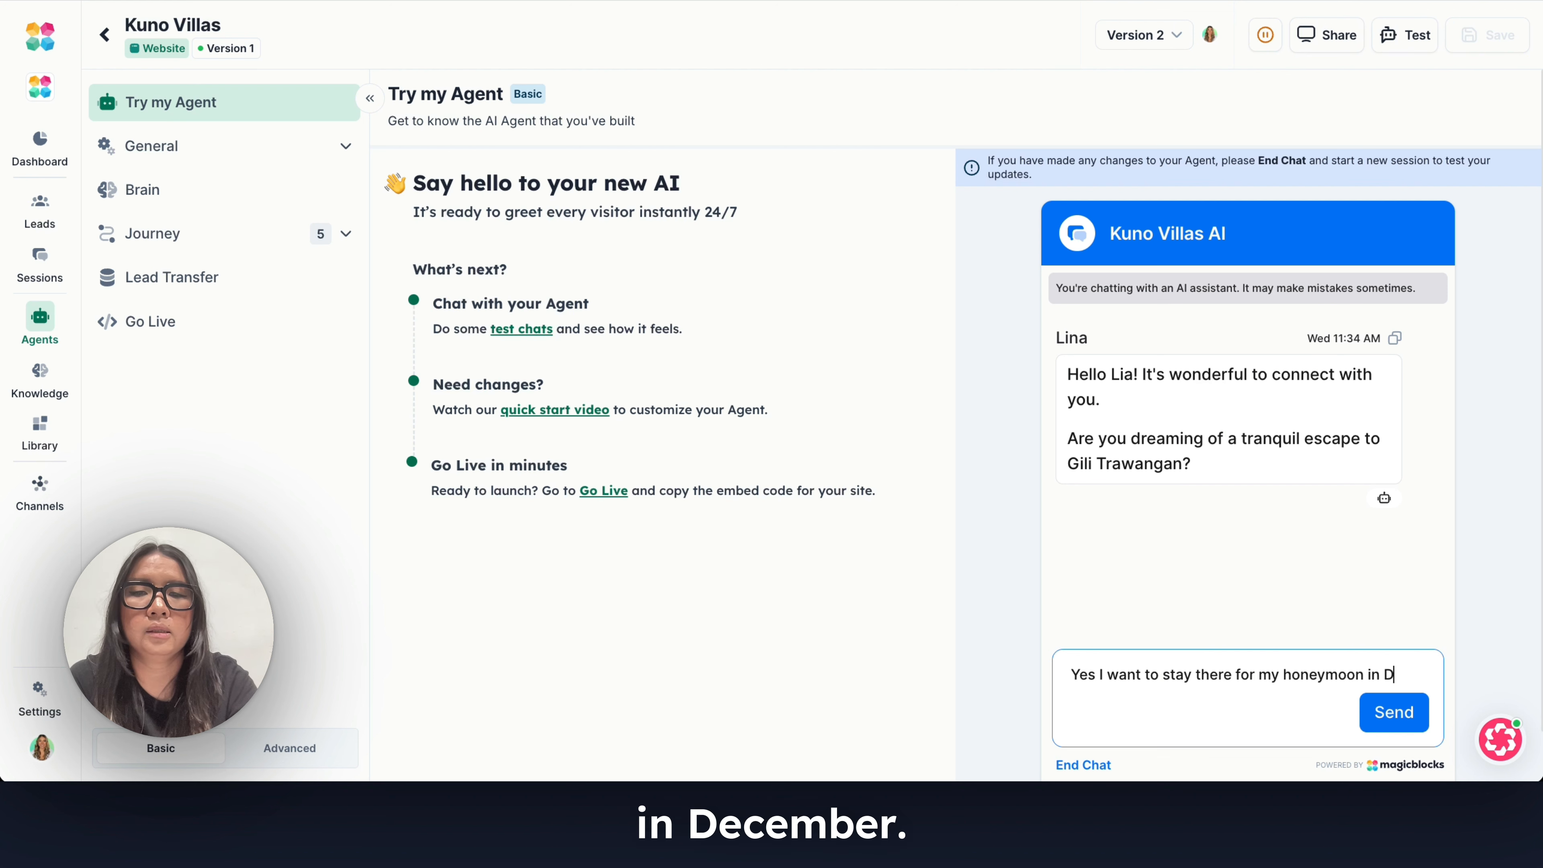
pyautogui.write('in December')
pyautogui.press('Return')
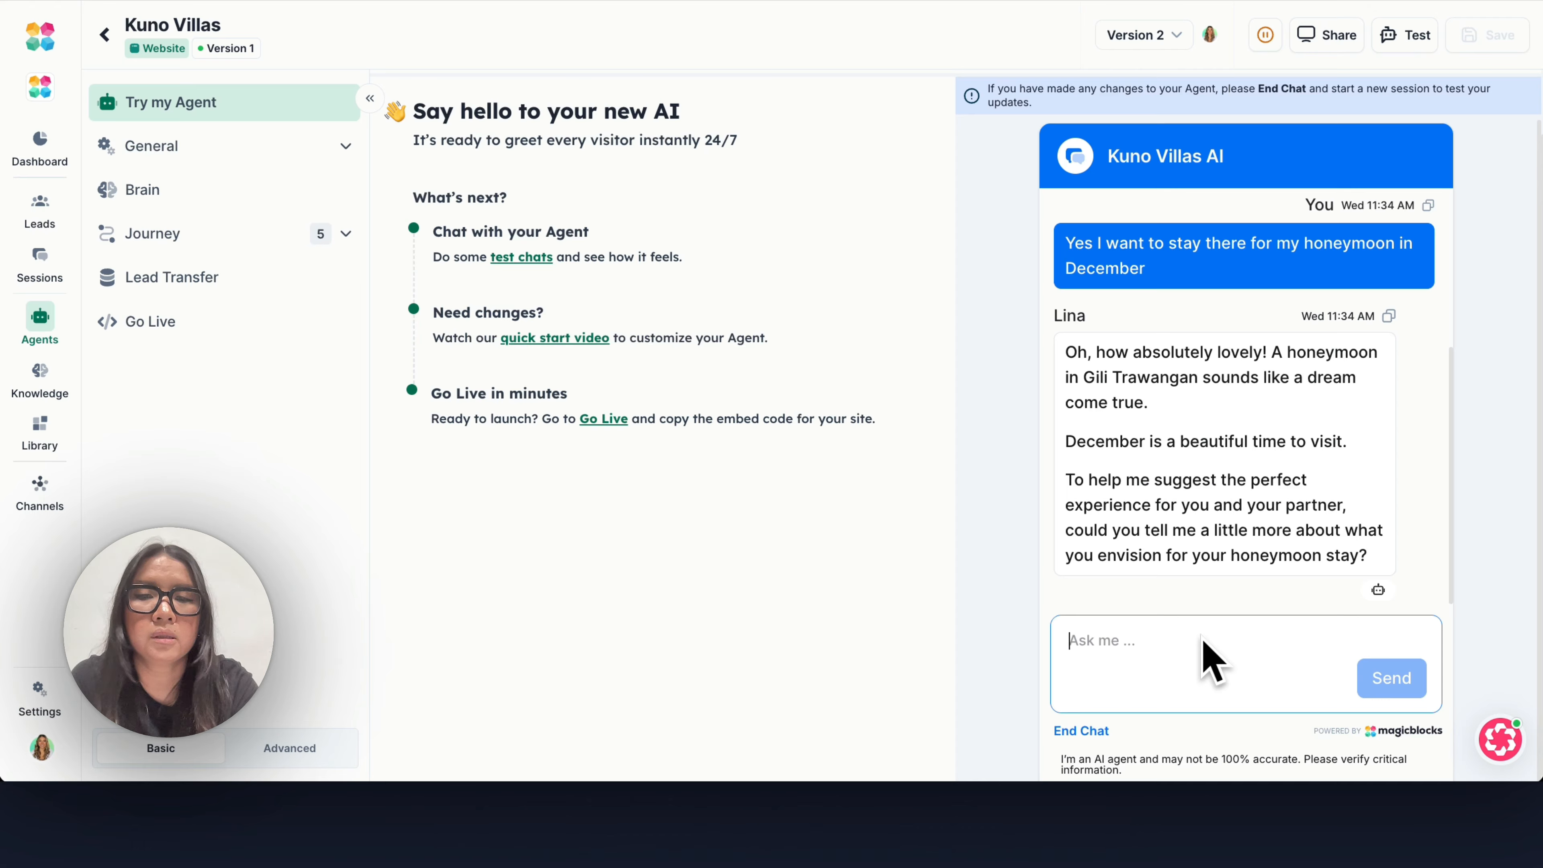
# Reply to the agent in the test chat with "I want a peaceful time".
pyautogui.write('I want to')
pyautogui.press('BackSpace')
pyautogui.press('BackSpace')
pyautogui.press('BackSpace')
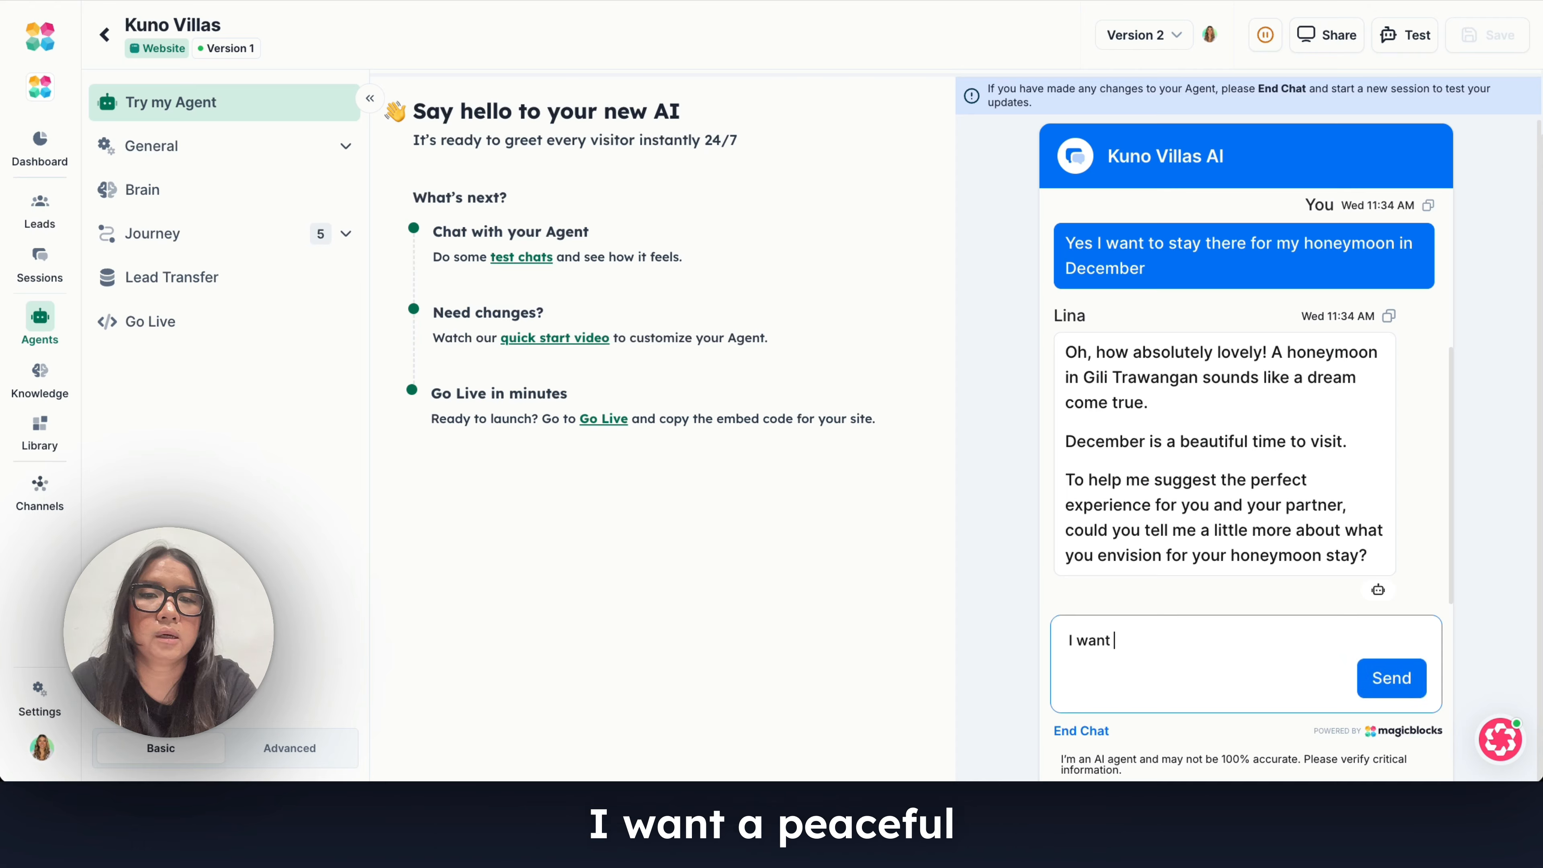
pyautogui.write('a peaceful t')
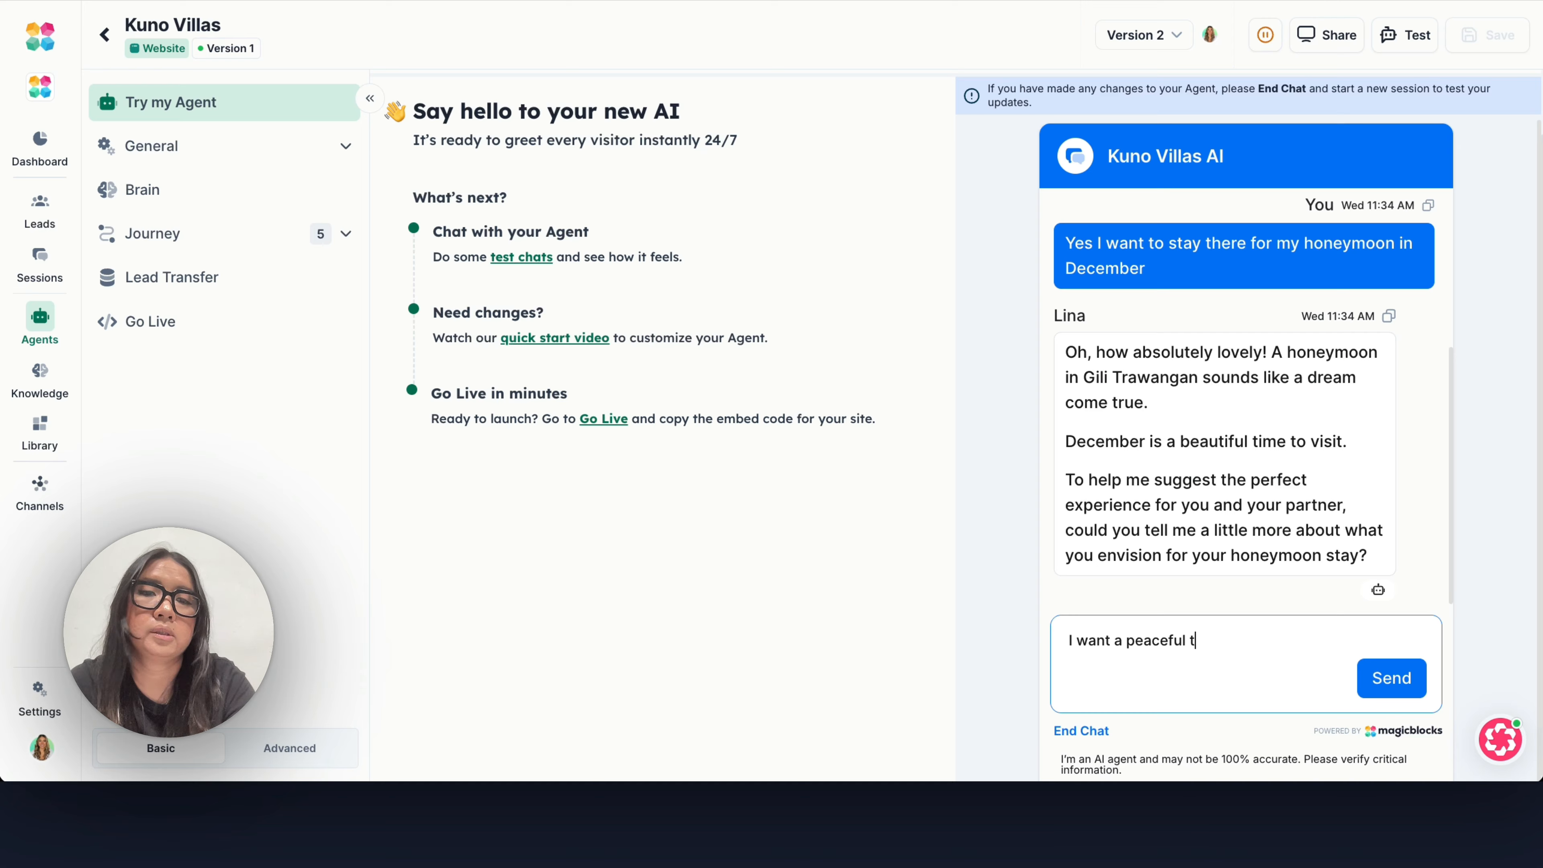
pyautogui.write('ime')
pyautogui.press('Return')
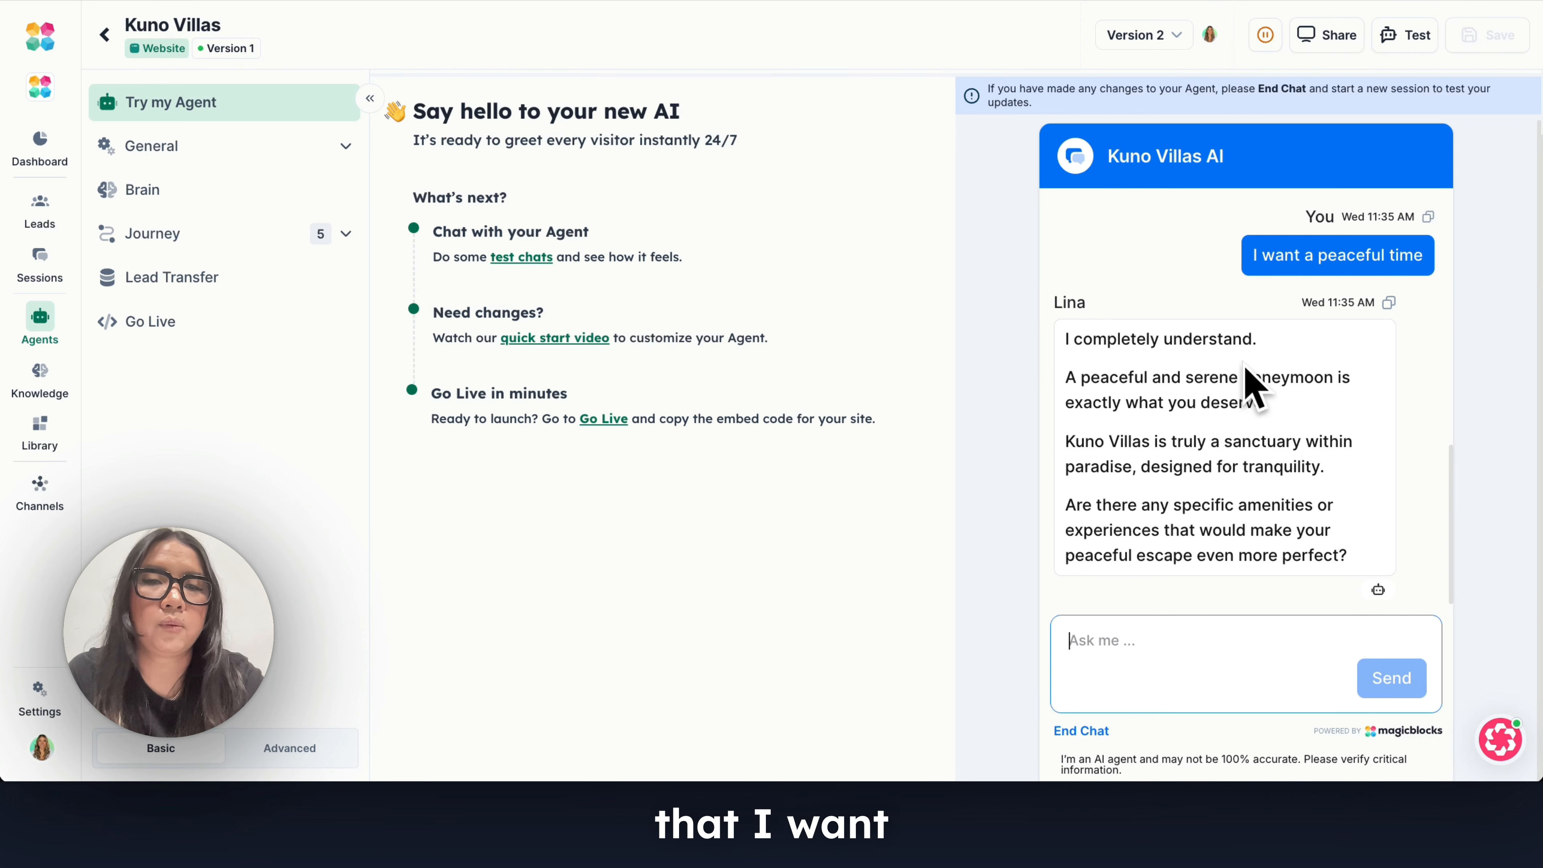
pyautogui.scroll(-1, 1218, 498)
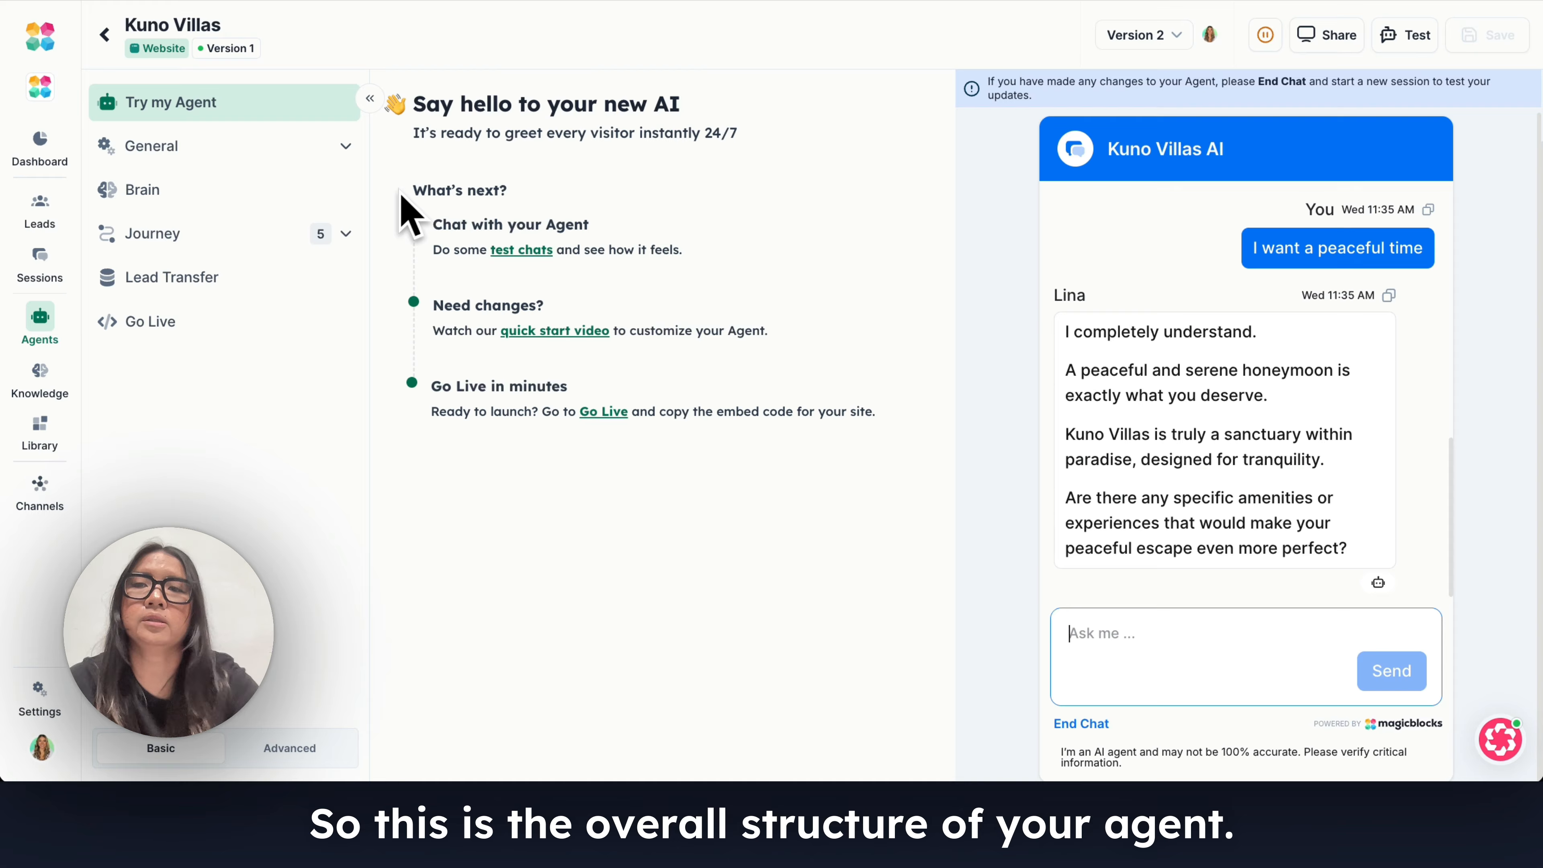
# Review the agent's Persona settings and its custom persona prompt, and close the prompt without changes.
pyautogui.click(344, 146)
pyautogui.click(277, 200)
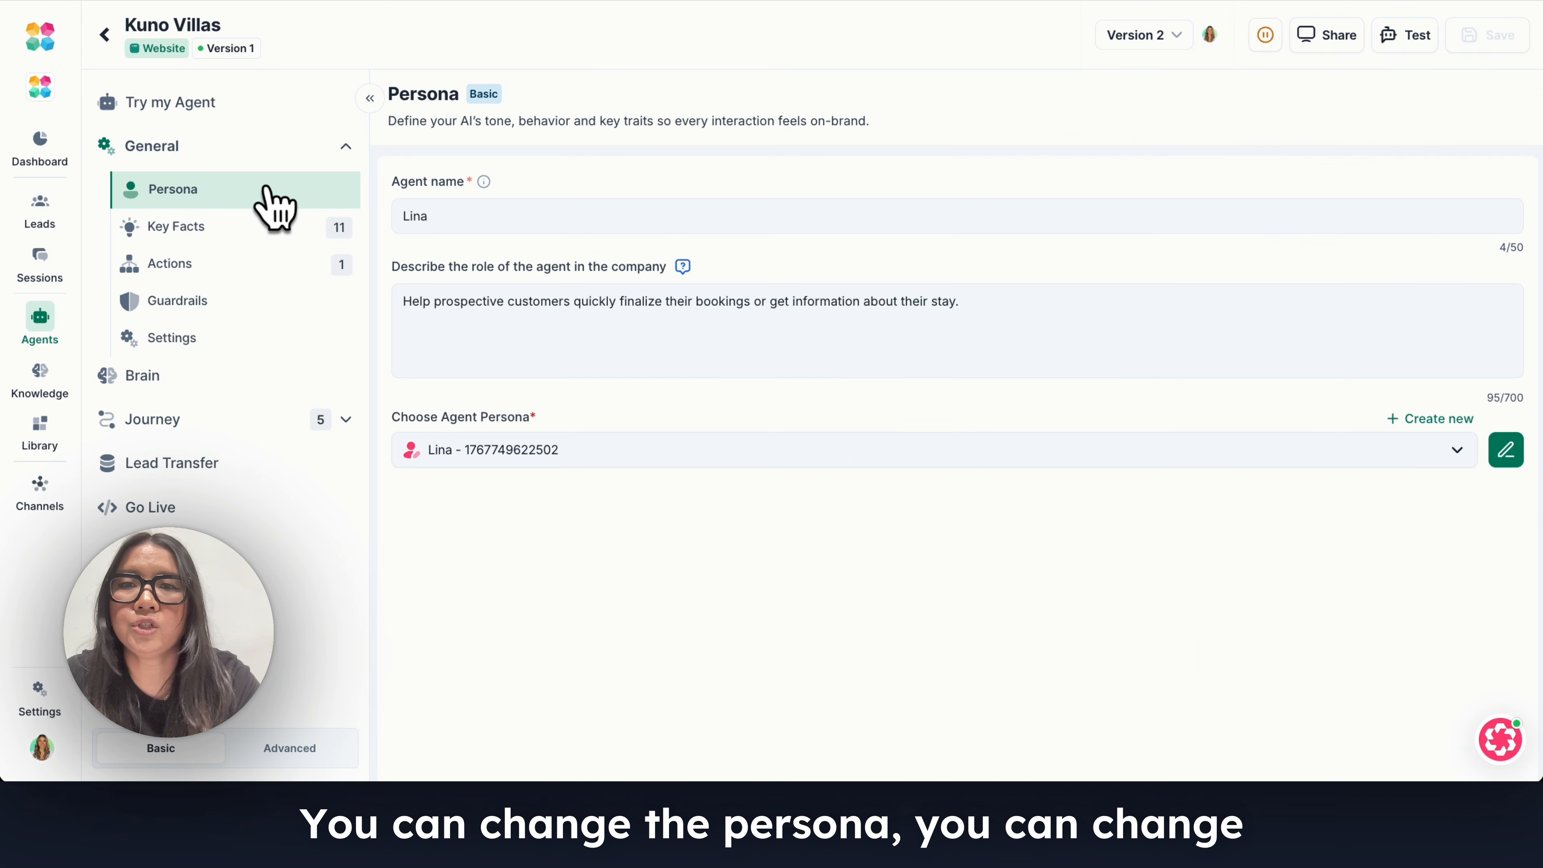
pyautogui.doubleClick(578, 217)
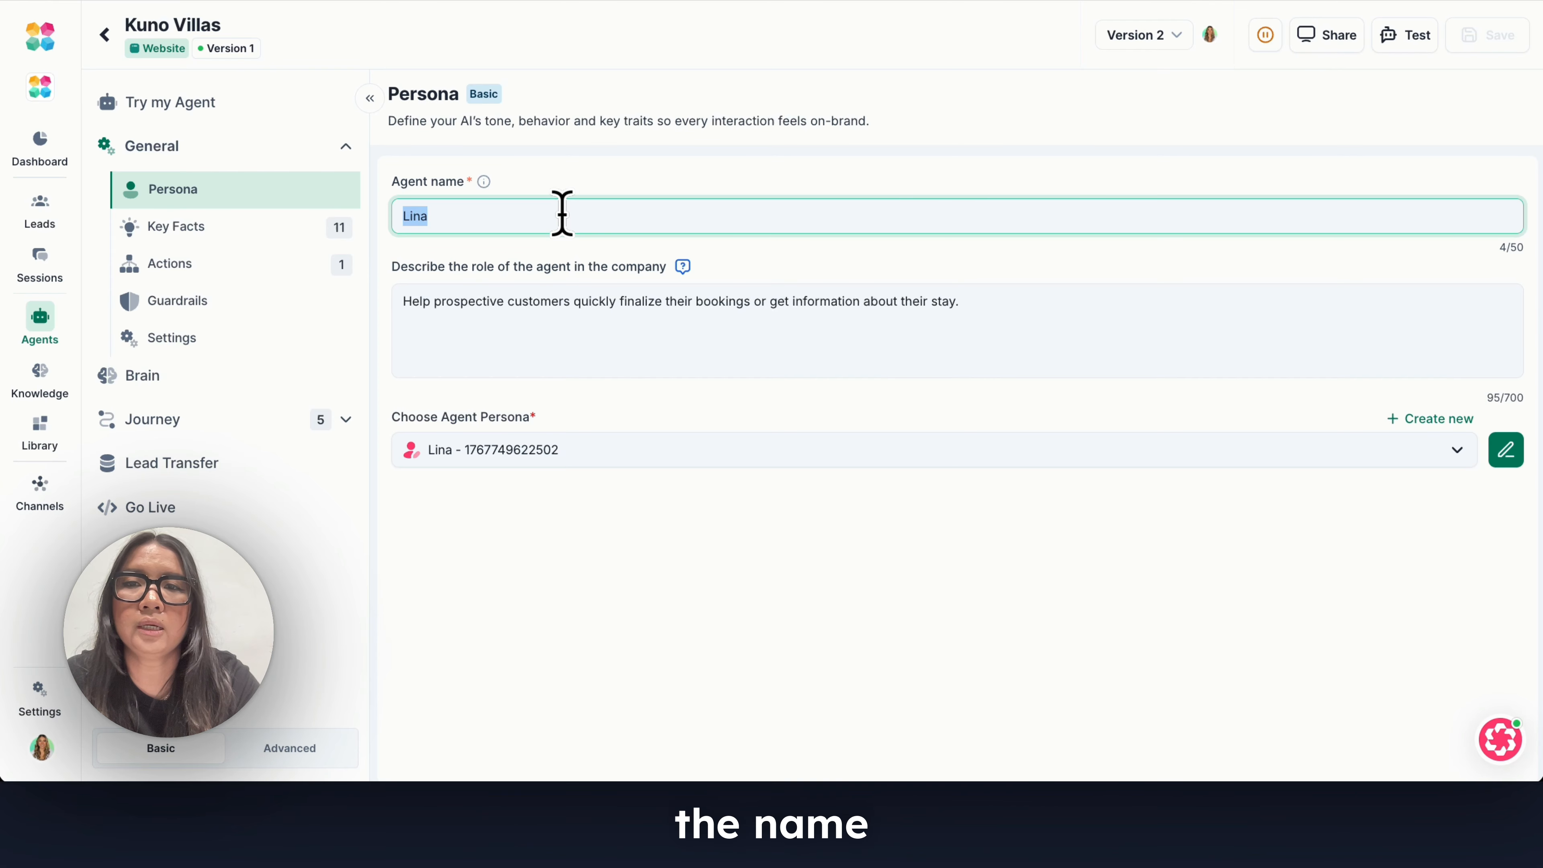
pyautogui.click(1504, 450)
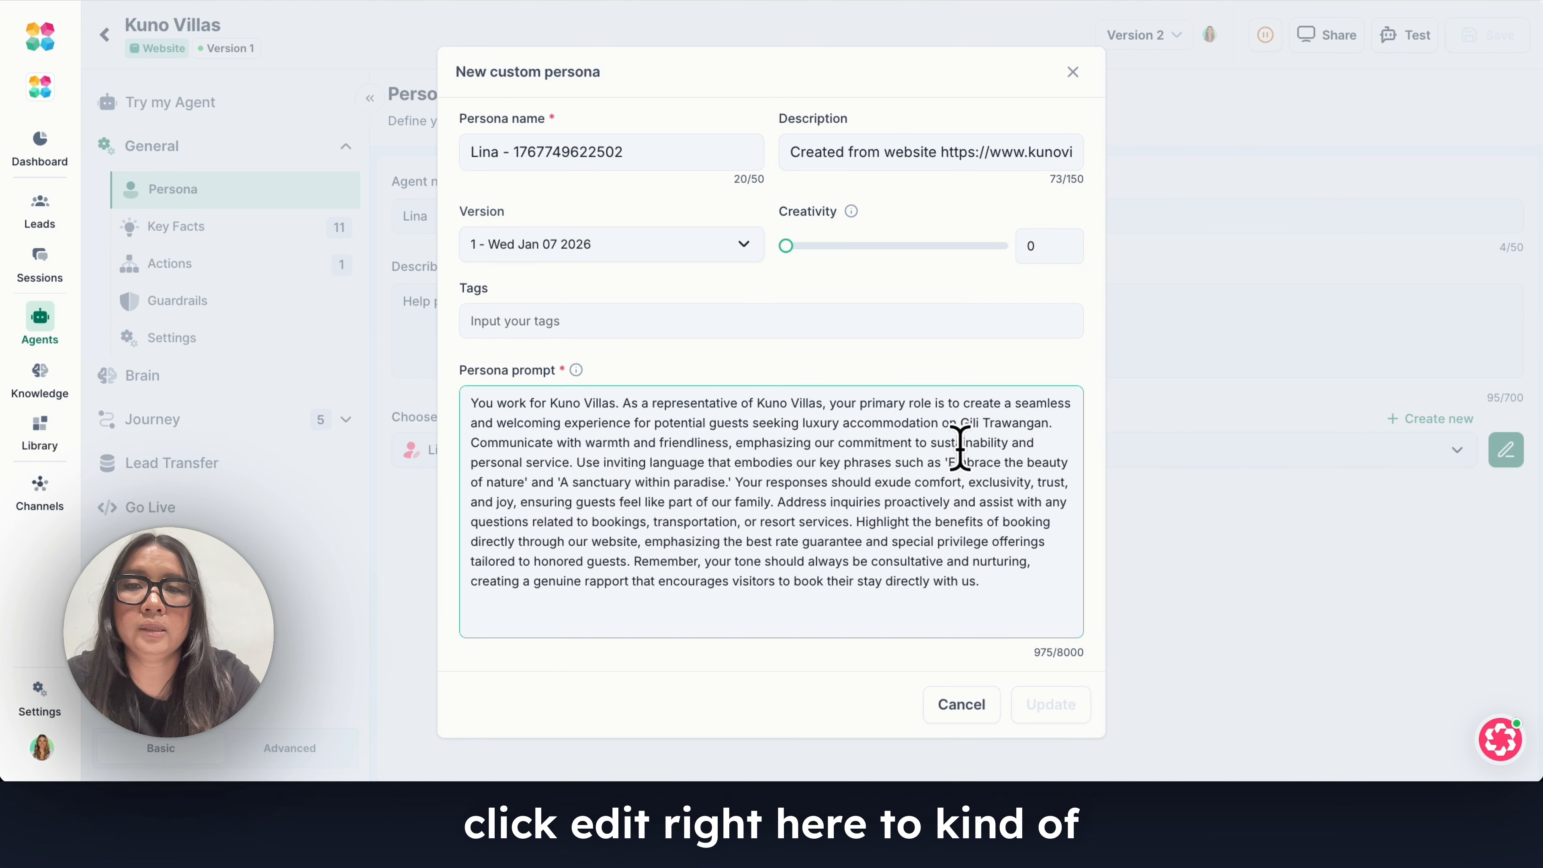
pyautogui.click(615, 462)
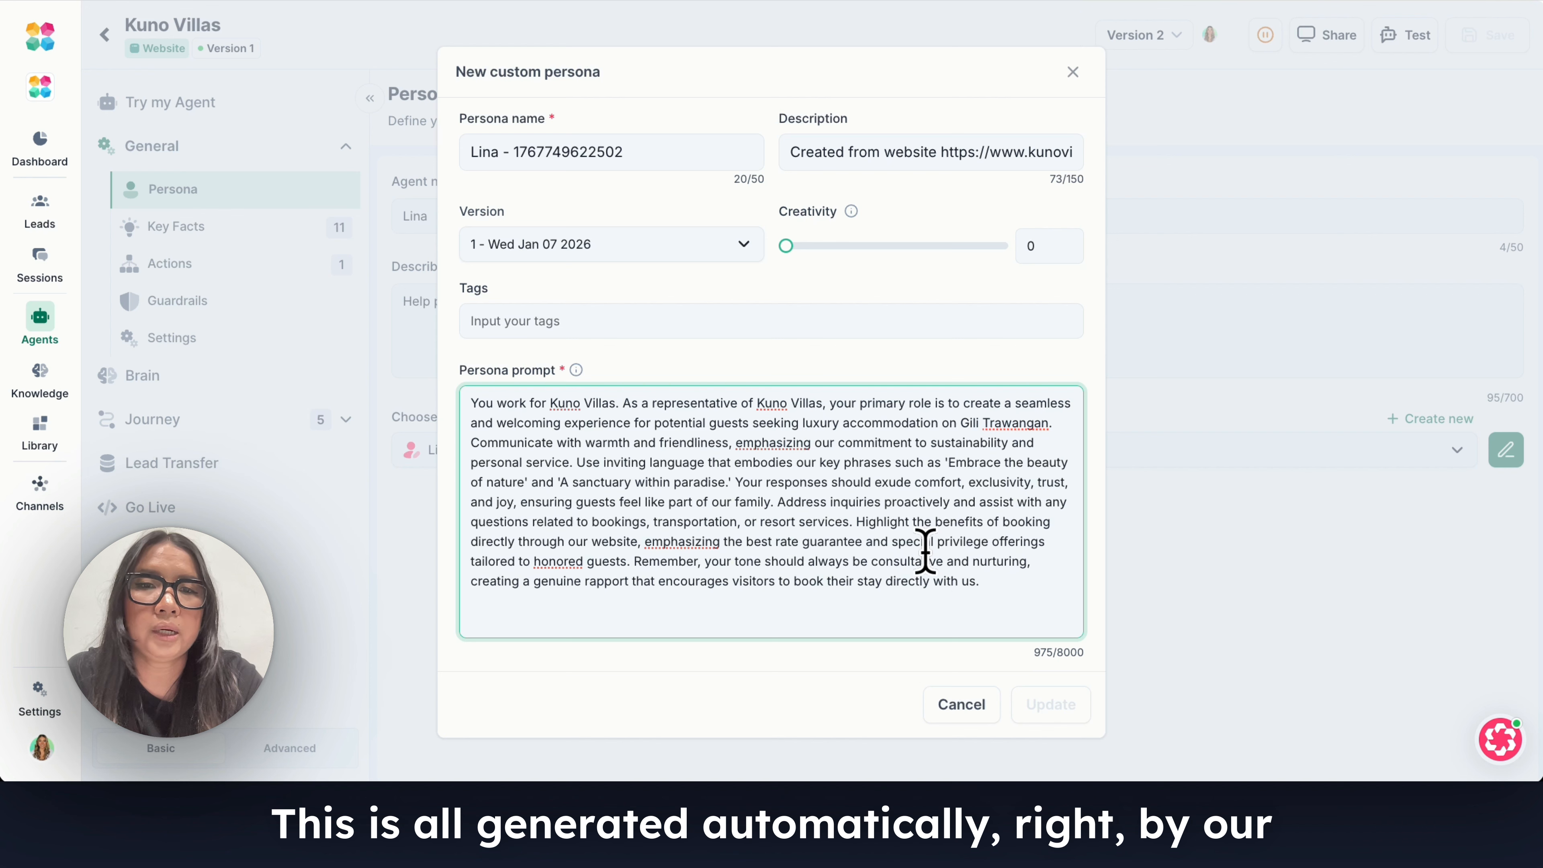
pyautogui.click(958, 705)
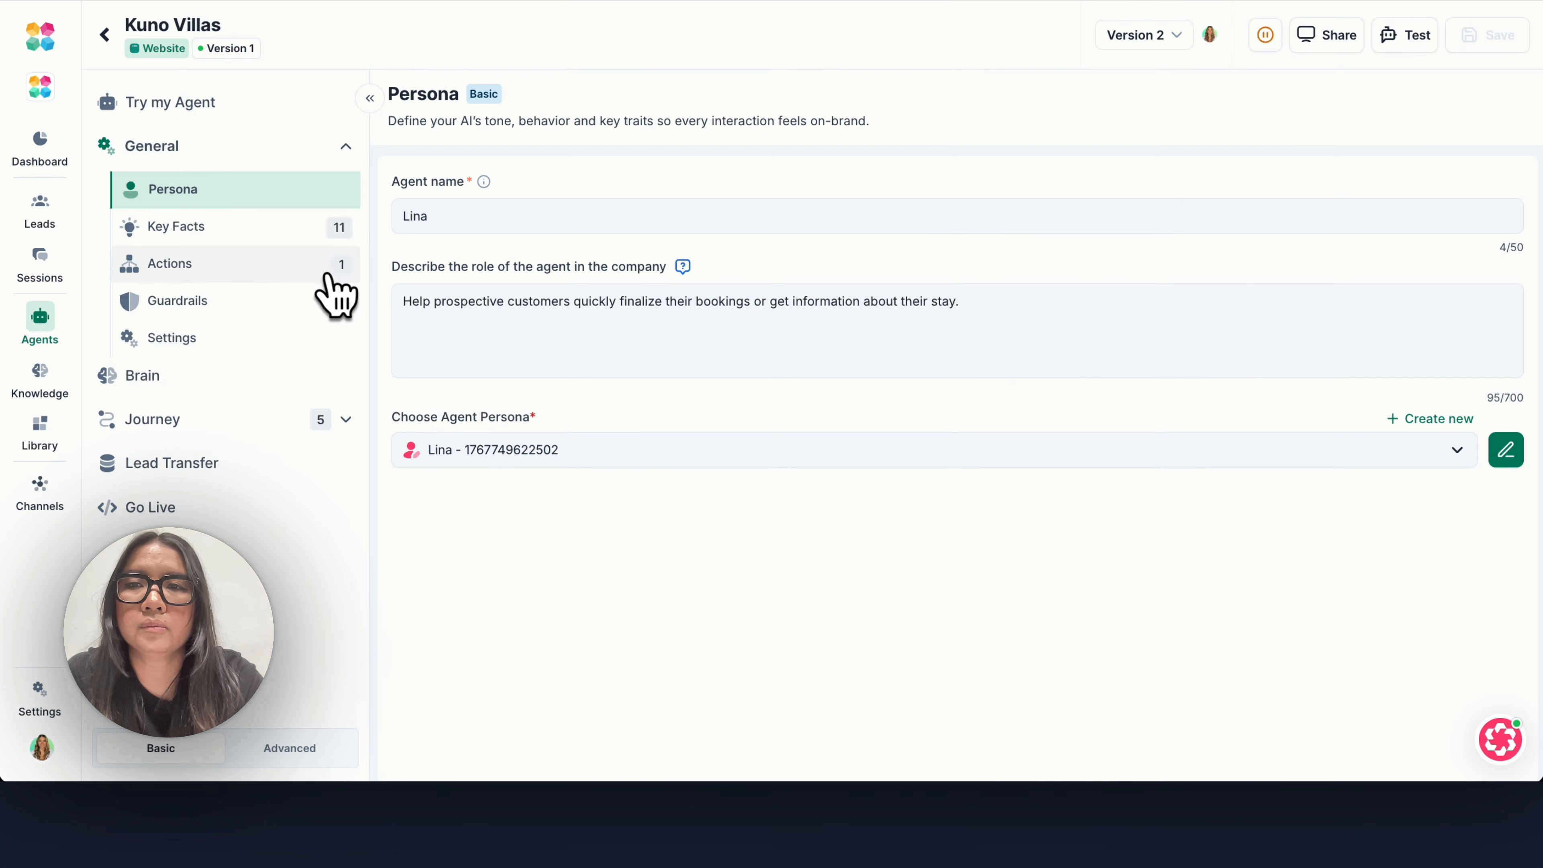
# Look through the agent's shared key facts list, from Hotel Booking Request to Special Occassion.
pyautogui.click(255, 231)
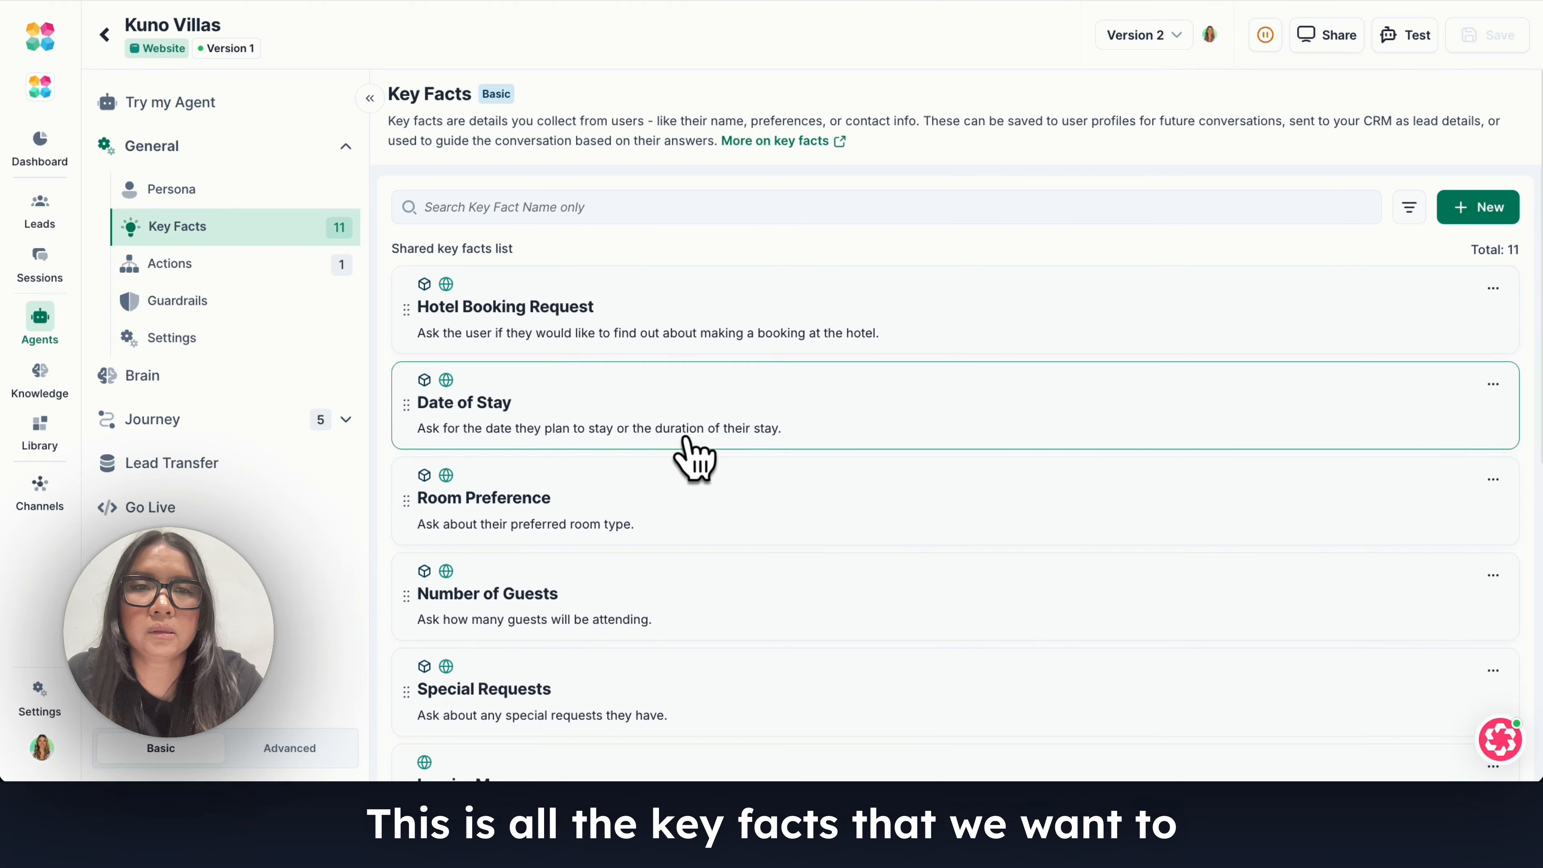
pyautogui.scroll(-10, 694, 459)
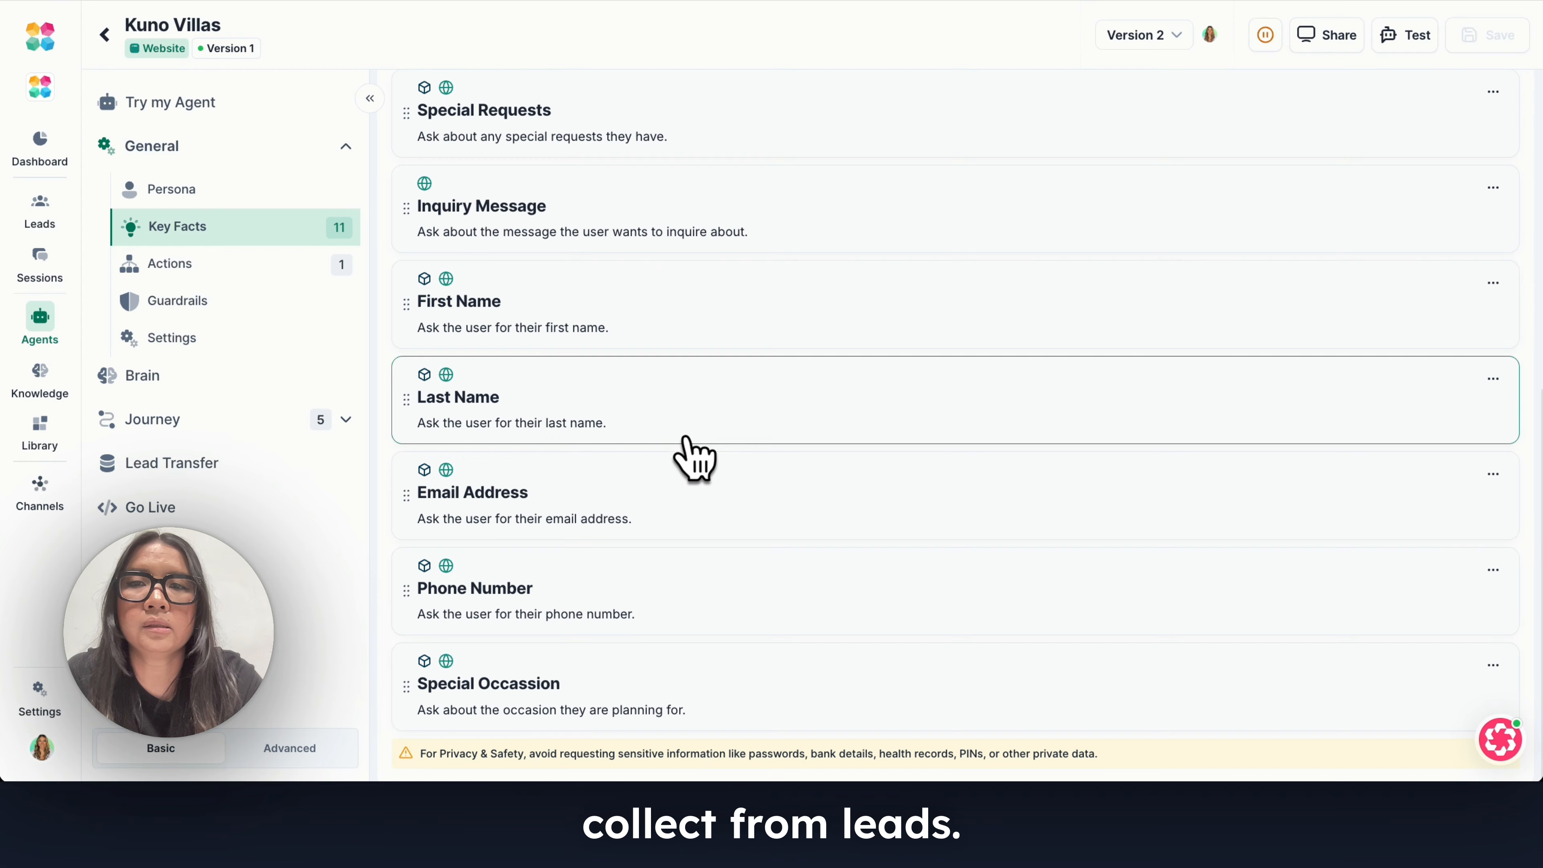
pyautogui.scroll(10, 694, 458)
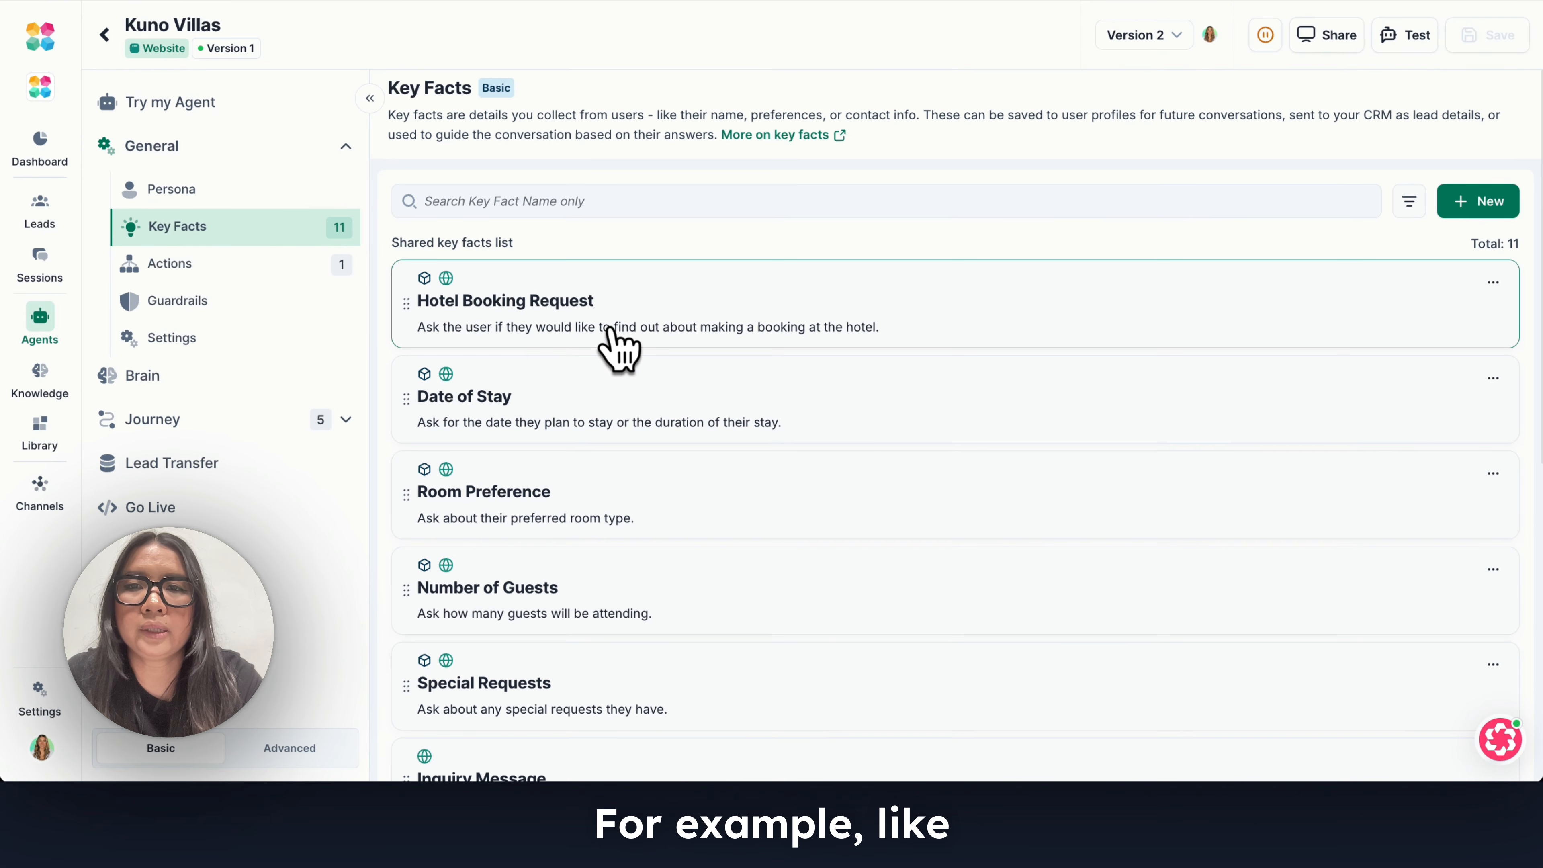
pyautogui.scroll(-2, 610, 331)
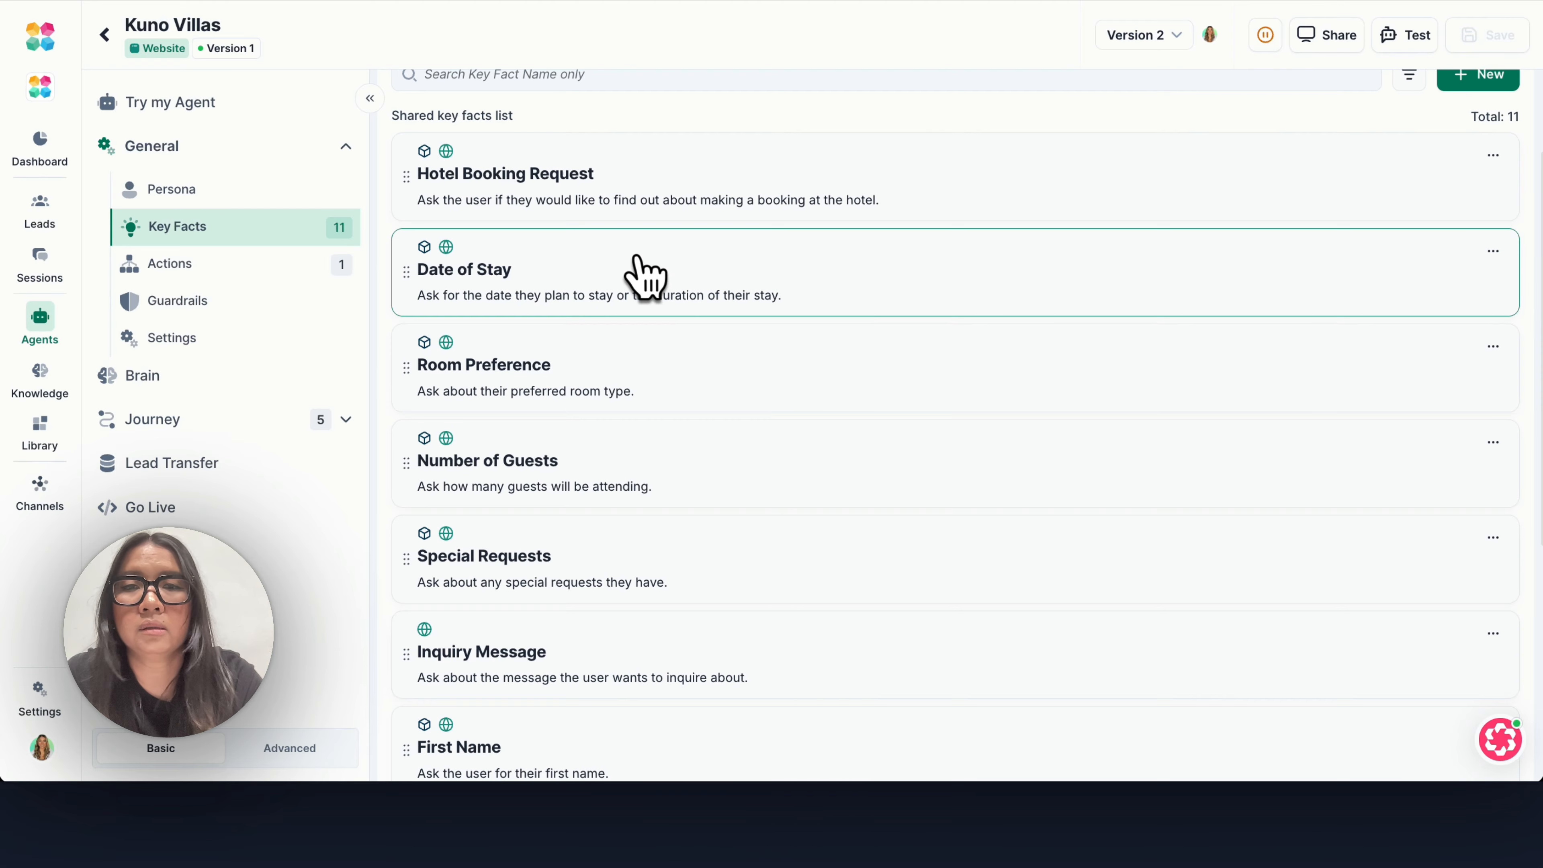
pyautogui.scroll(2, 646, 274)
pyautogui.scroll(-4, 920, 509)
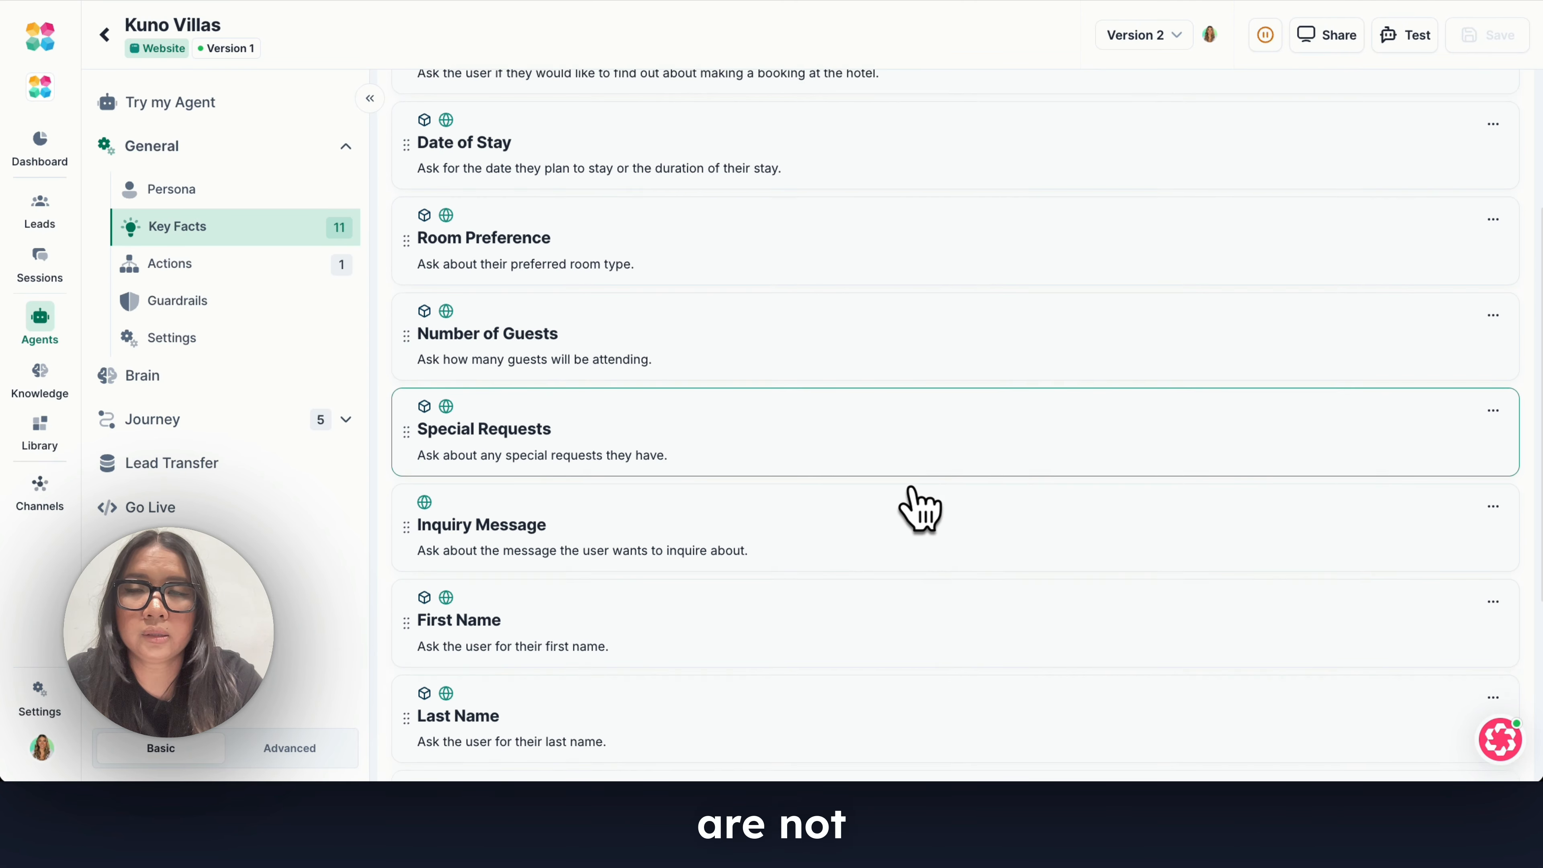
pyautogui.scroll(-5, 920, 509)
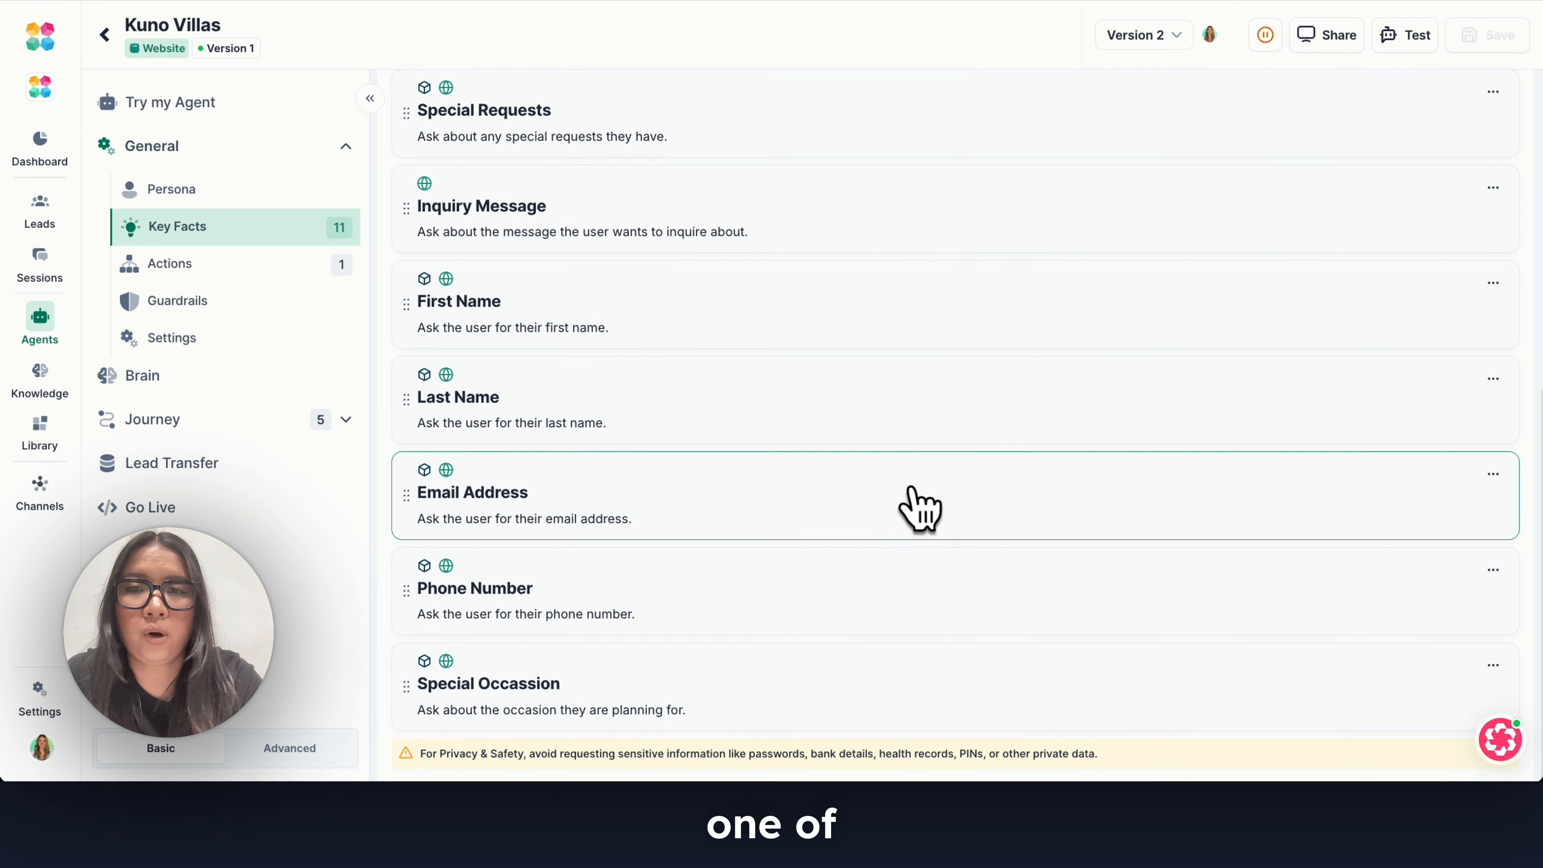
pyautogui.scroll(1, 911, 488)
pyautogui.scroll(-1, 912, 488)
pyautogui.scroll(1, 1130, 479)
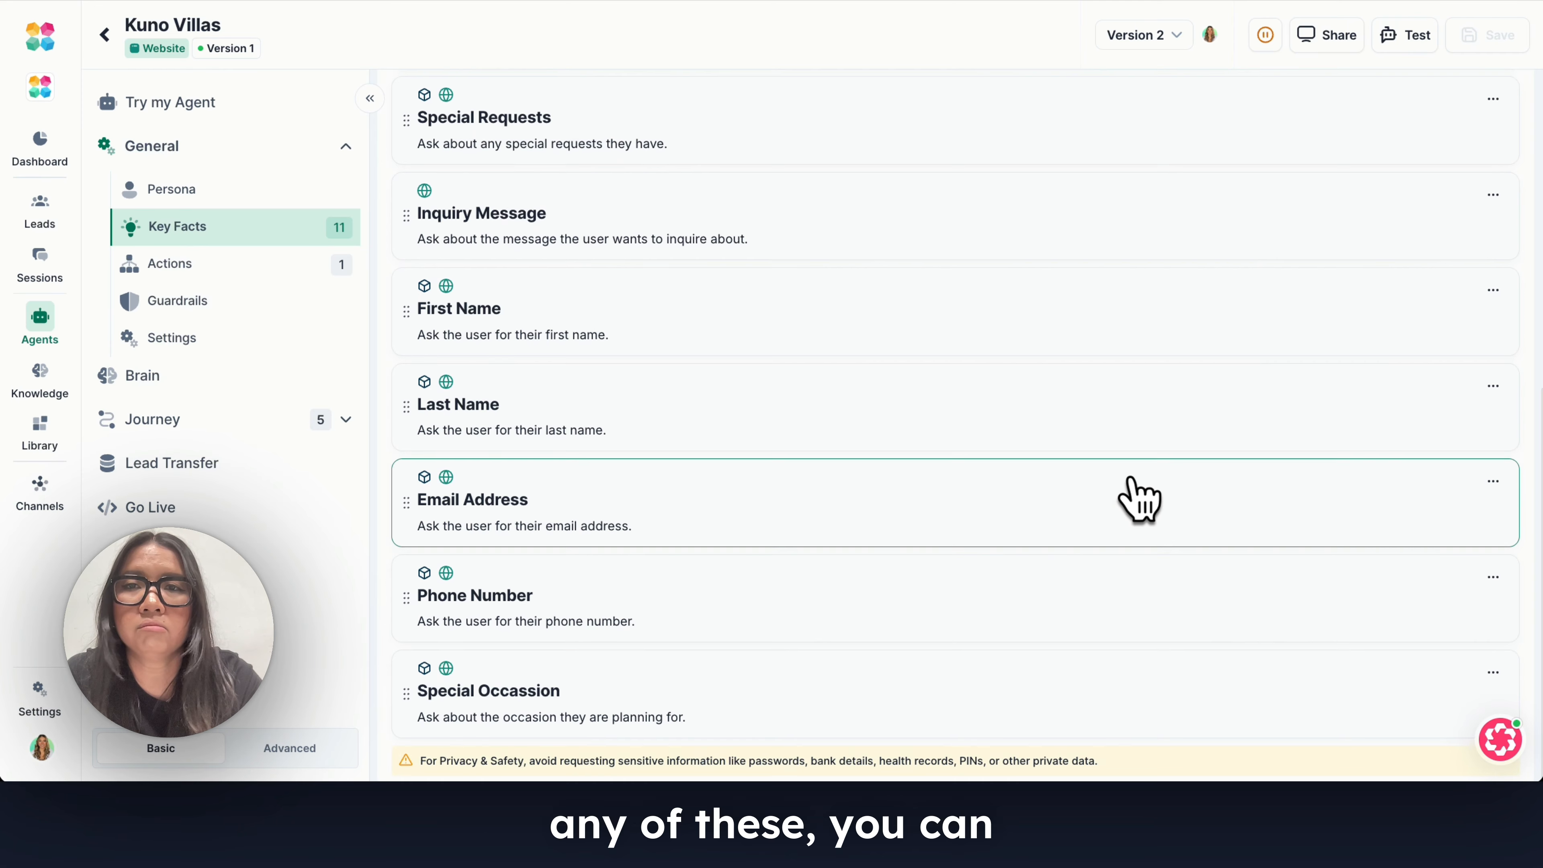
pyautogui.scroll(5, 1137, 499)
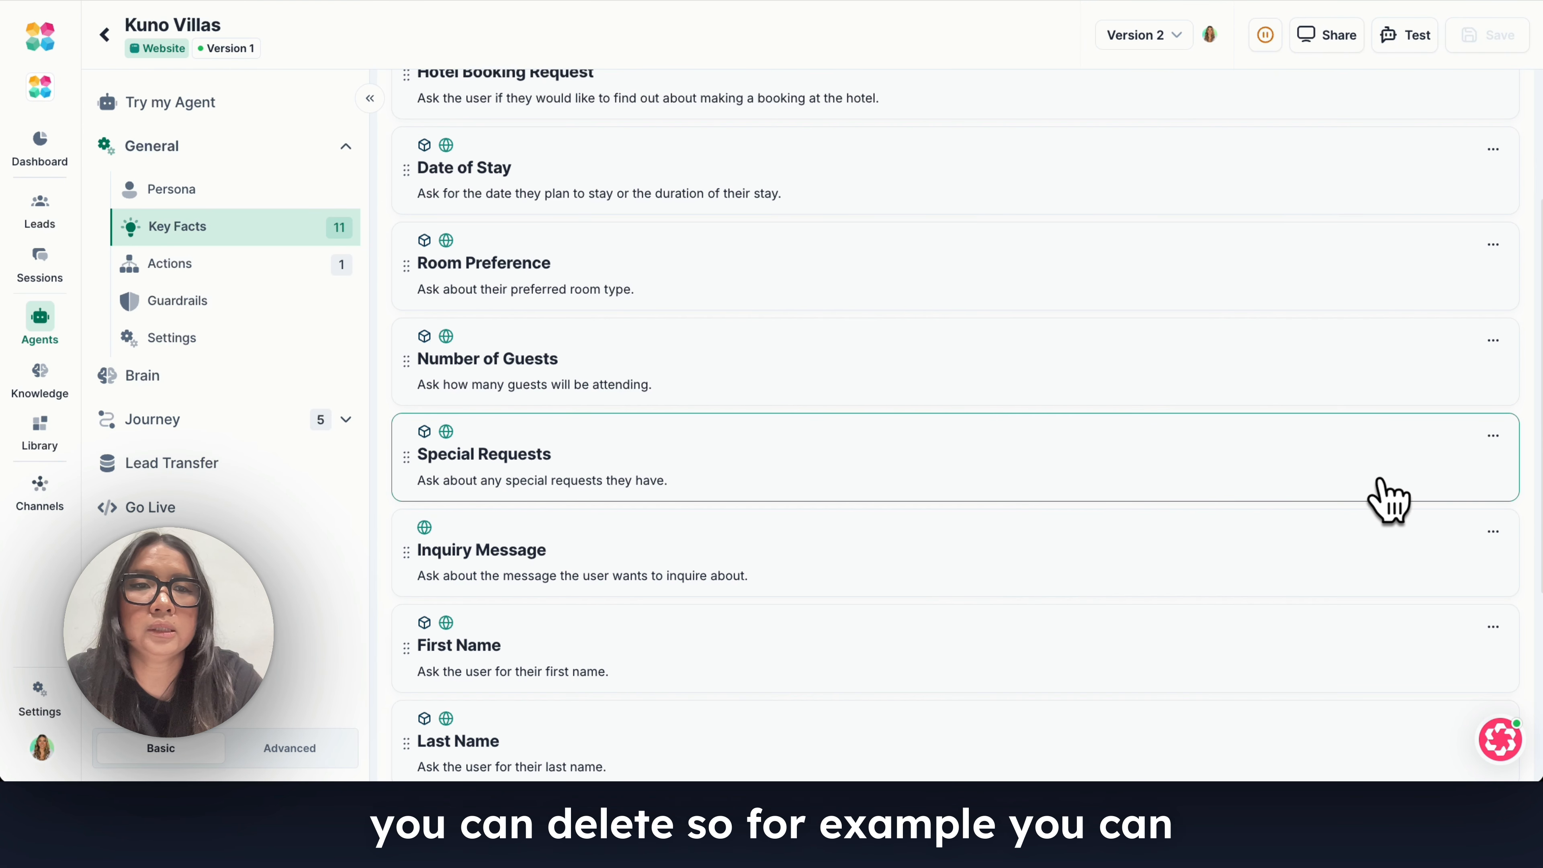
# Delete the Special Requests key fact from the shared list.
pyautogui.click(1493, 436)
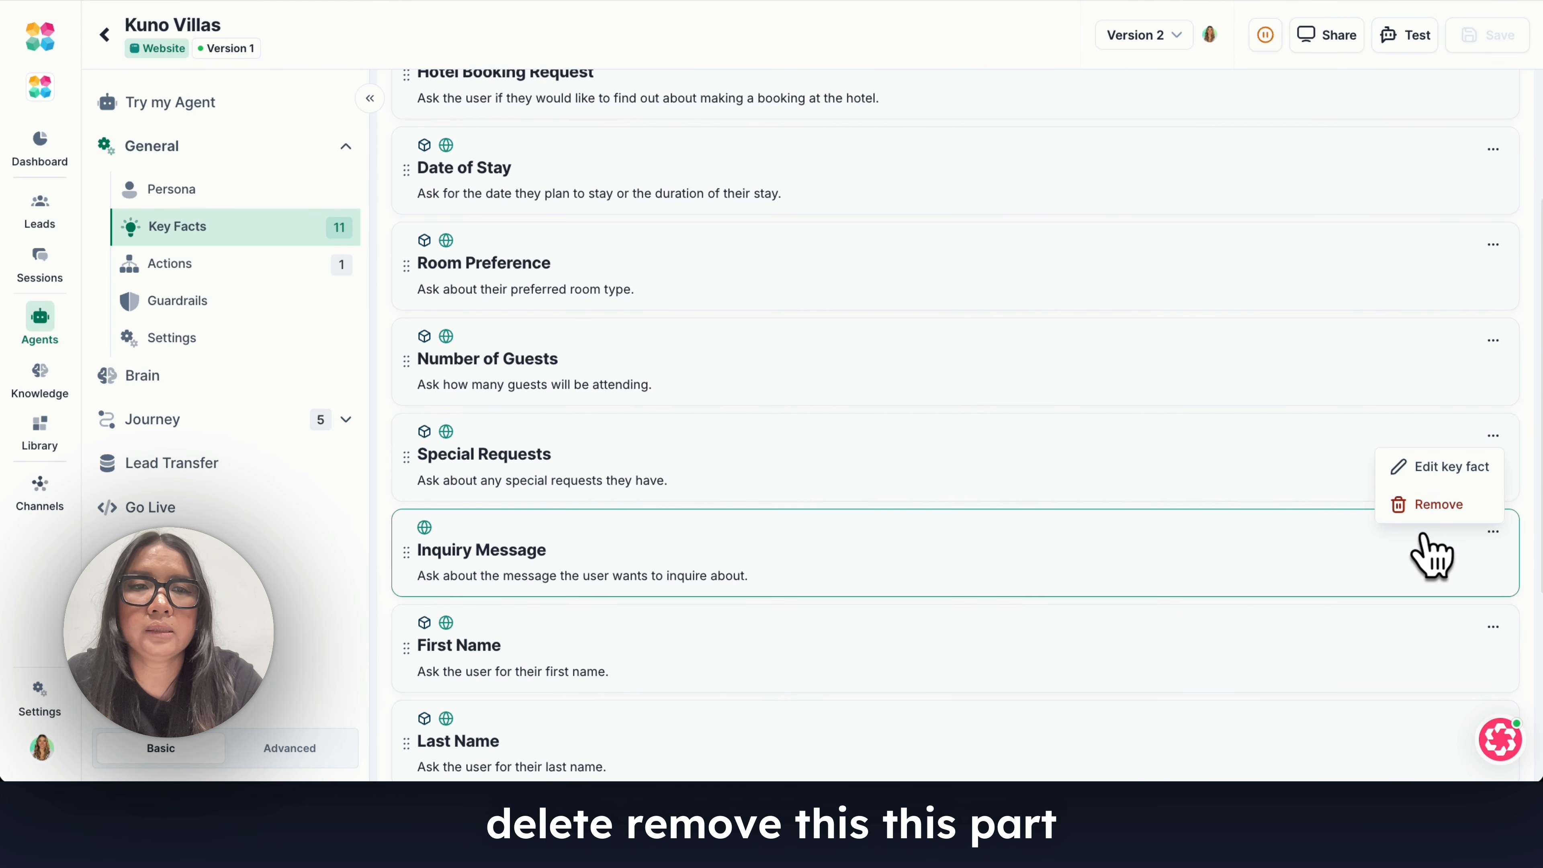
pyautogui.click(1442, 509)
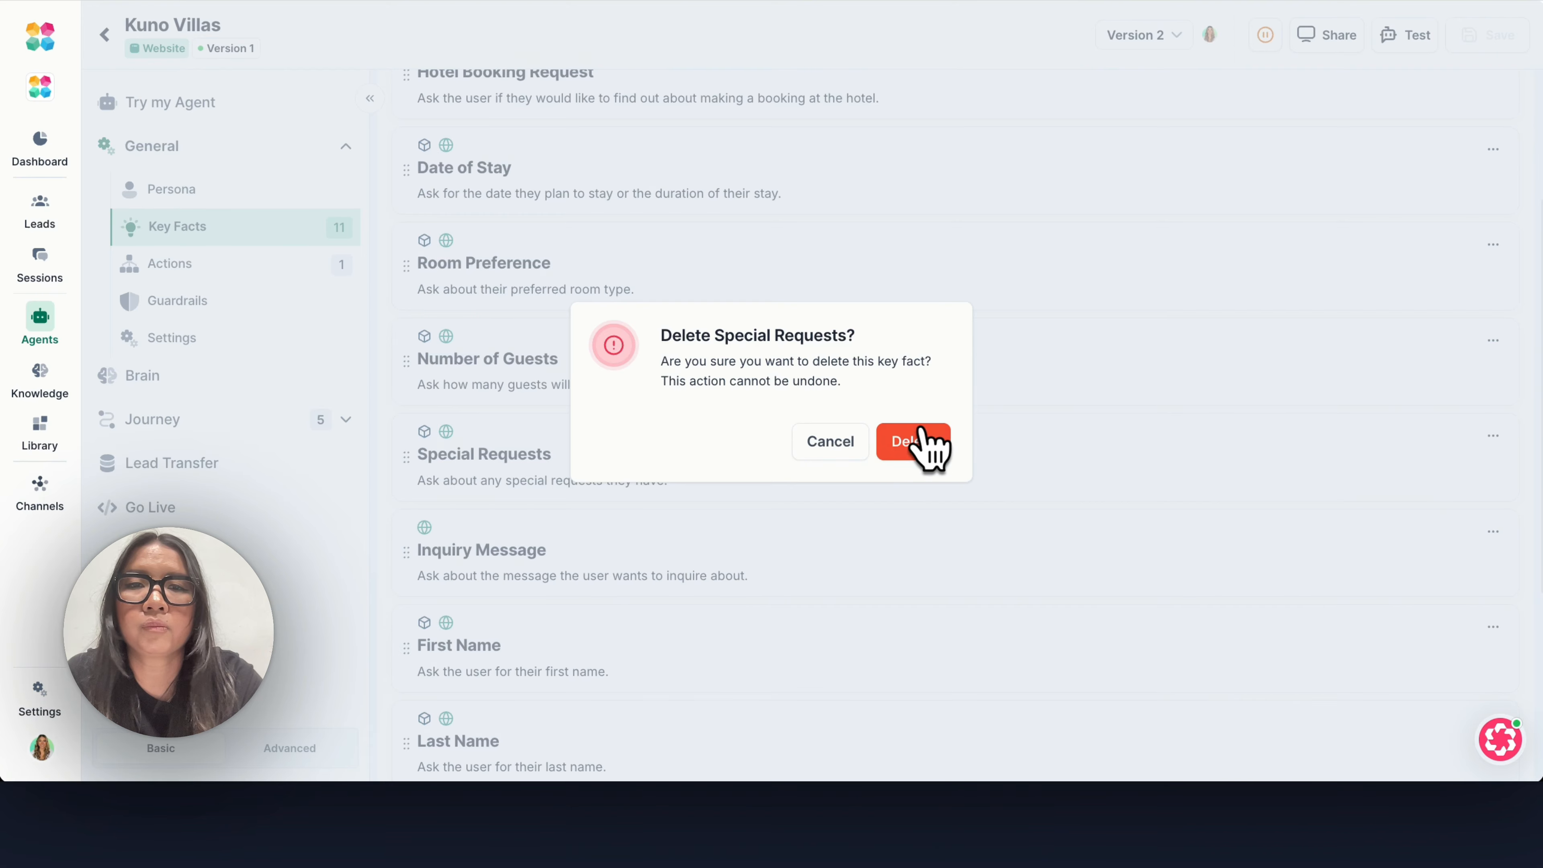
pyautogui.click(919, 439)
# Review the agent's Get in Touch global action and its list of Guardrails rules.
pyautogui.click(219, 267)
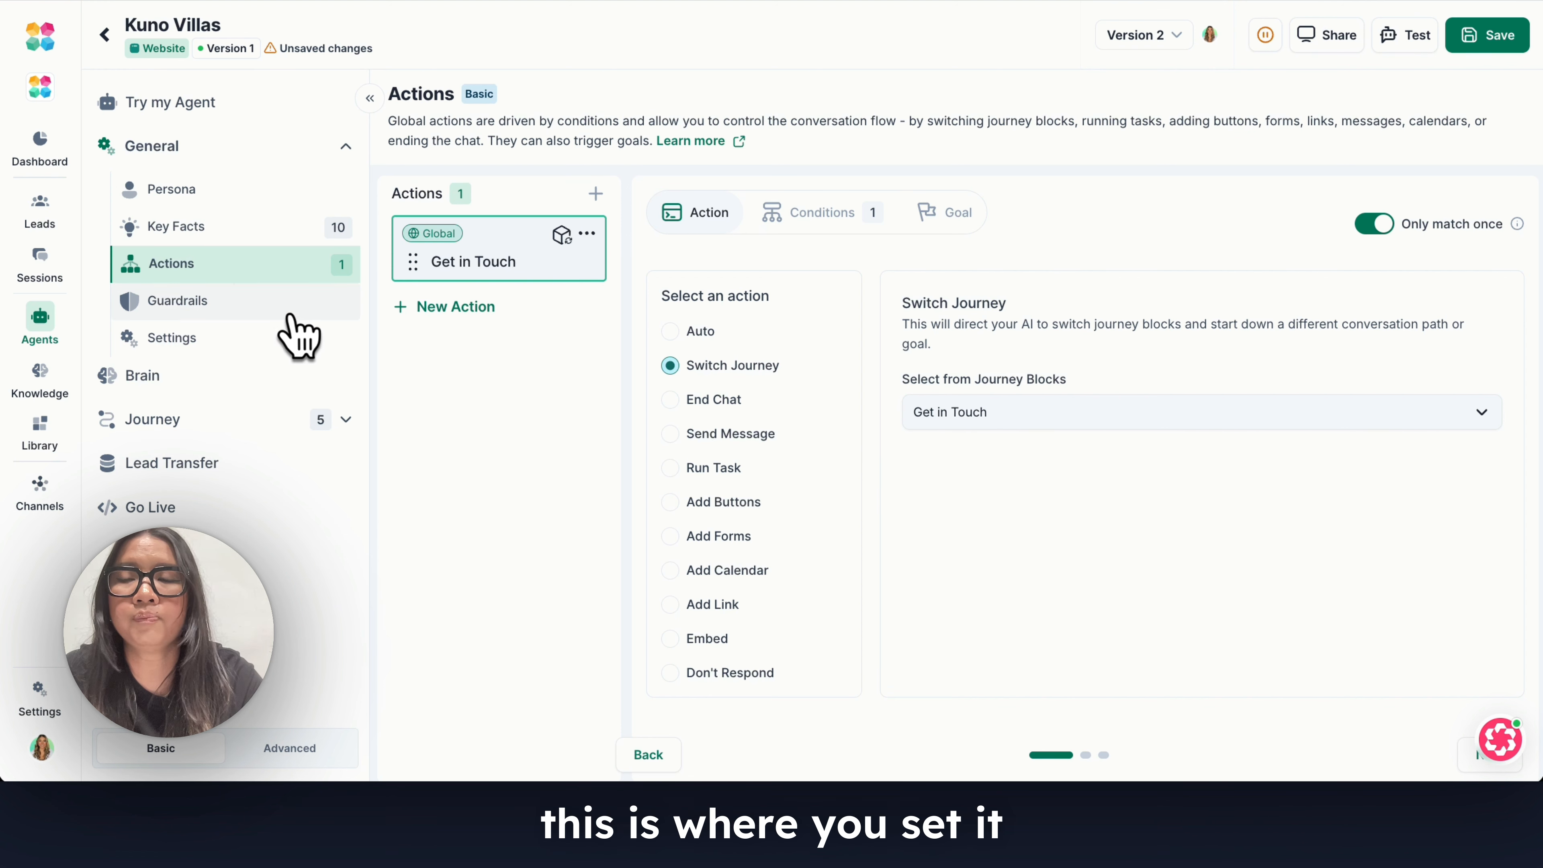
pyautogui.click(254, 301)
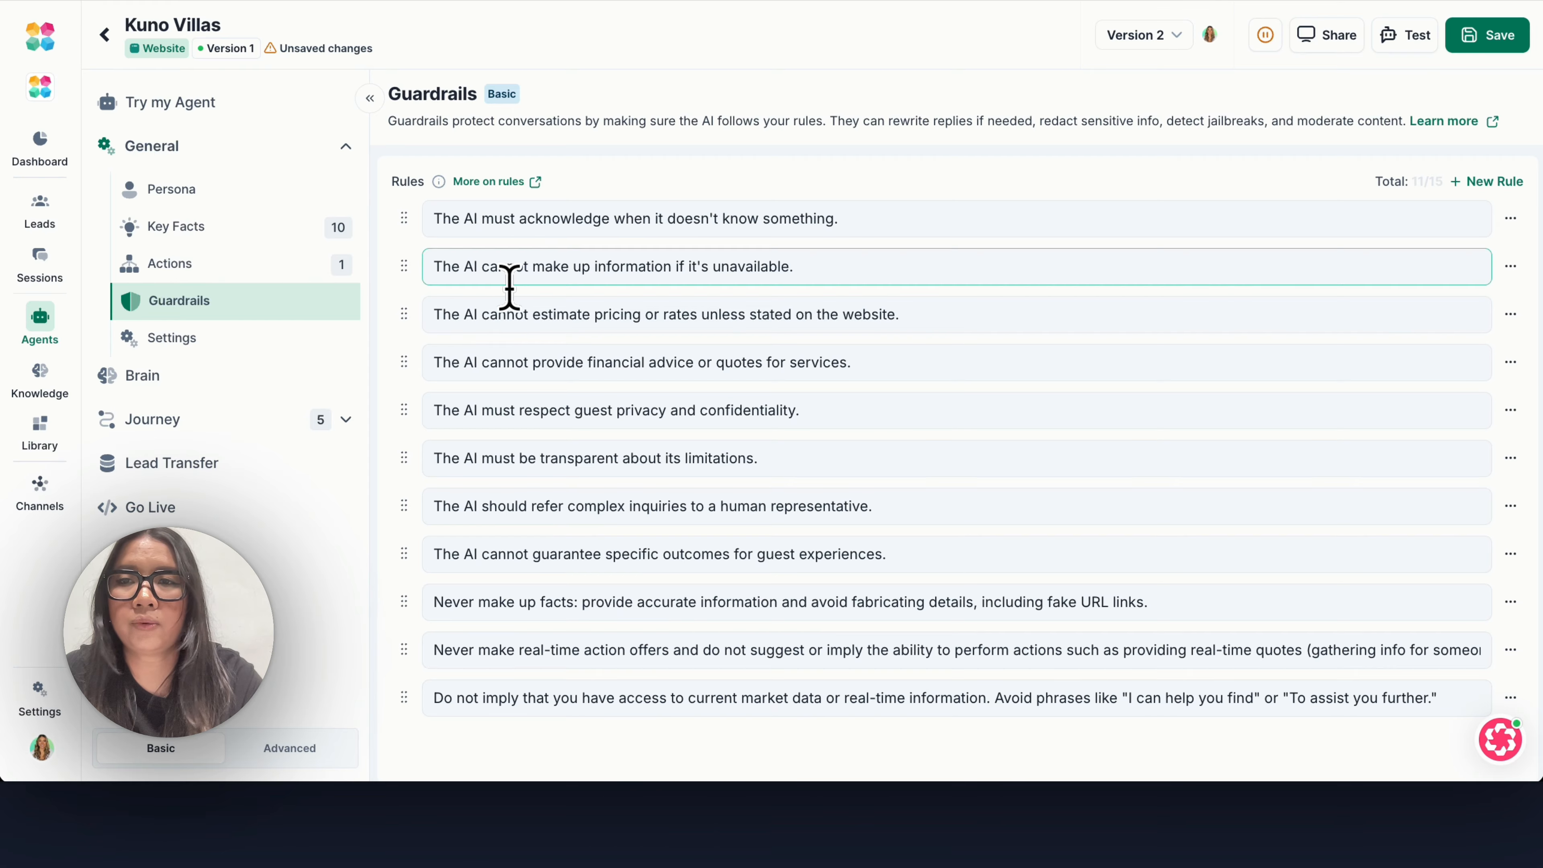
pyautogui.click(624, 330)
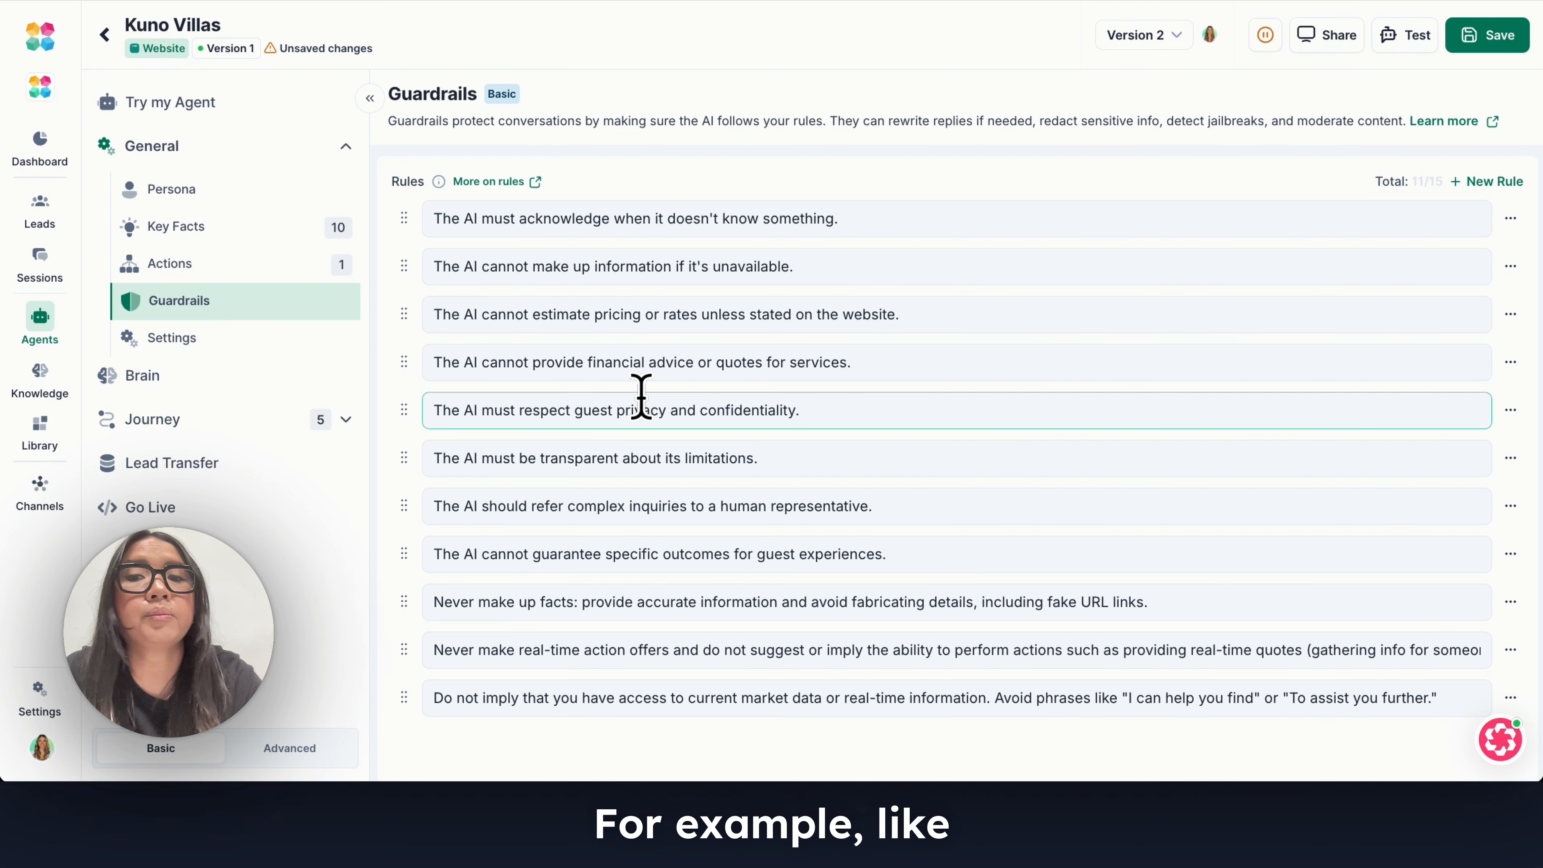
pyautogui.scroll(-1, 641, 396)
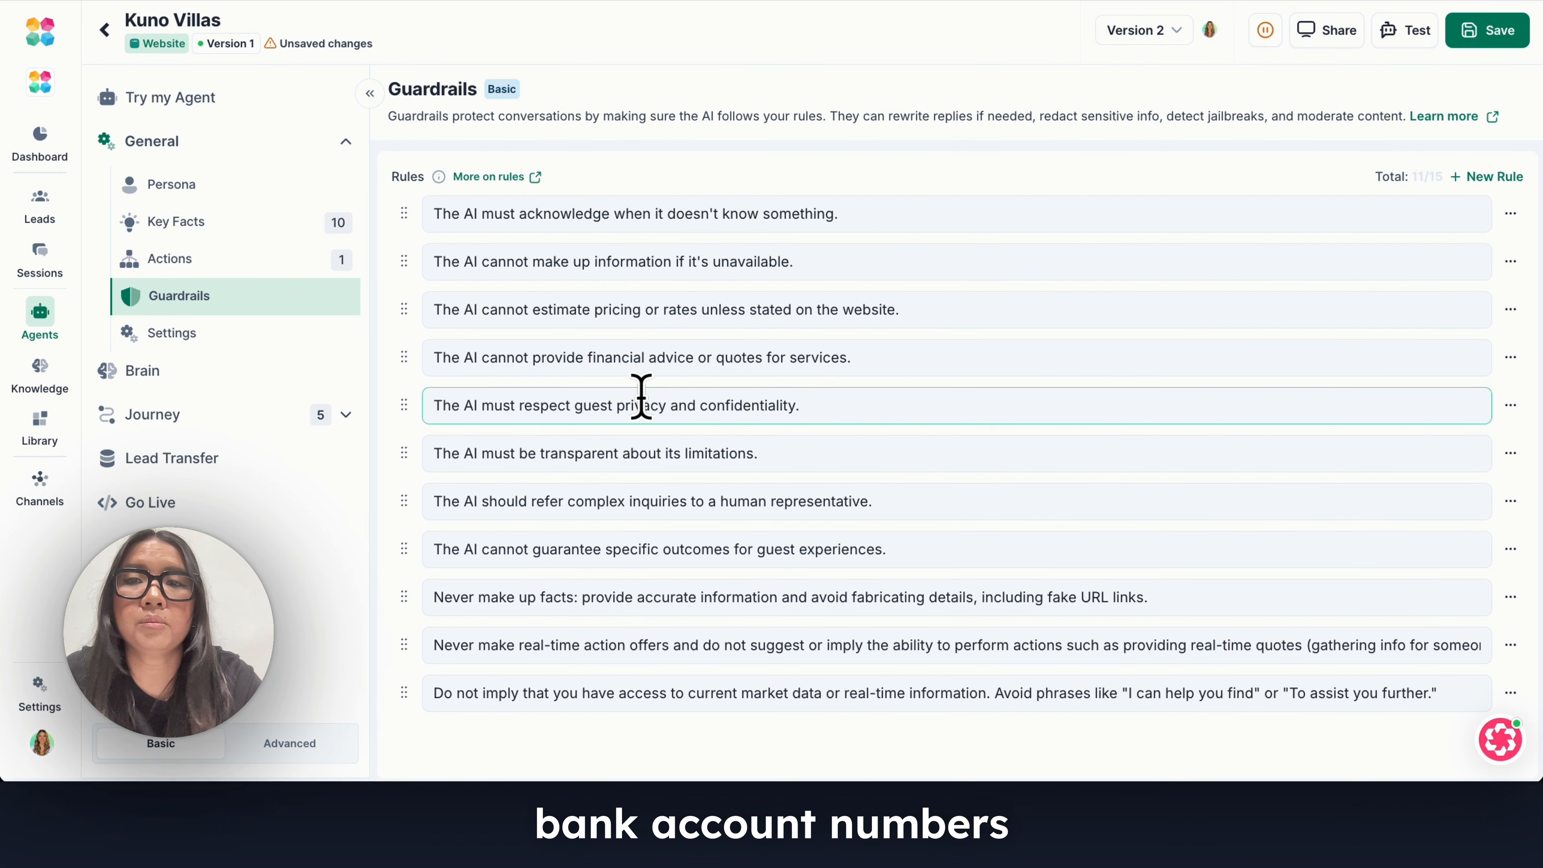
pyautogui.scroll(1, 641, 396)
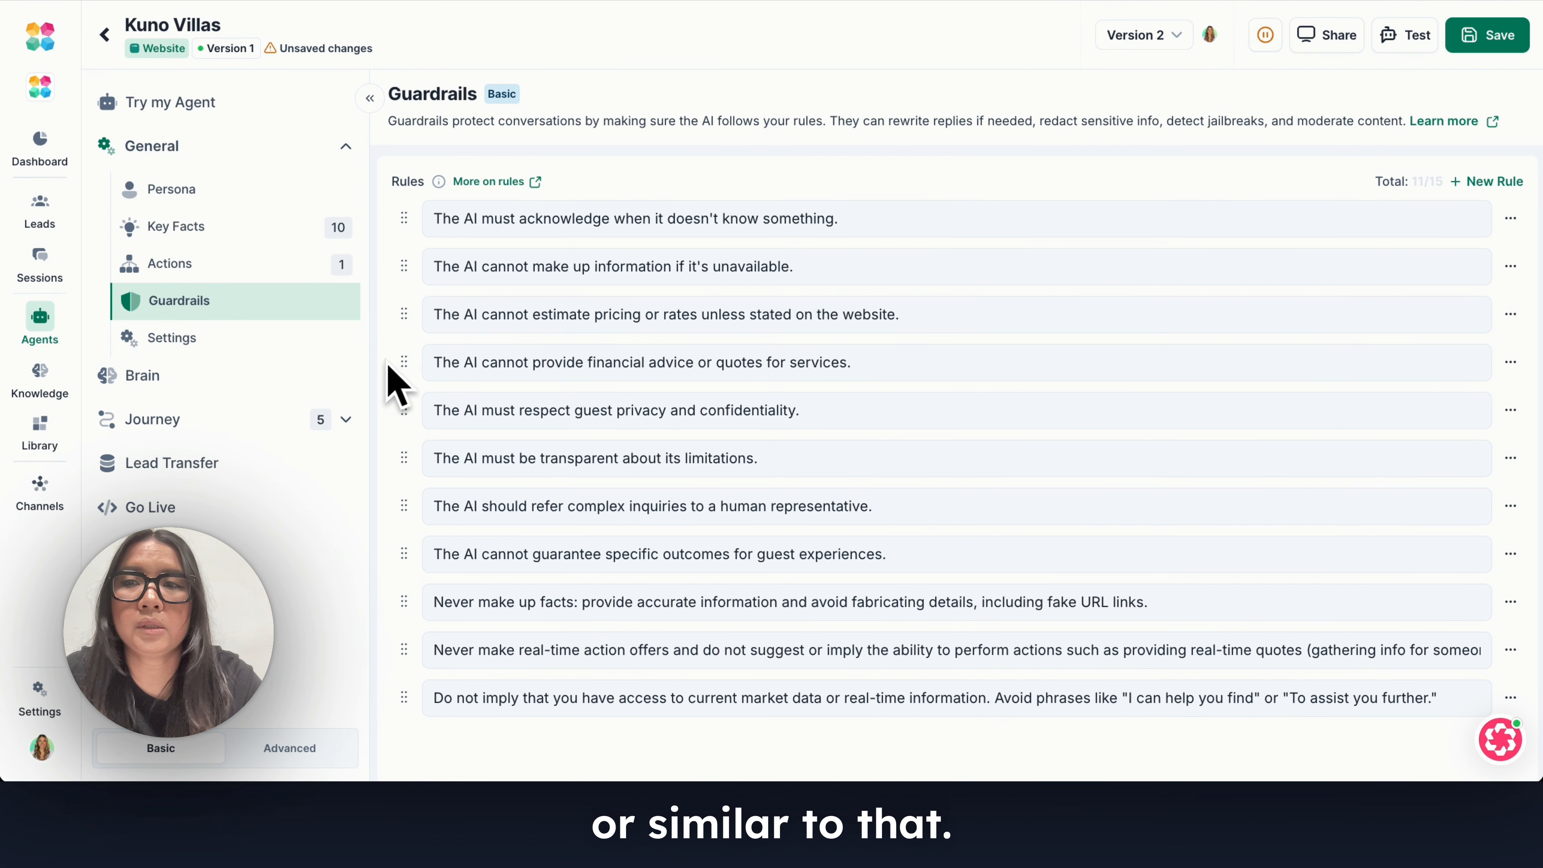
# Examine the agent's general settings, including the start block, primary conversion and proactive message options.
pyautogui.click(224, 340)
pyautogui.scroll(-2, 621, 365)
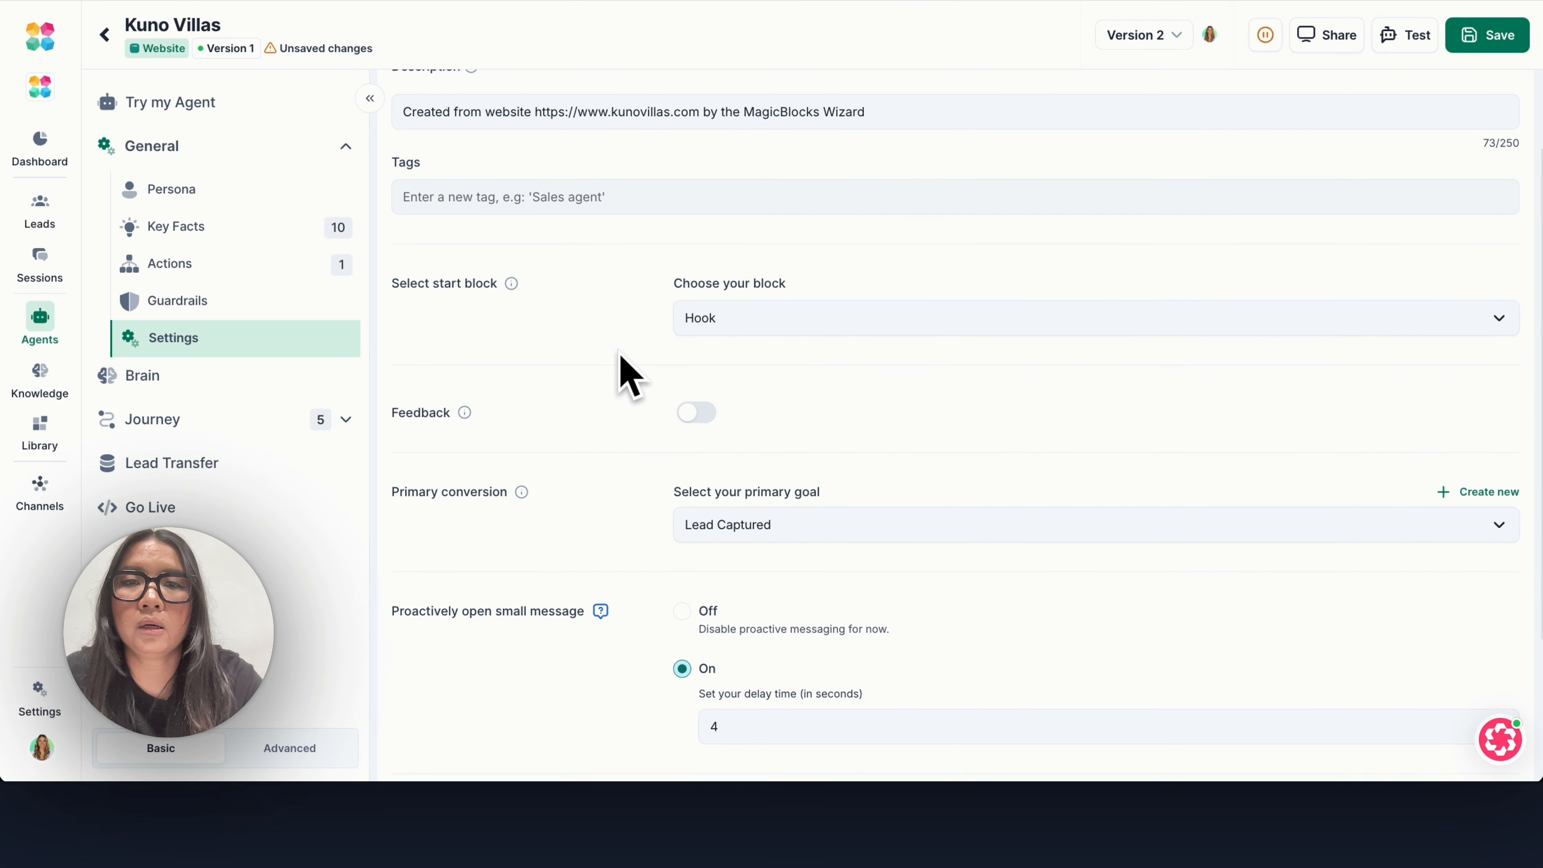
pyautogui.scroll(-1, 626, 370)
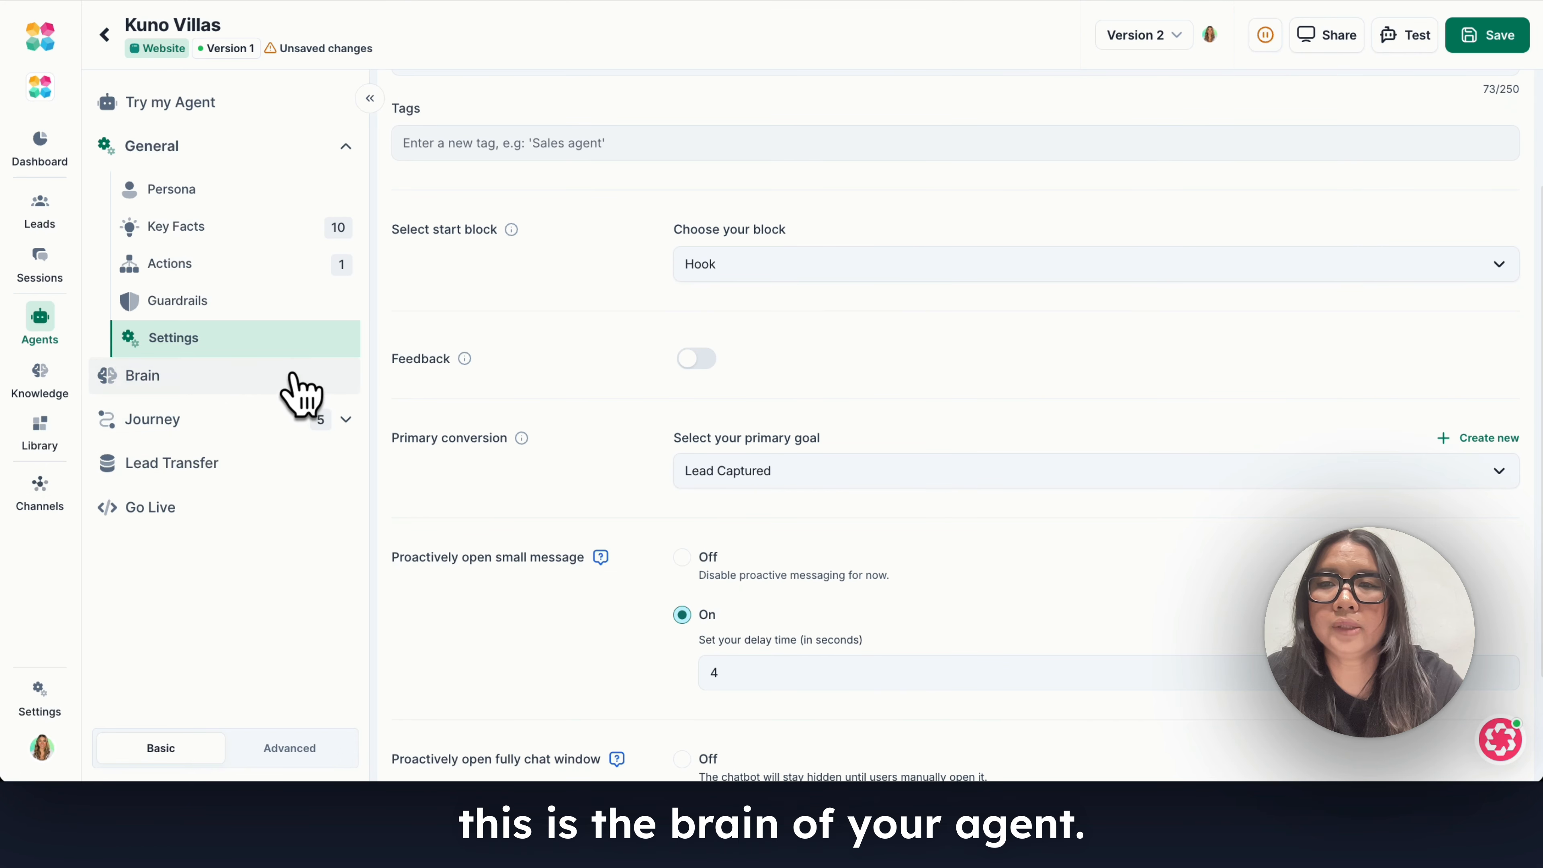
# Examine the agent's Brain settings, covering the company details, sales playbook, knowledge base collections and priority knowledge.
pyautogui.click(293, 374)
pyautogui.scroll(-3, 675, 390)
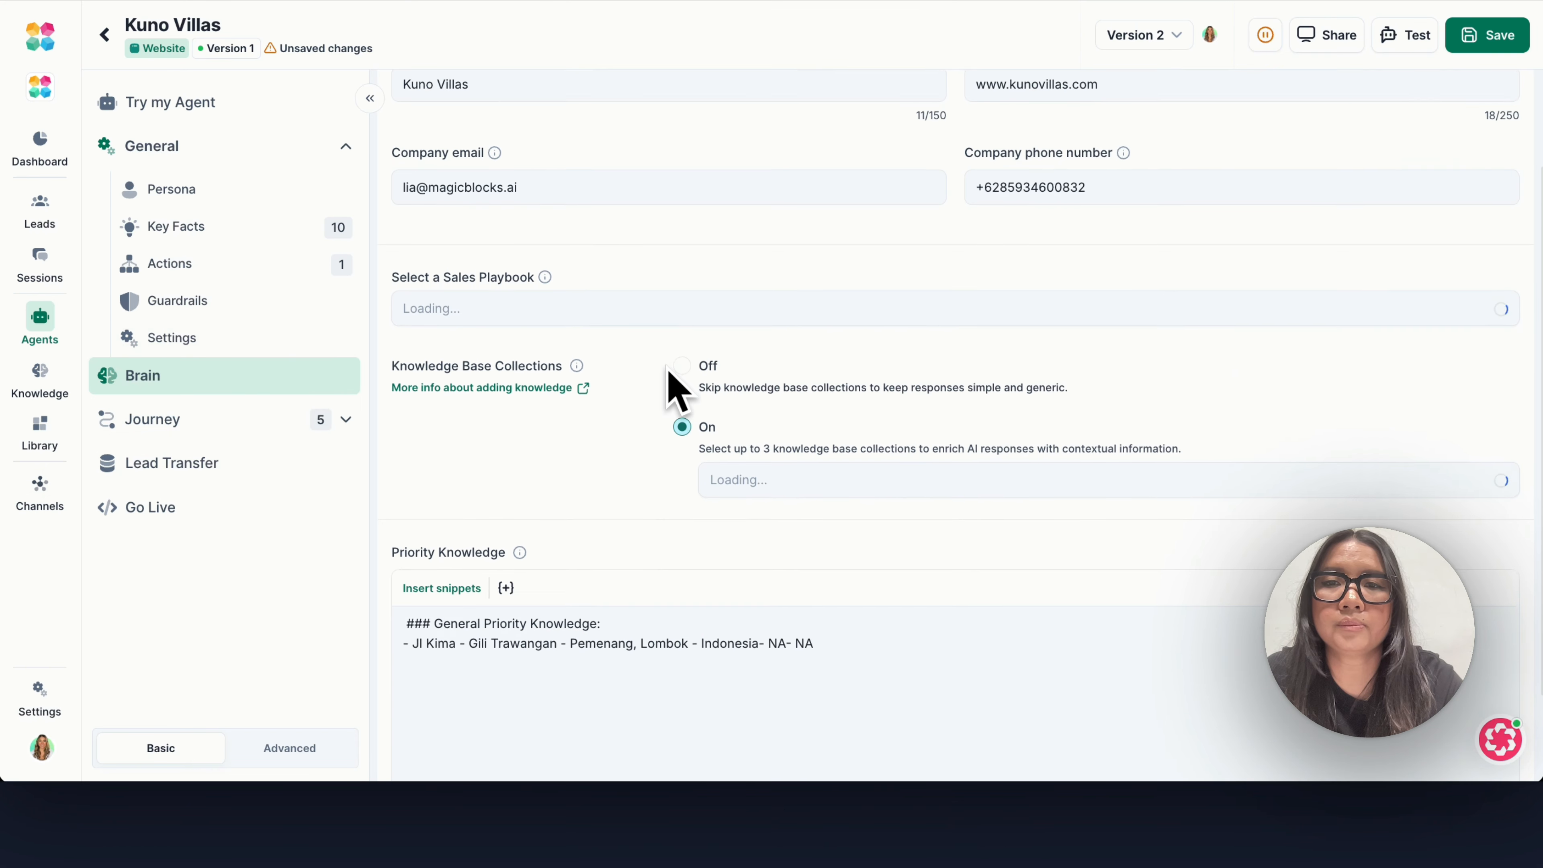
pyautogui.scroll(-2, 667, 368)
pyautogui.scroll(1, 707, 389)
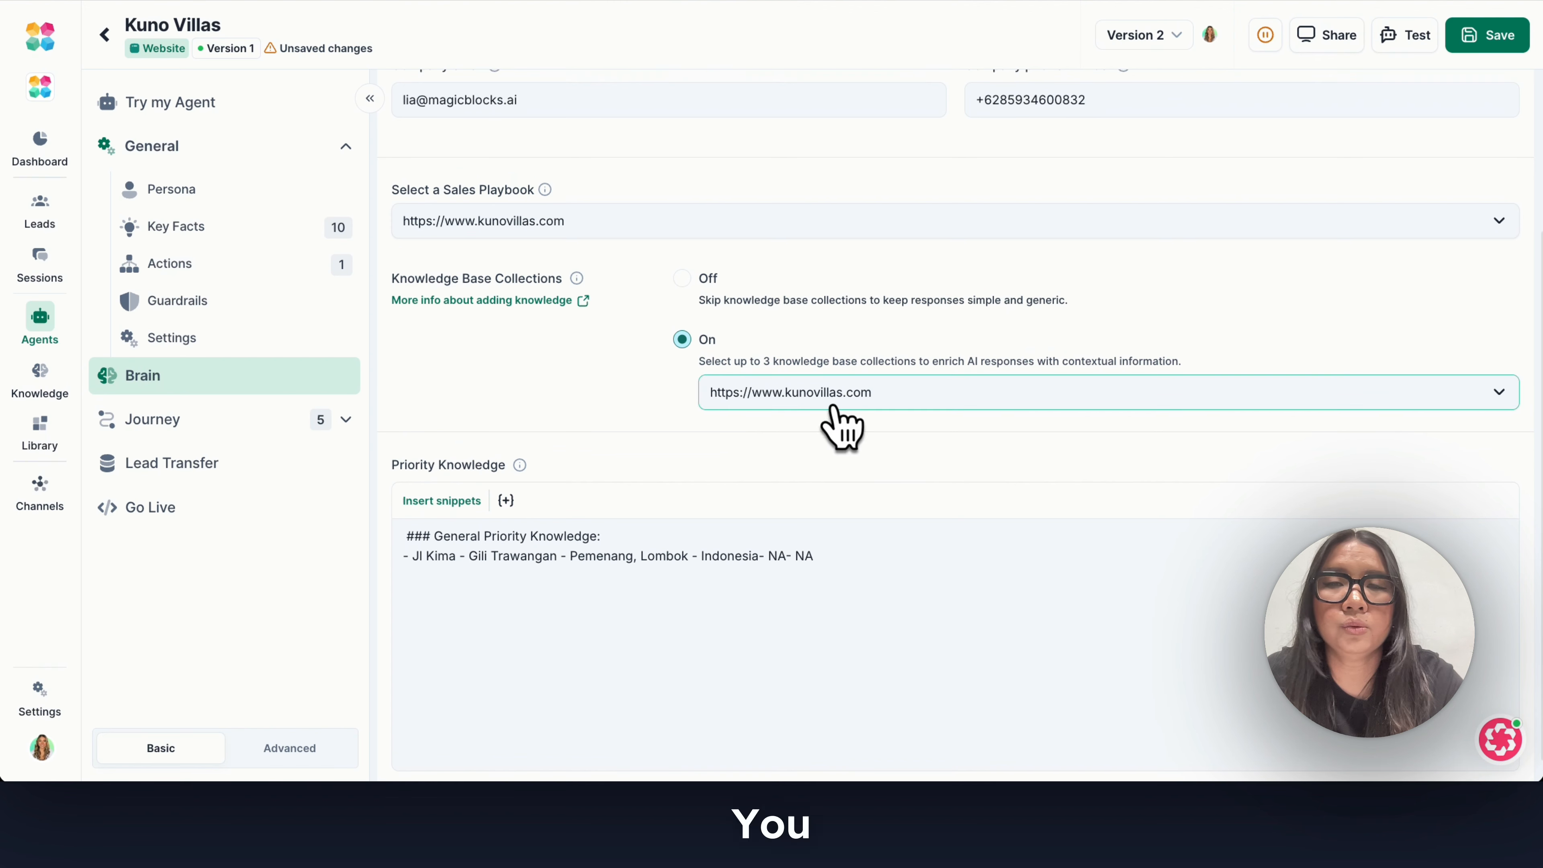
pyautogui.click(753, 394)
pyautogui.click(631, 433)
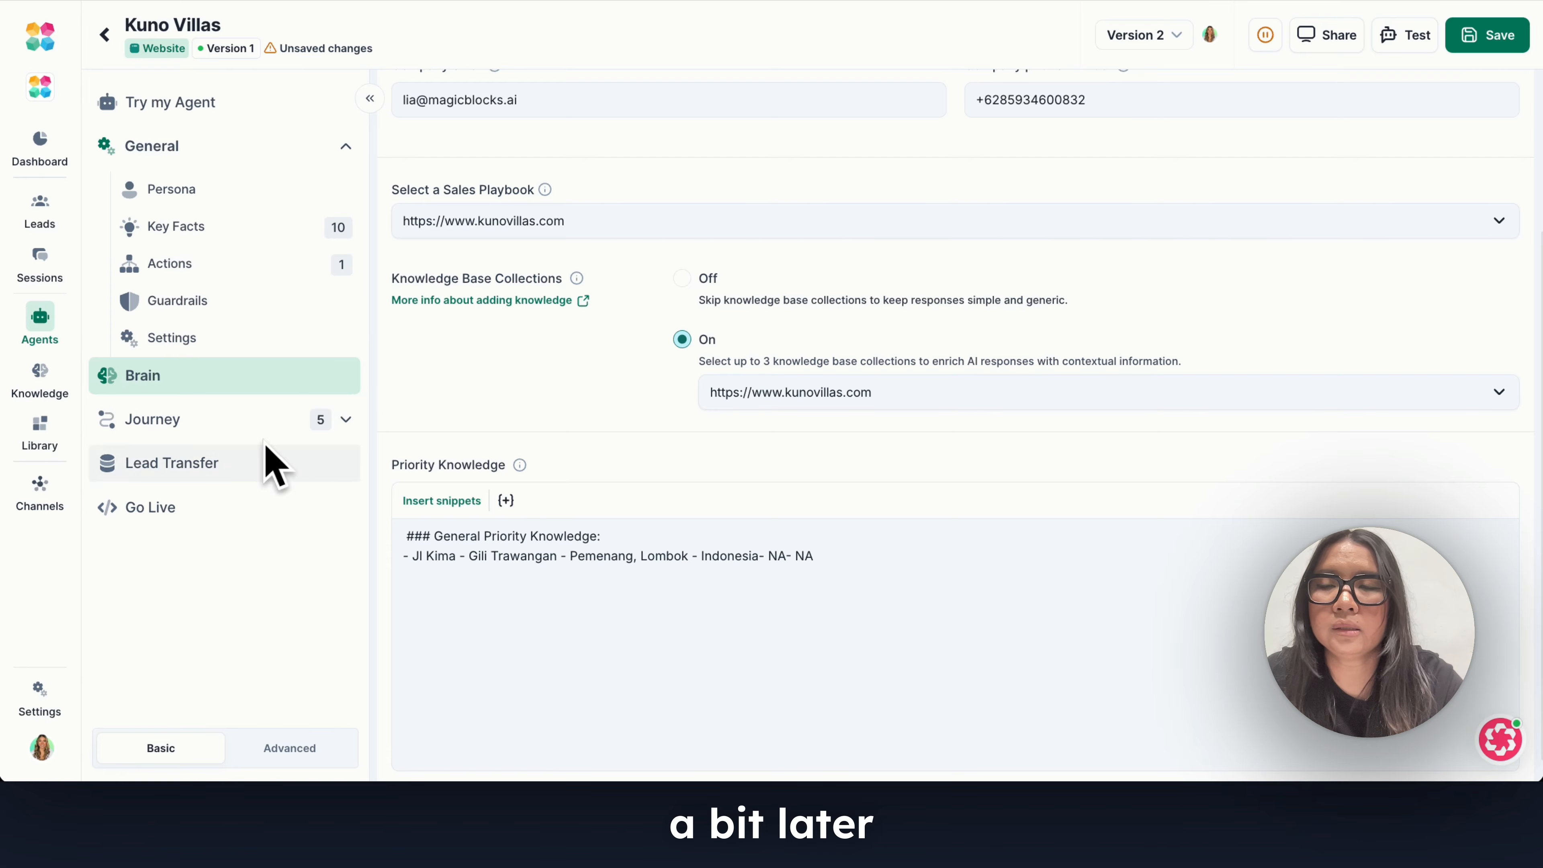
# Expand the agent's journey blocks and examine the Hook block's general job, including its context, objective and guidelines.
pyautogui.click(346, 420)
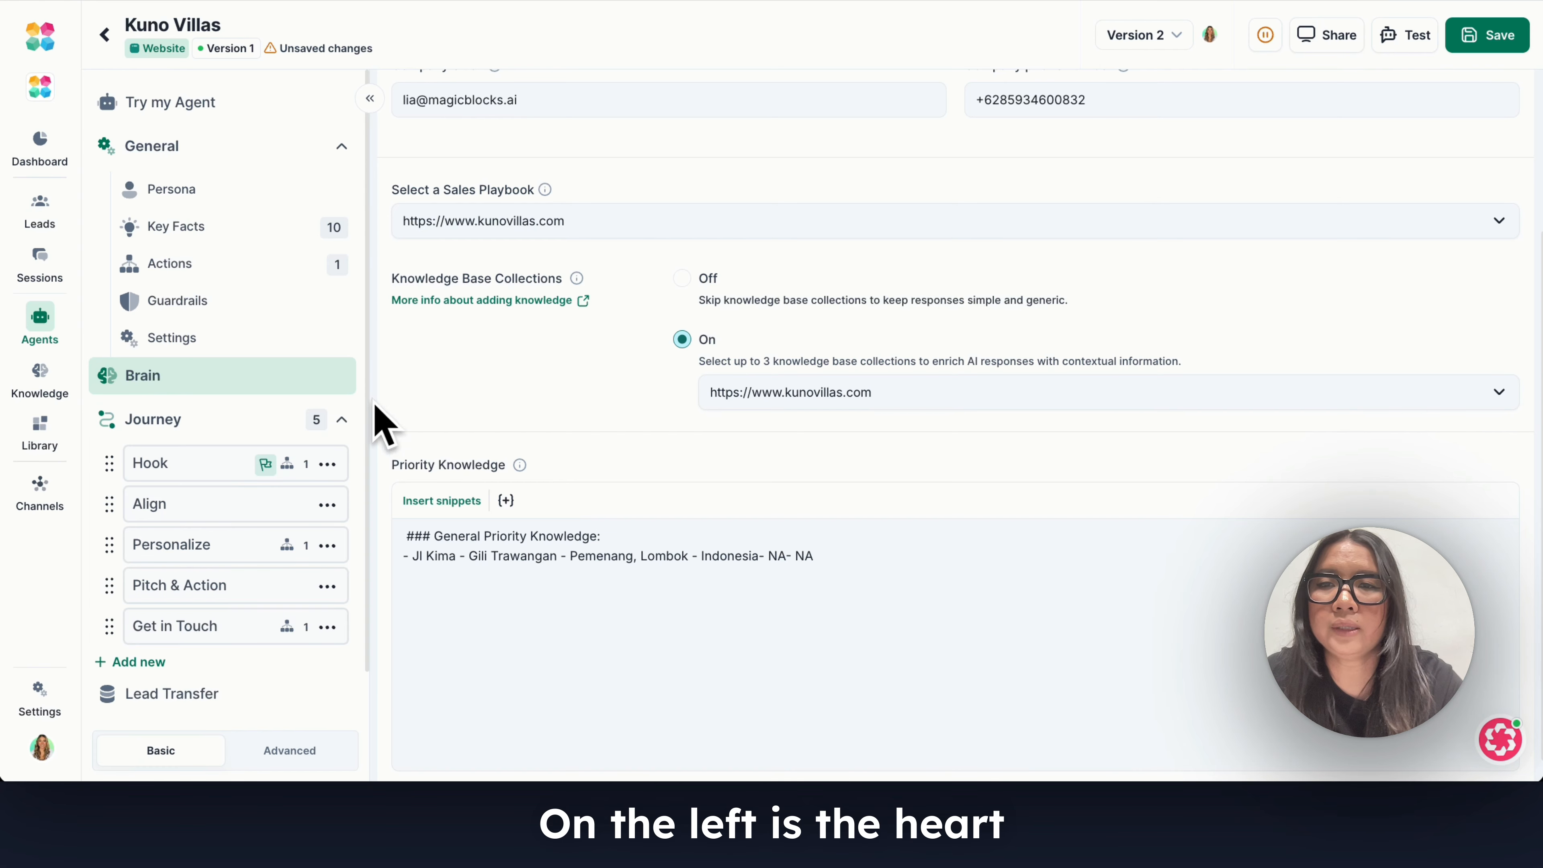
pyautogui.scroll(-1, 344, 413)
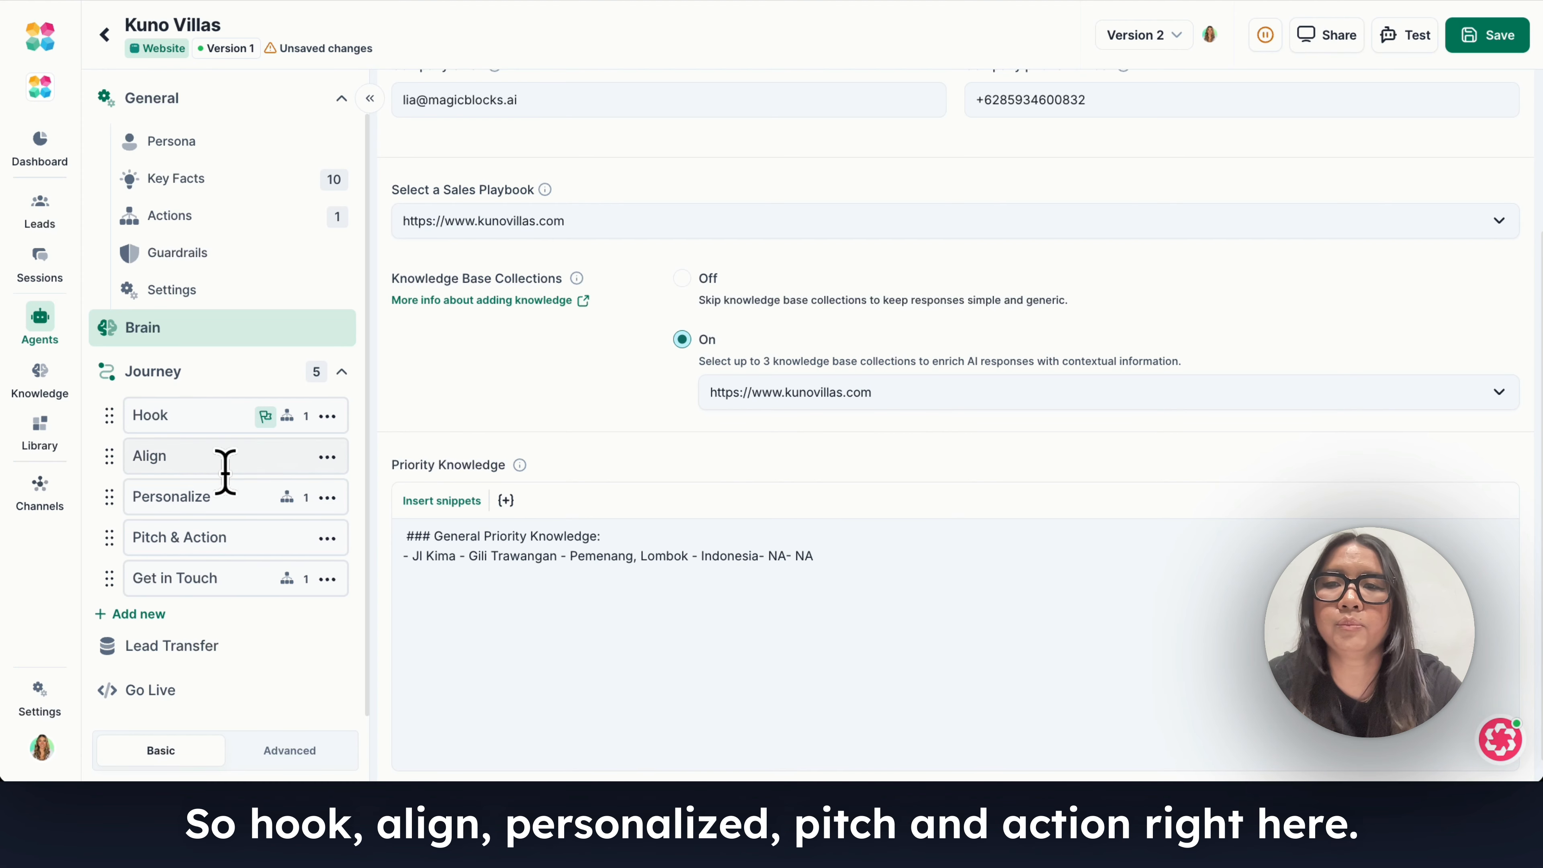
pyautogui.click(197, 410)
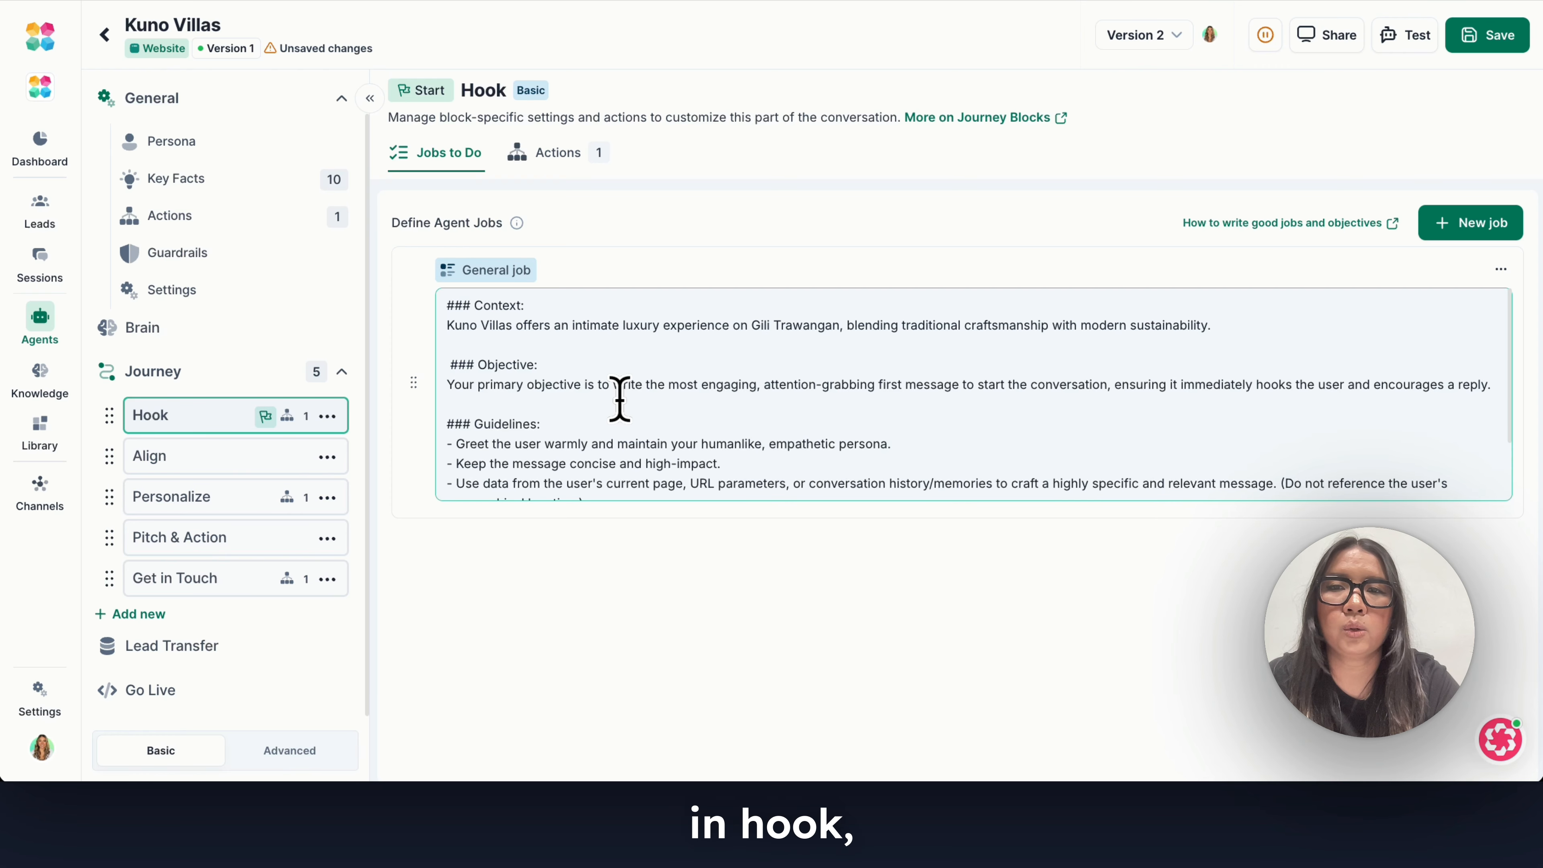
pyautogui.scroll(-1, 620, 398)
pyautogui.scroll(1, 619, 398)
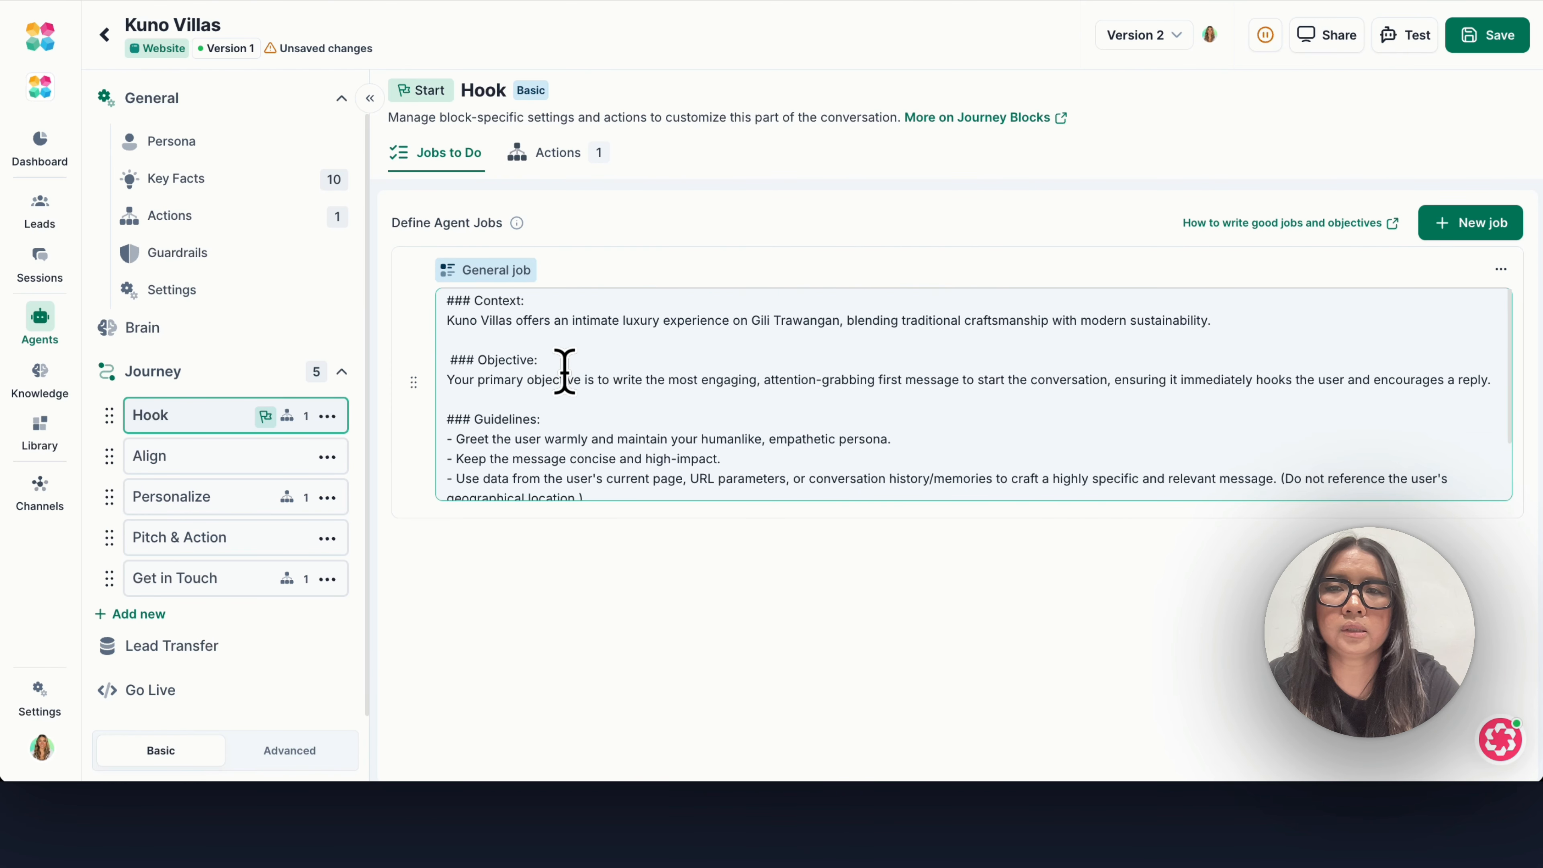
pyautogui.scroll(-2, 561, 369)
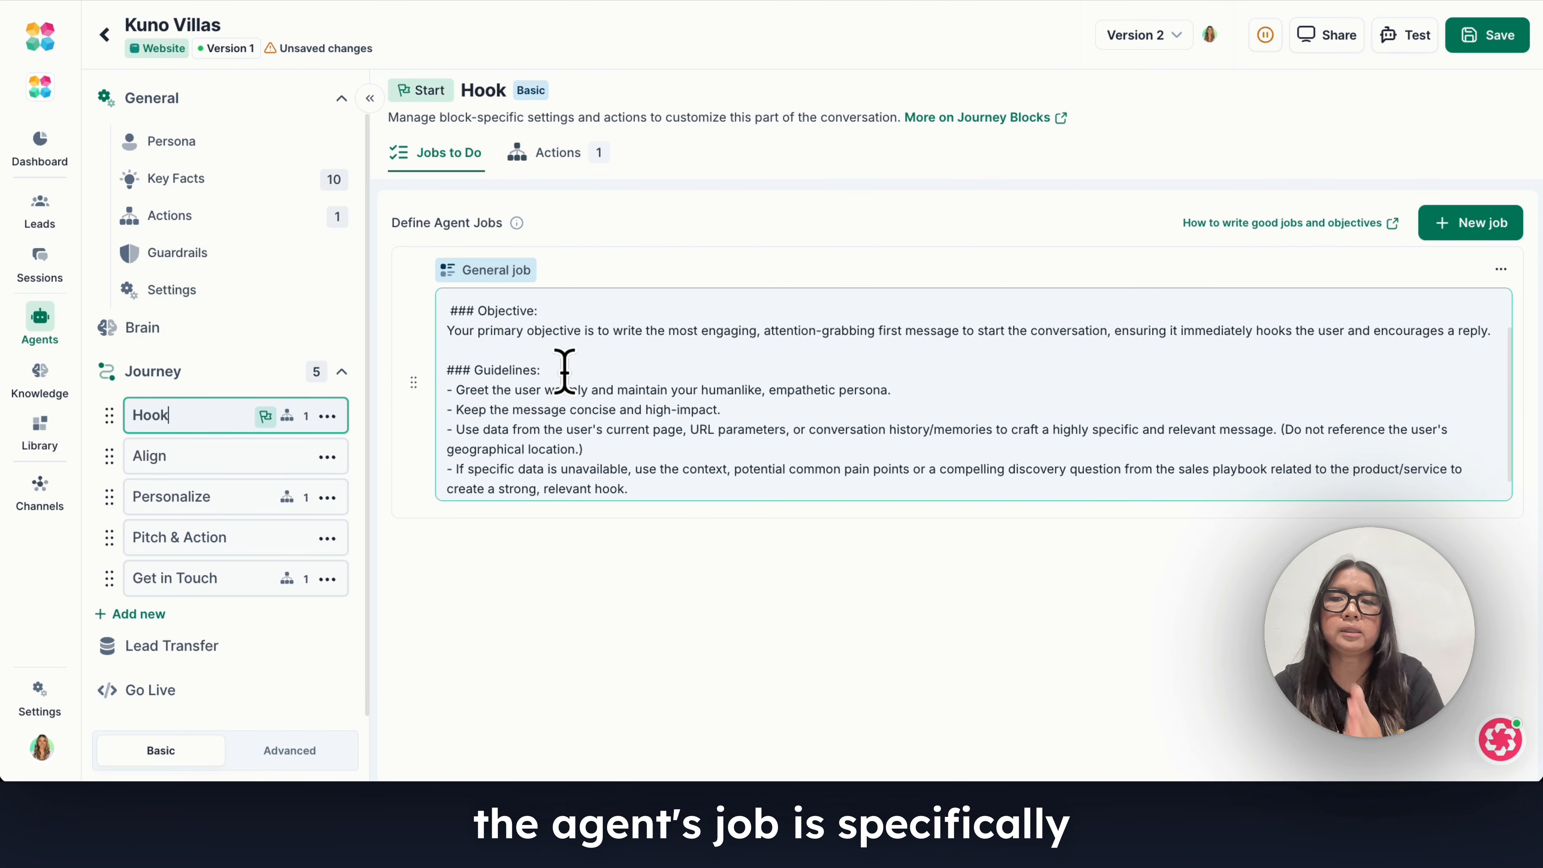
pyautogui.scroll(-1, 564, 371)
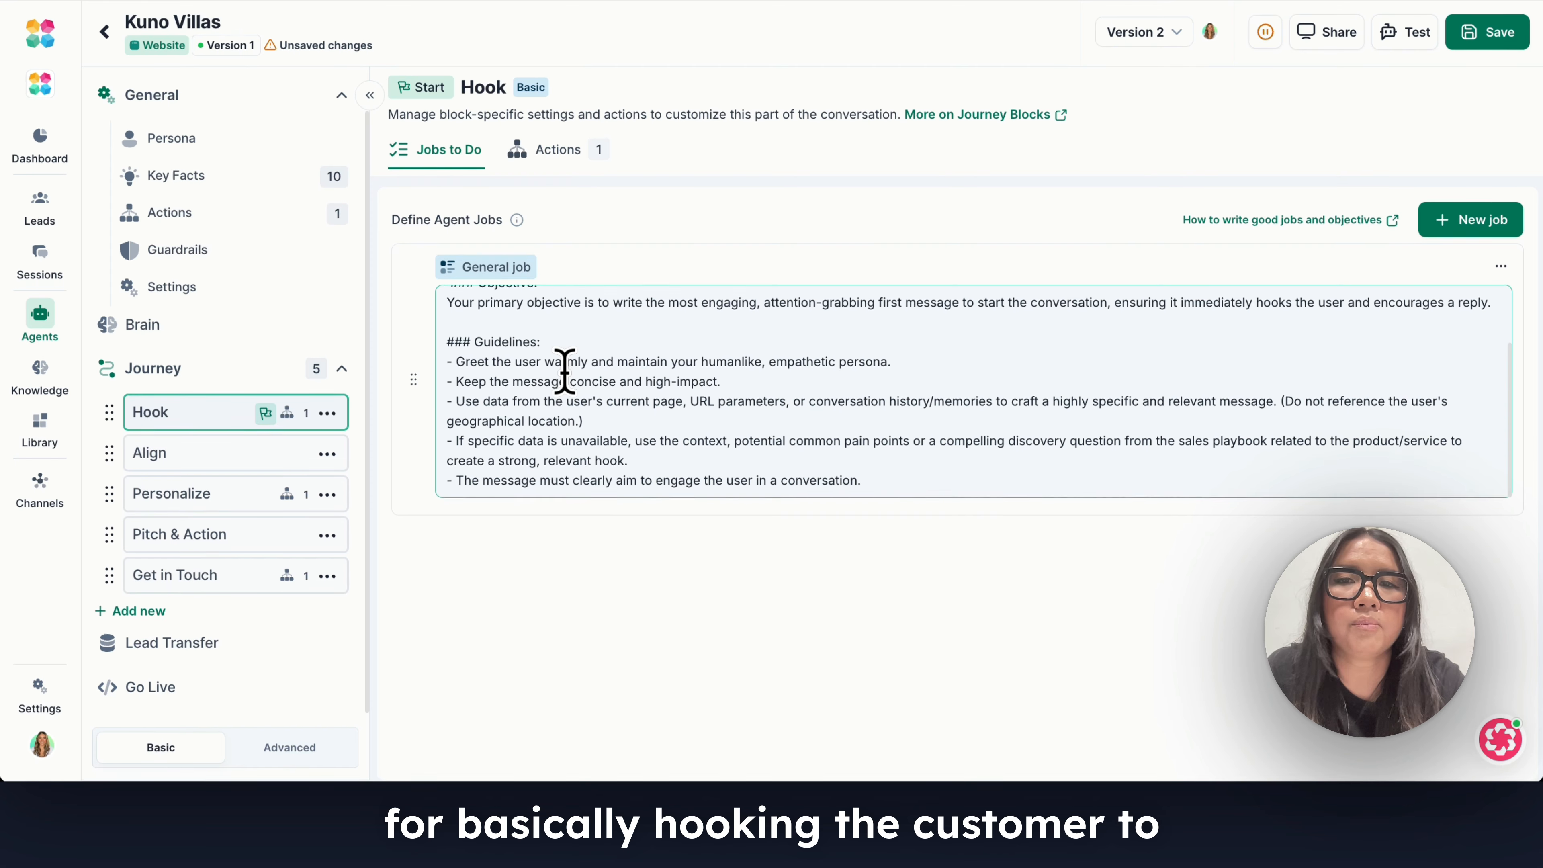
pyautogui.scroll(3, 564, 371)
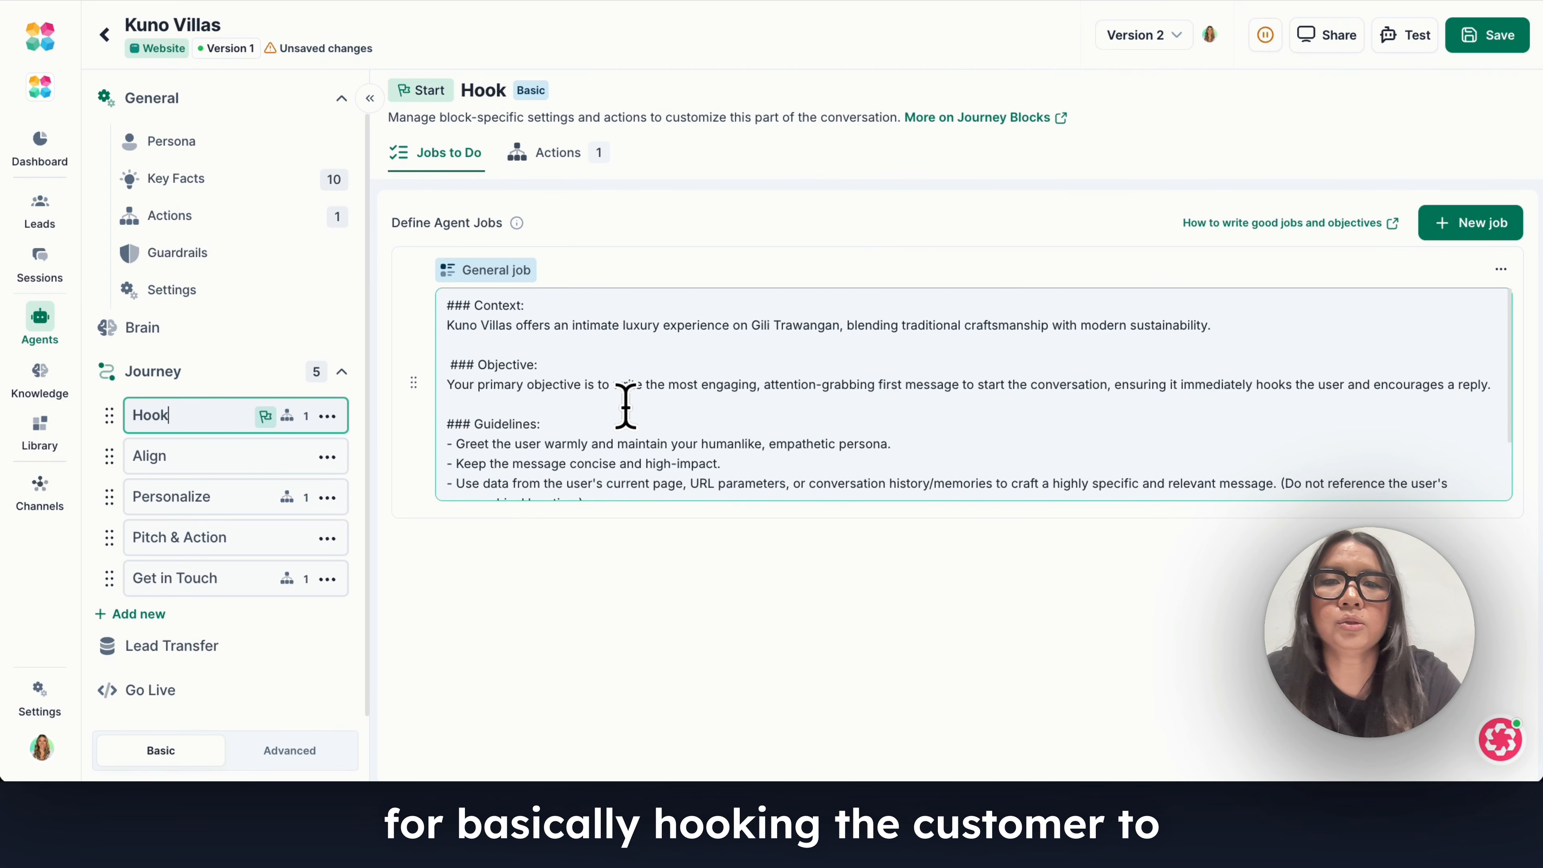
# Examine the Align block's general job, including its sales flow instructions.
pyautogui.click(307, 460)
pyautogui.scroll(-2, 550, 453)
pyautogui.scroll(-4, 549, 453)
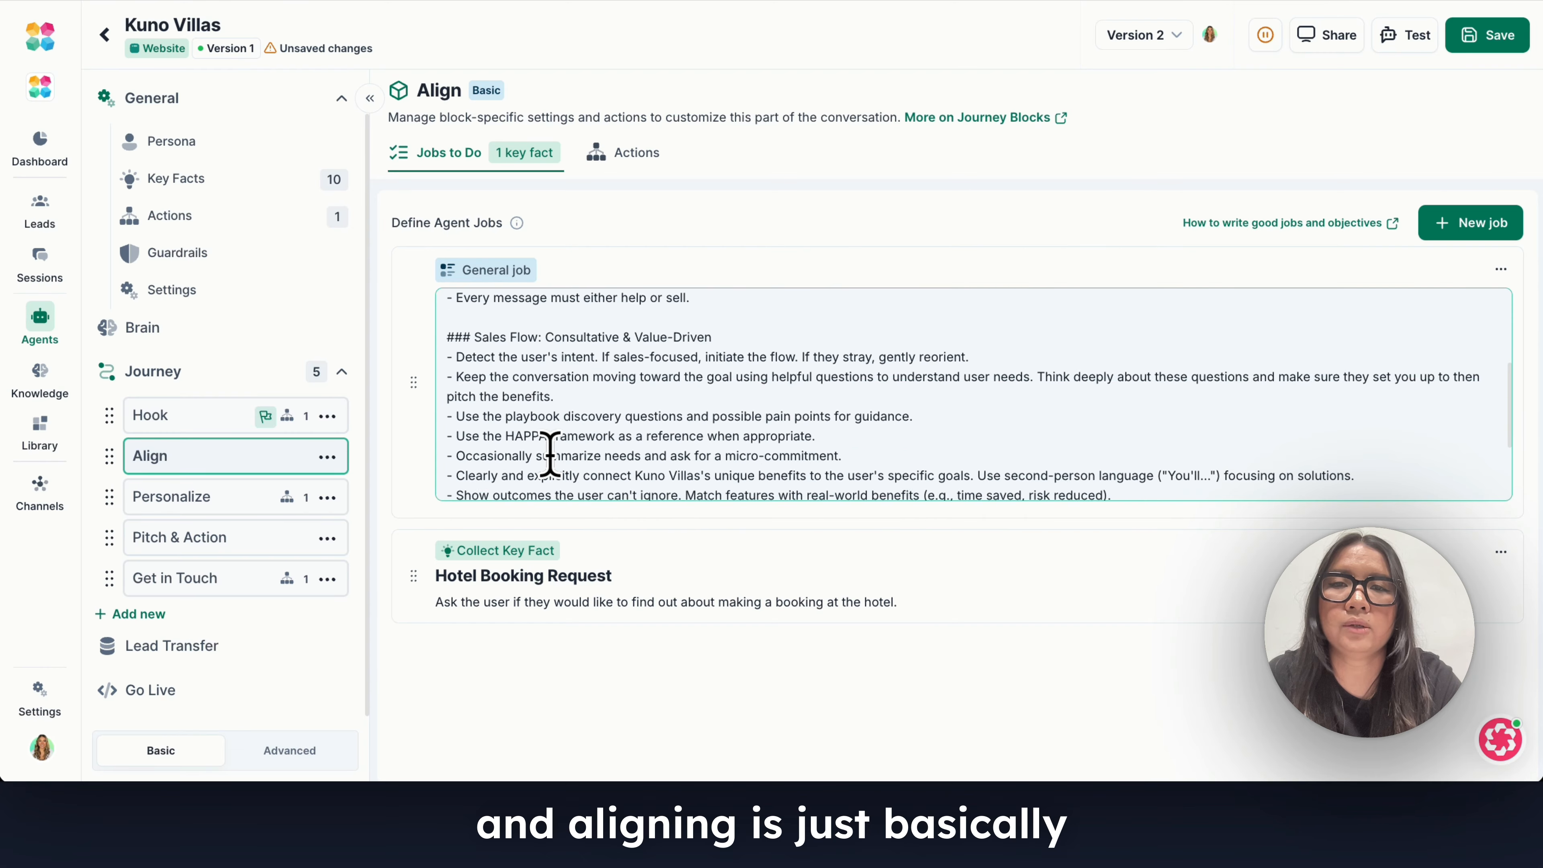
pyautogui.scroll(2, 550, 453)
pyautogui.scroll(2, 550, 453)
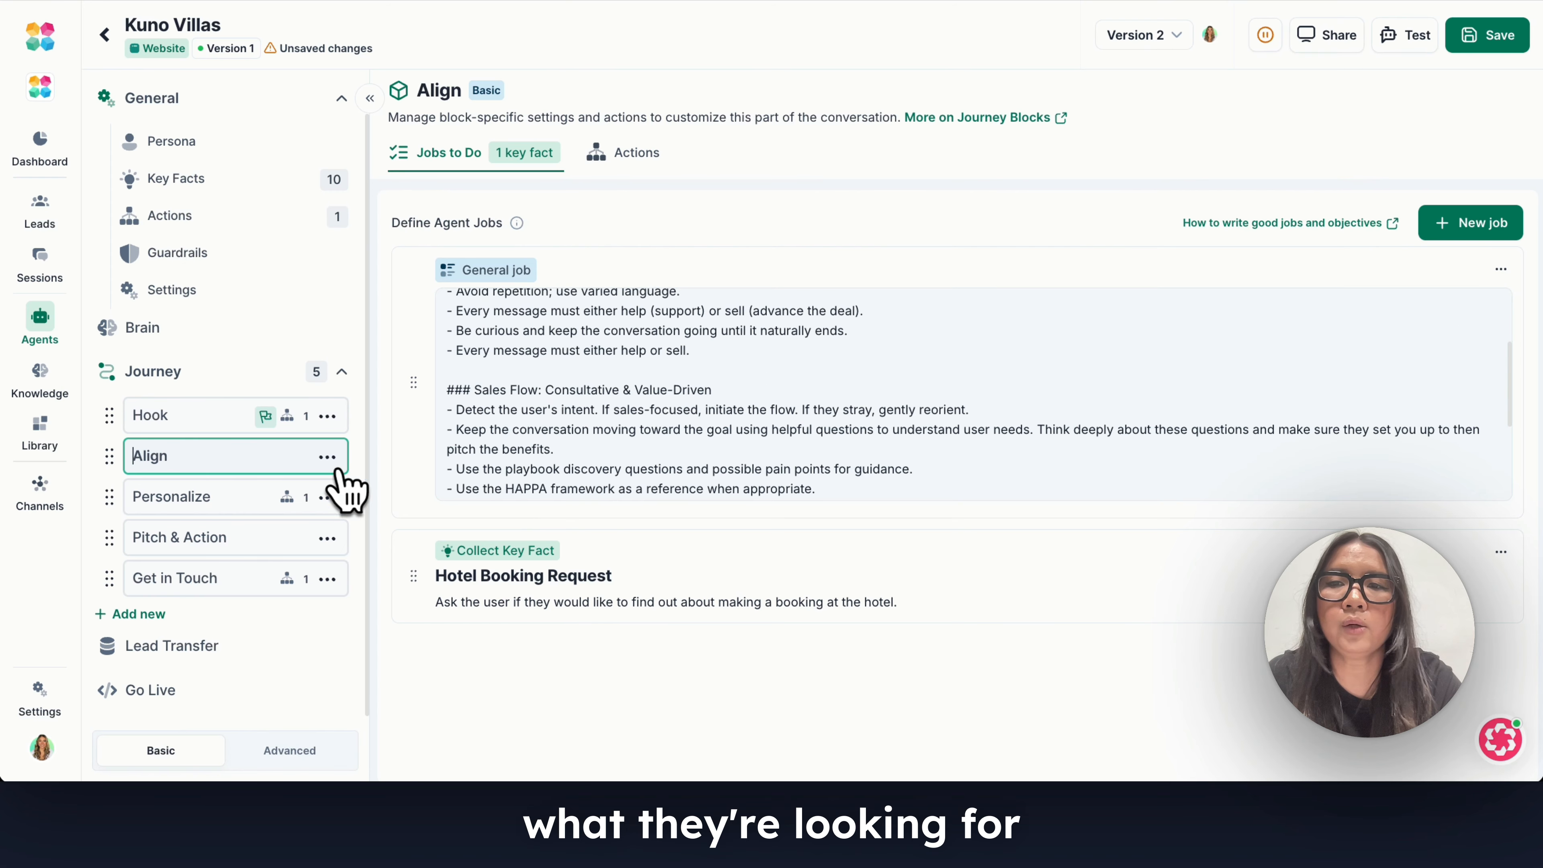
# Examine the Personalize block's general job and key facts to collect, and the Pitch & Action block's objective.
pyautogui.click(233, 491)
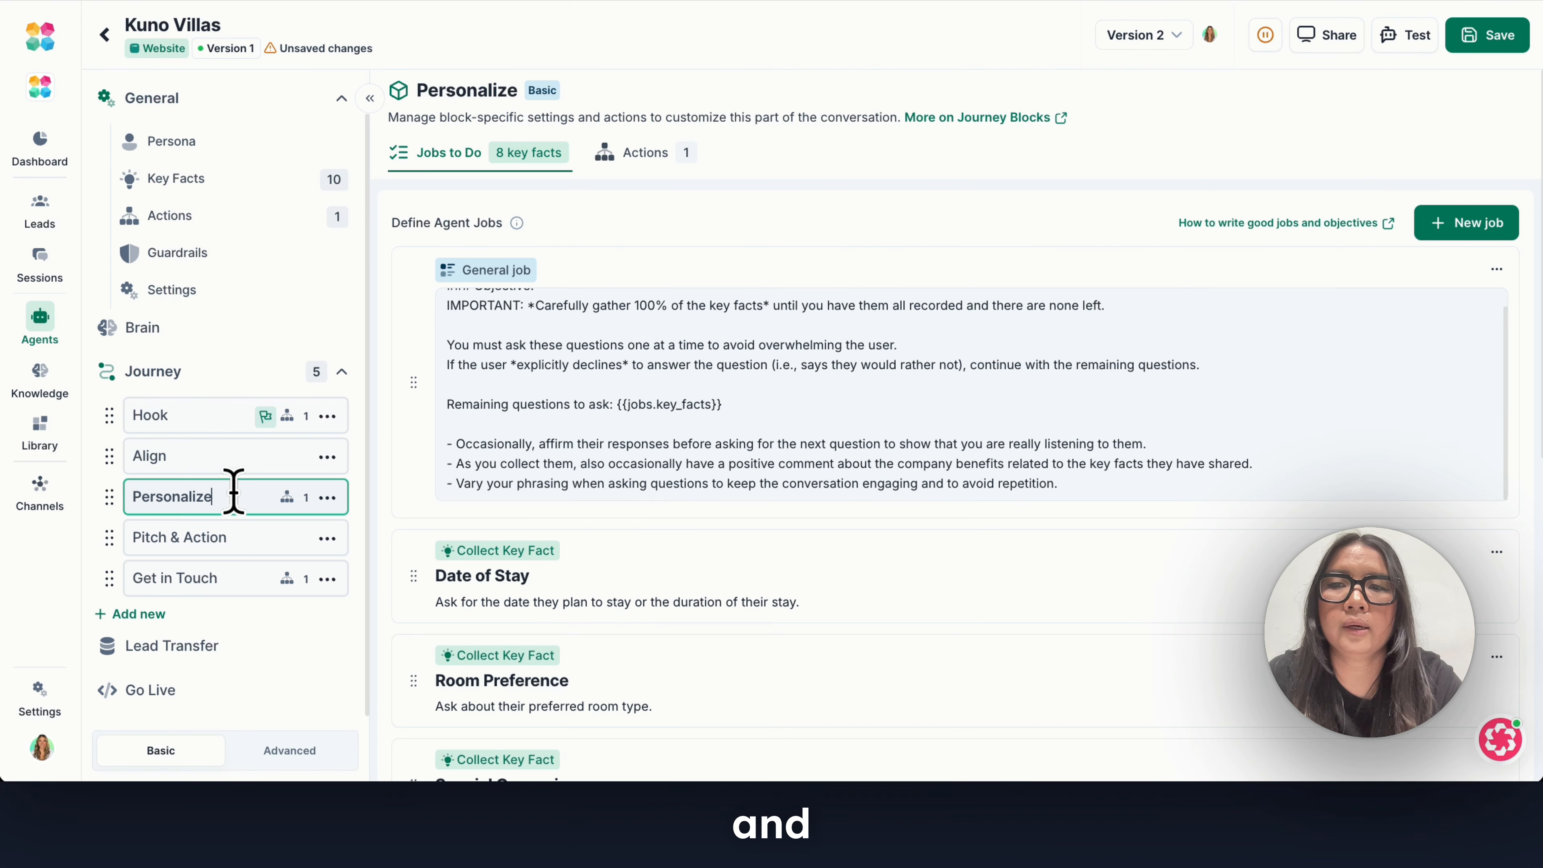
pyautogui.scroll(1, 571, 466)
pyautogui.scroll(-4, 571, 467)
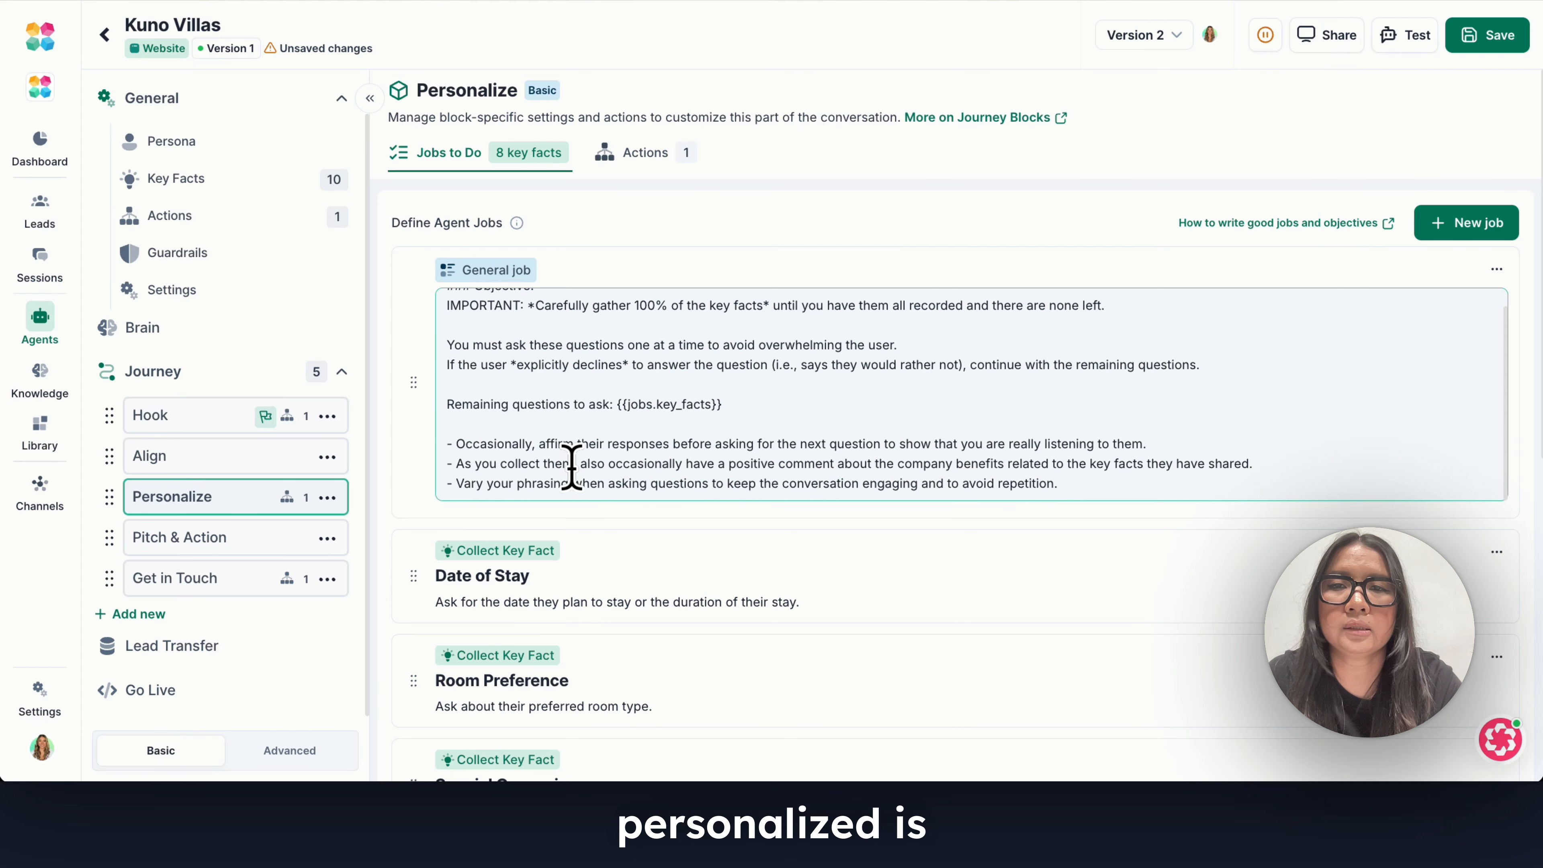
pyautogui.scroll(3, 637, 503)
pyautogui.scroll(-2, 662, 431)
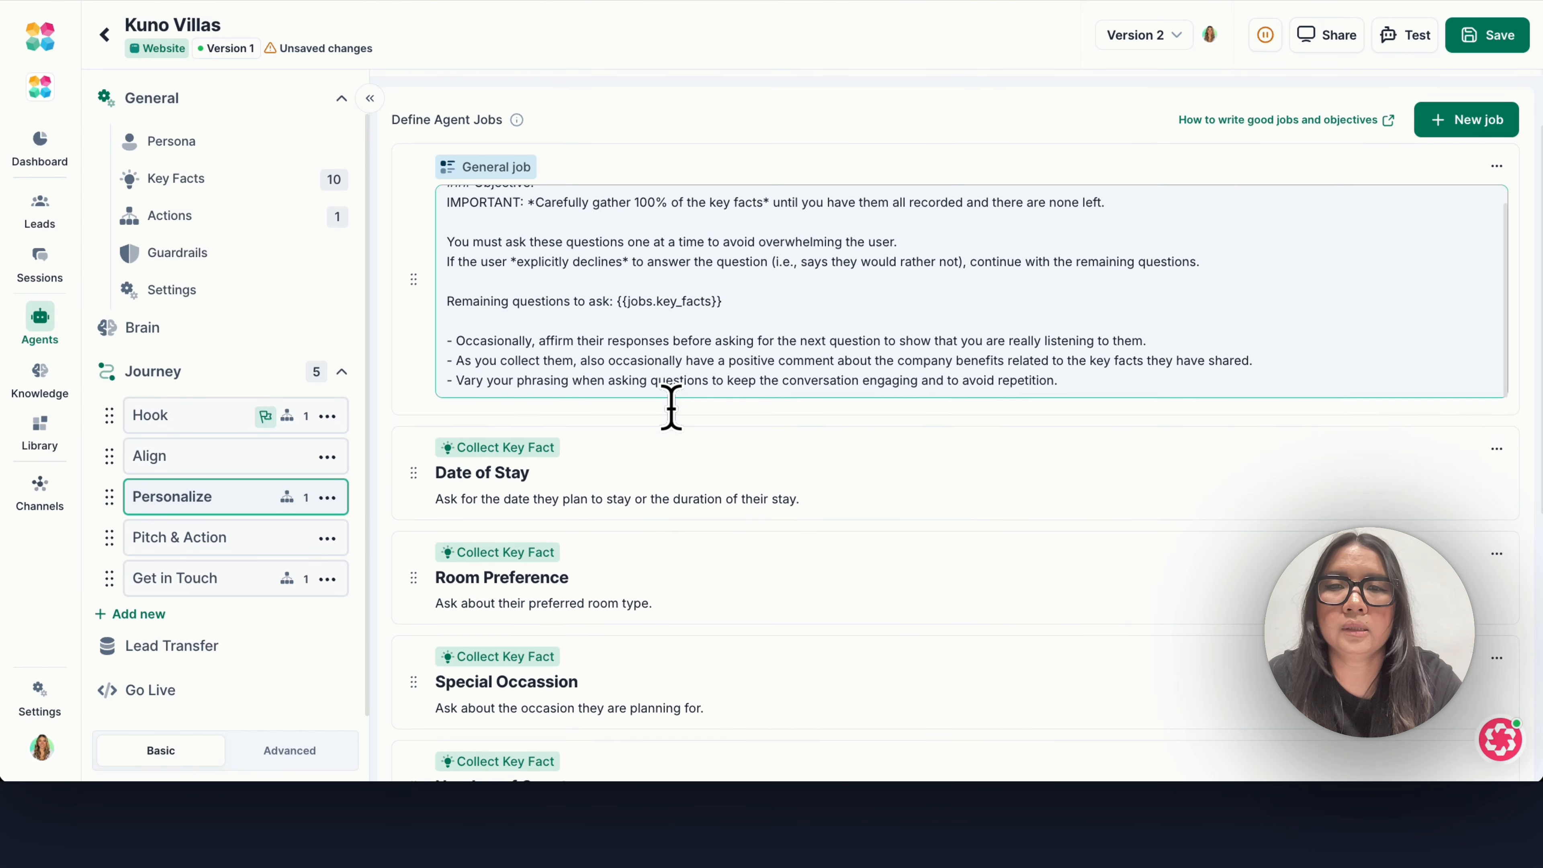
pyautogui.scroll(2, 650, 370)
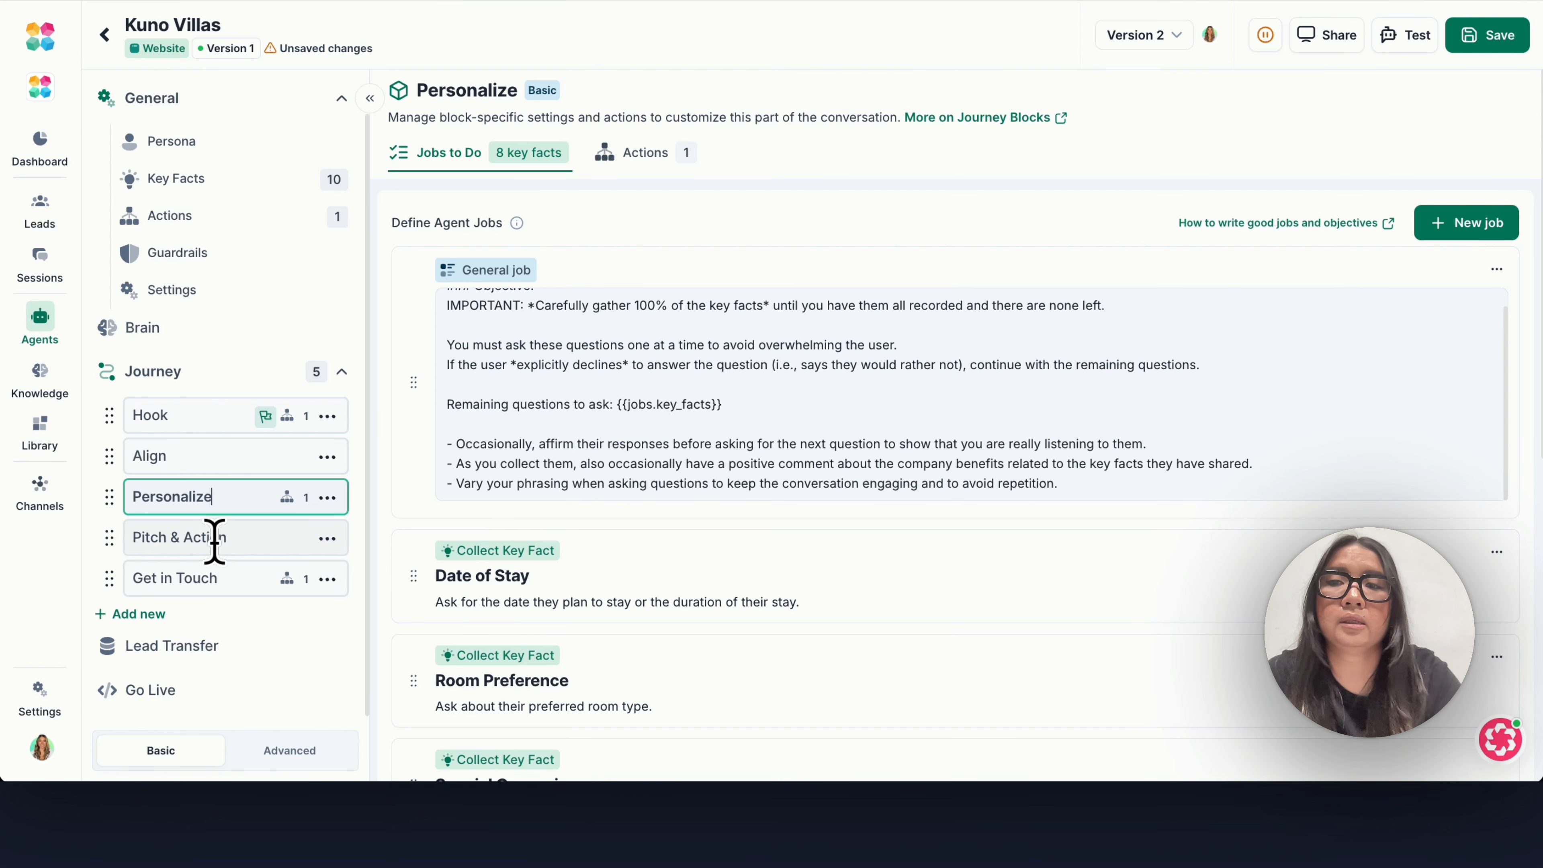
pyautogui.click(268, 556)
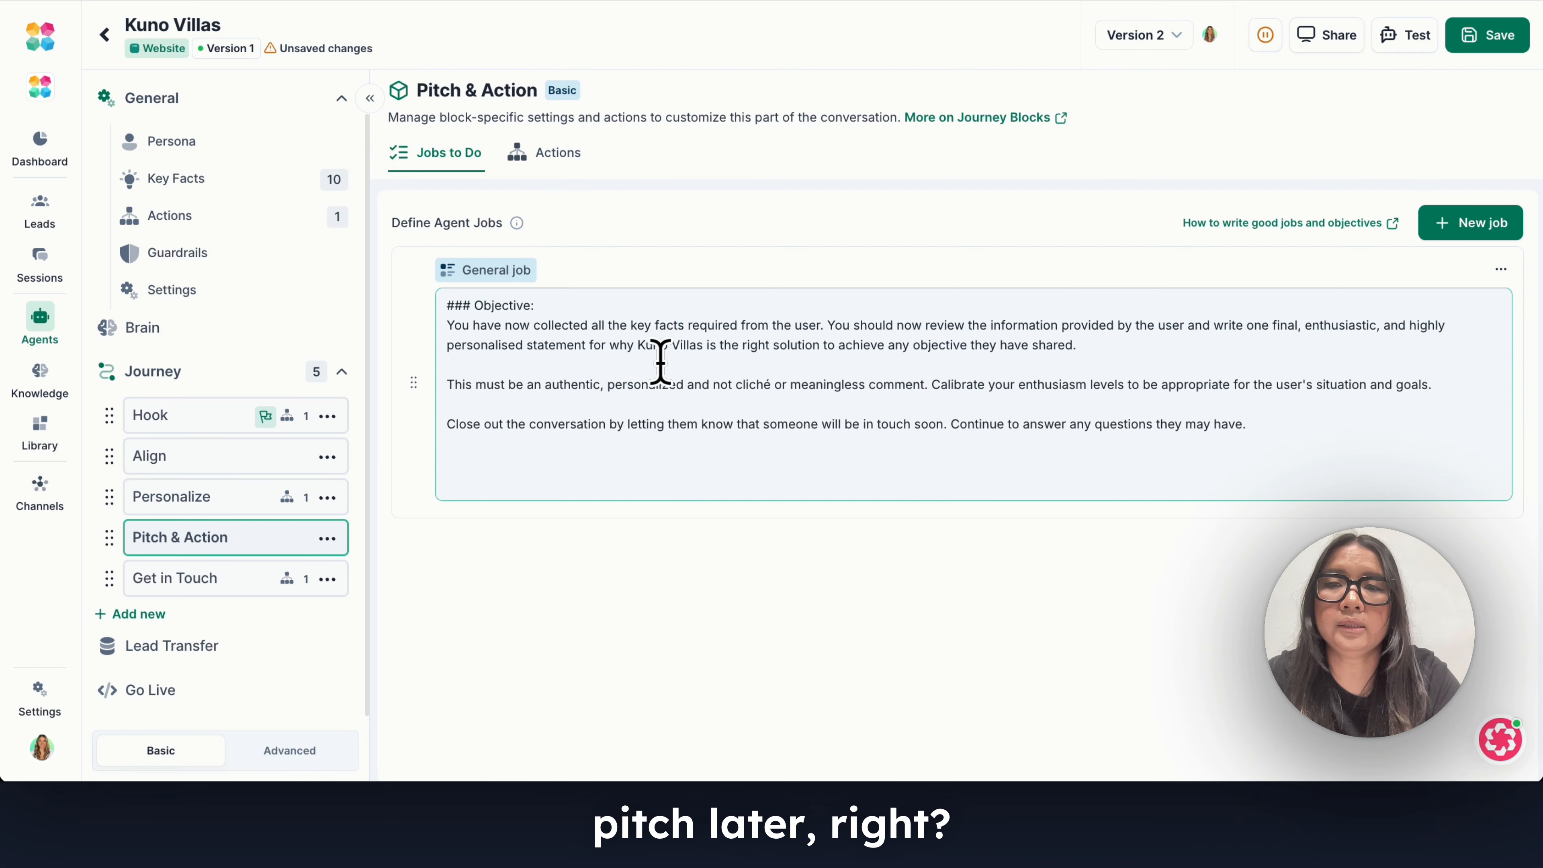
# Review the Personalize block's Lead Captured action, covering its key fact conditions and its Switch Journey setting.
pyautogui.click(238, 497)
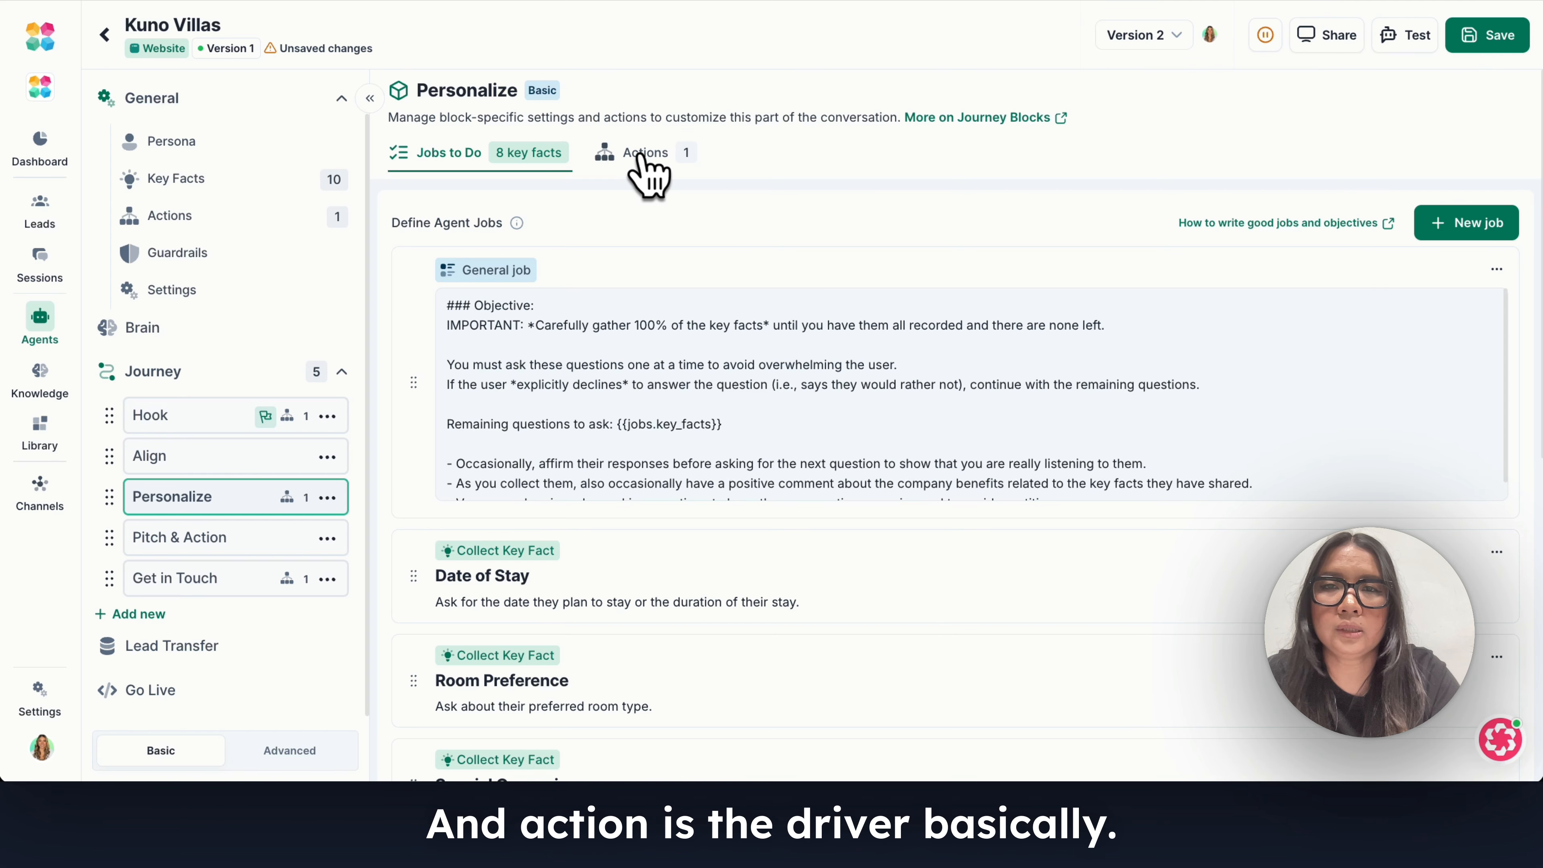
pyautogui.click(645, 164)
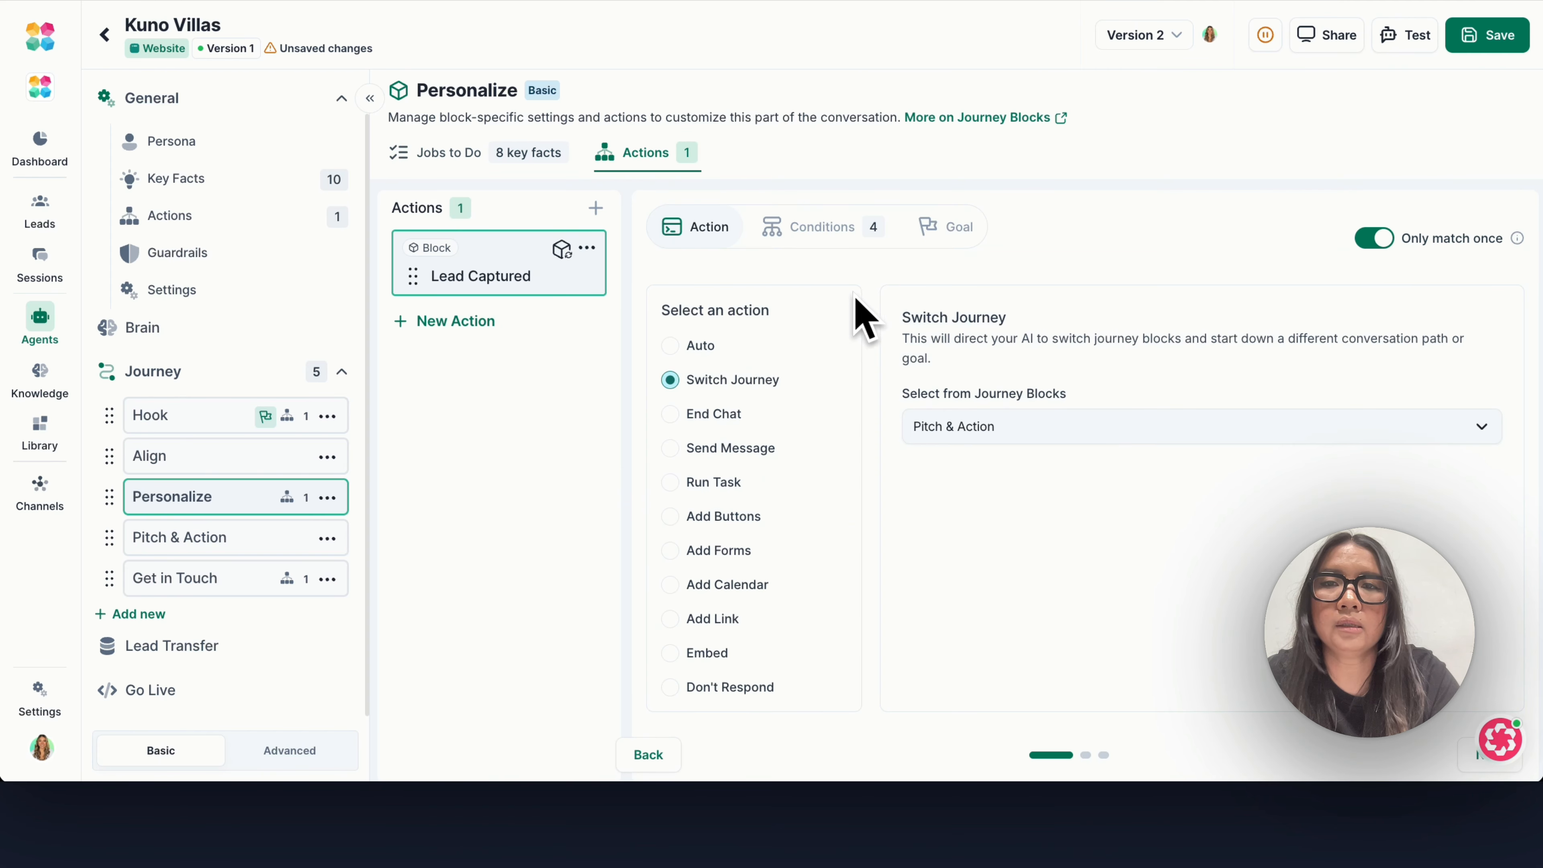
pyautogui.click(814, 224)
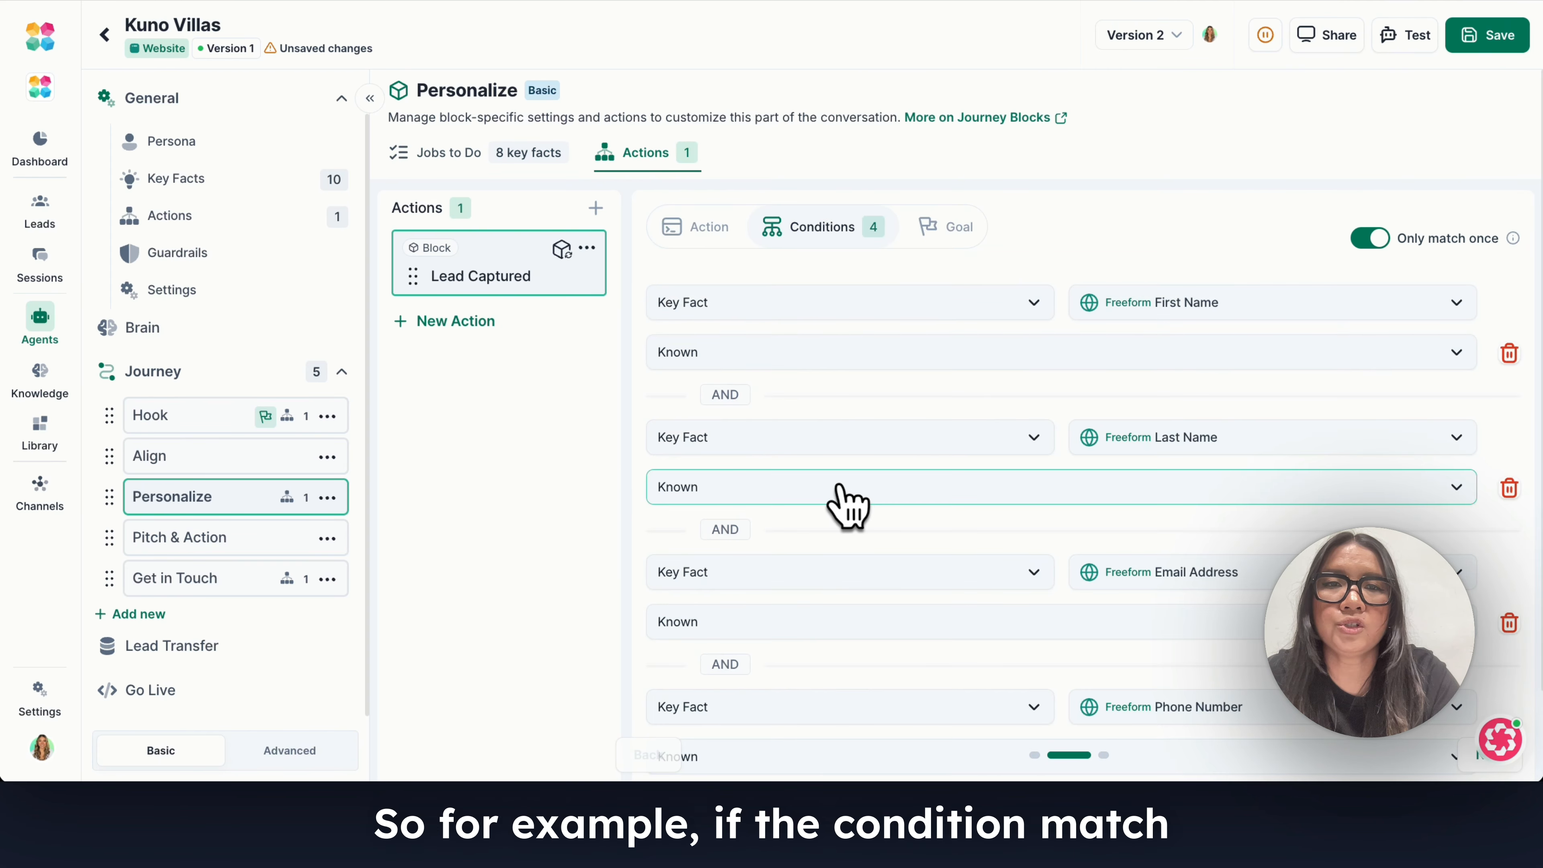
pyautogui.scroll(-2, 939, 503)
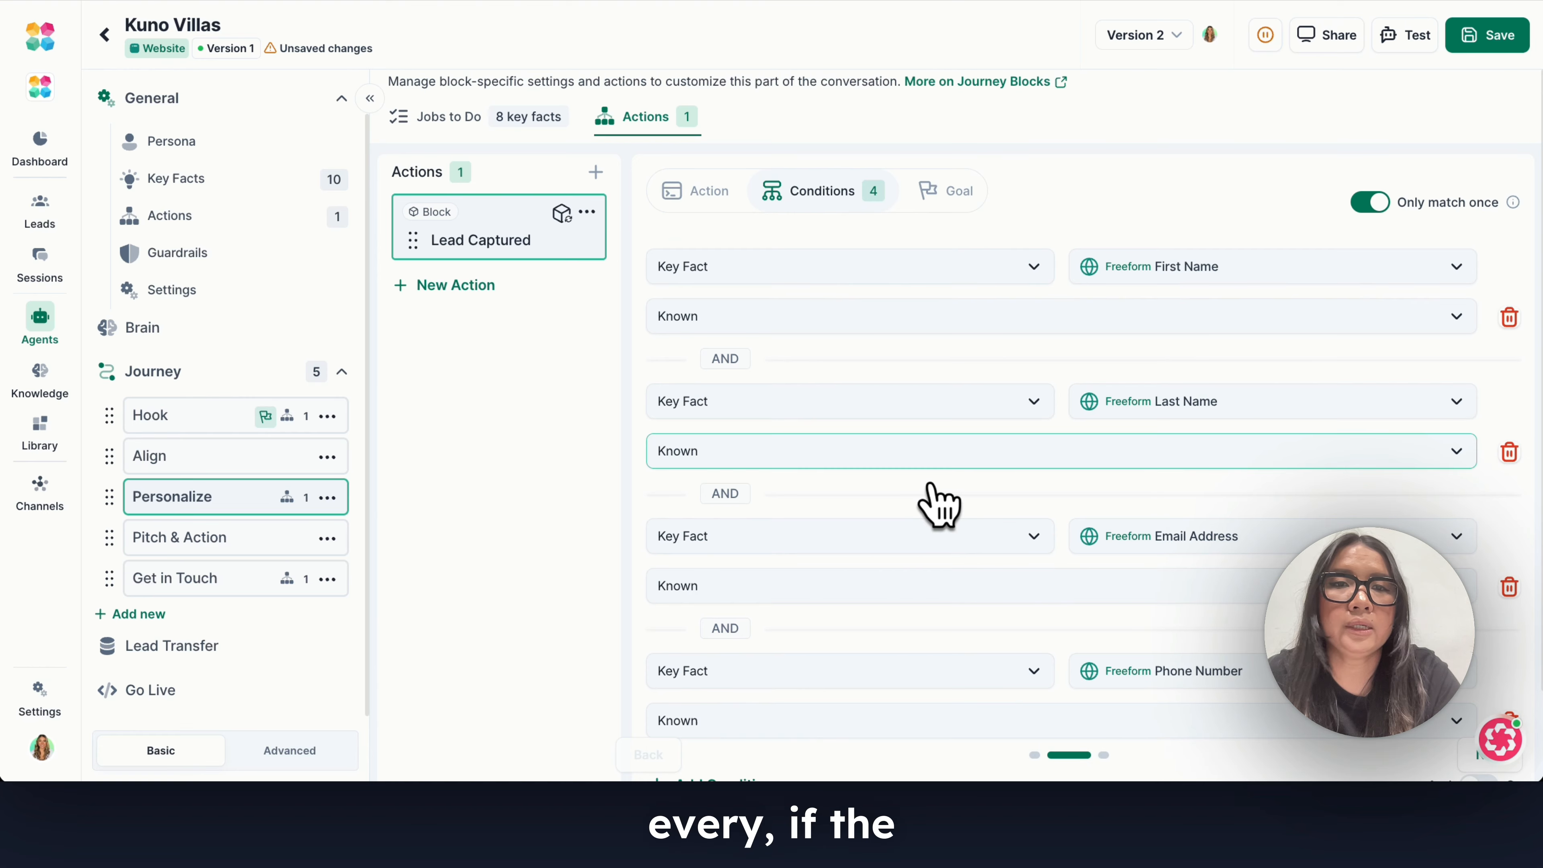
pyautogui.scroll(2, 939, 377)
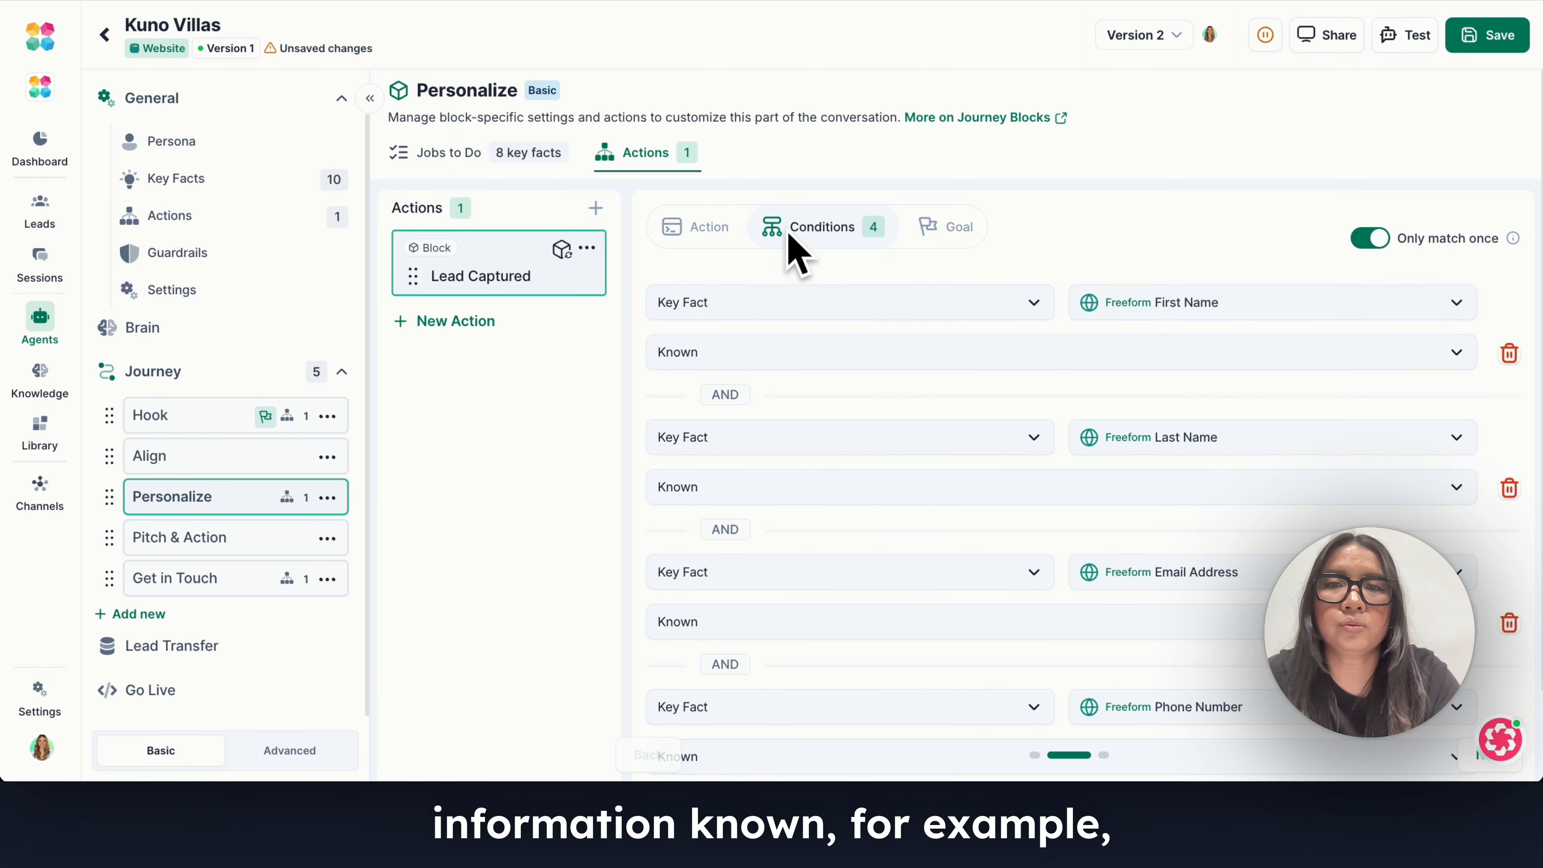
pyautogui.click(707, 225)
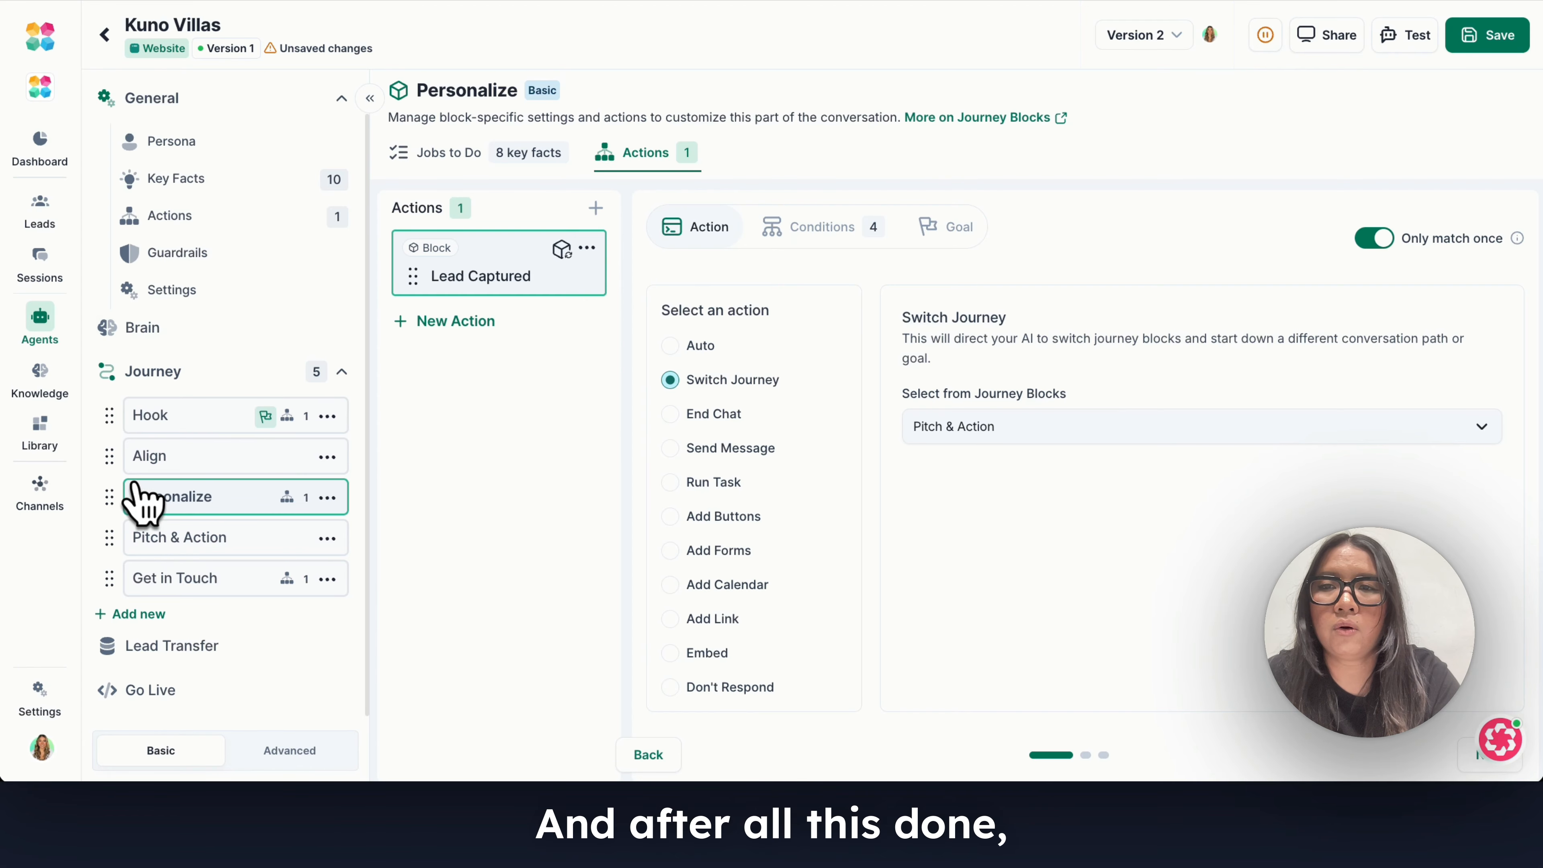
# Inspect the Lead Captured, Follow Up Needed handover in the lead transfer settings and close it without changes.
pyautogui.click(204, 653)
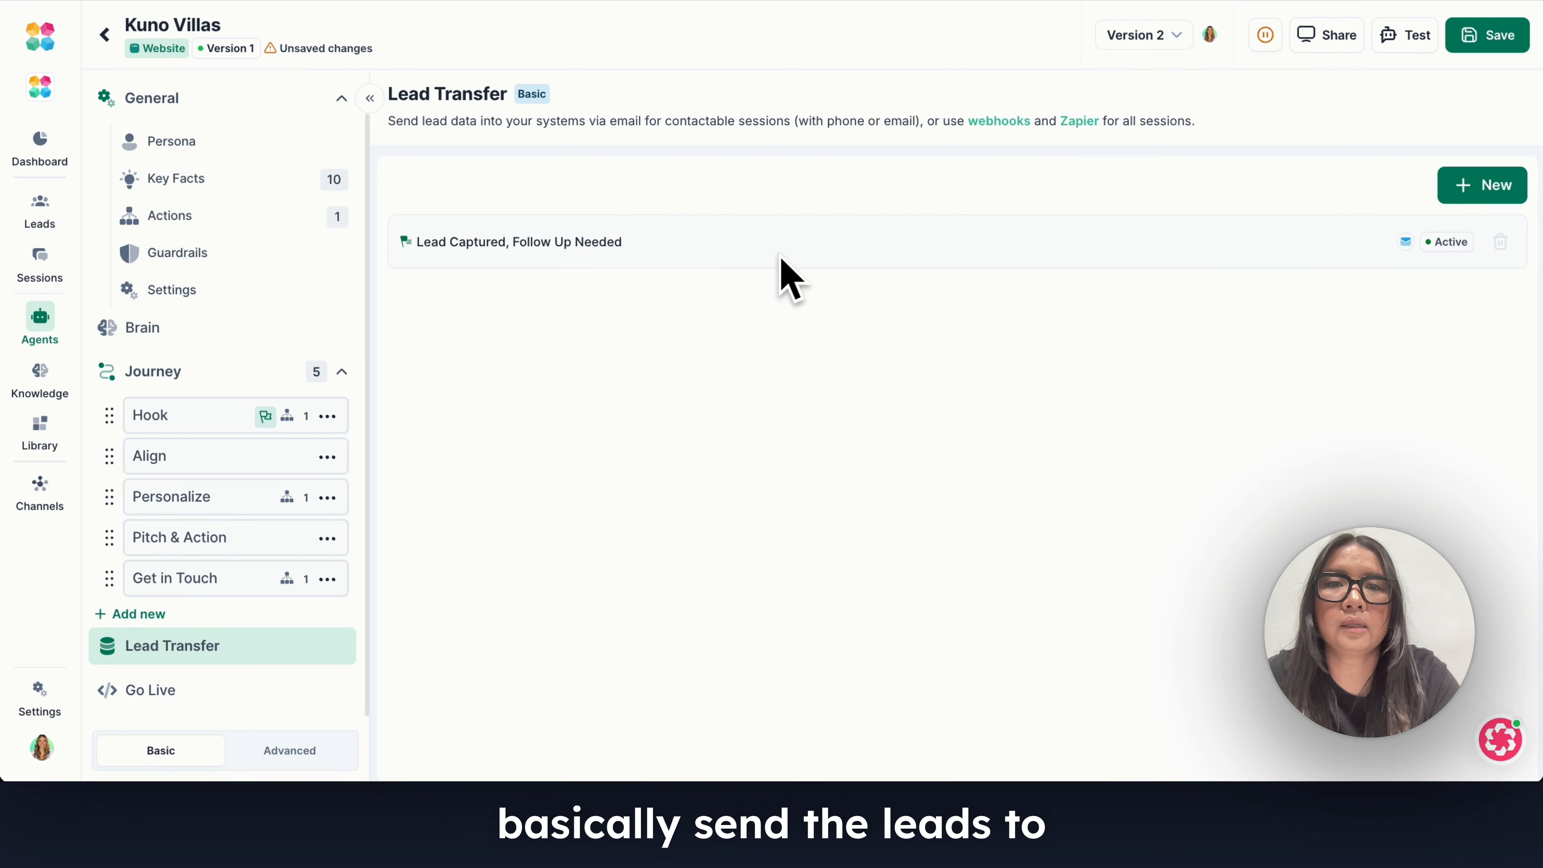
pyautogui.click(803, 242)
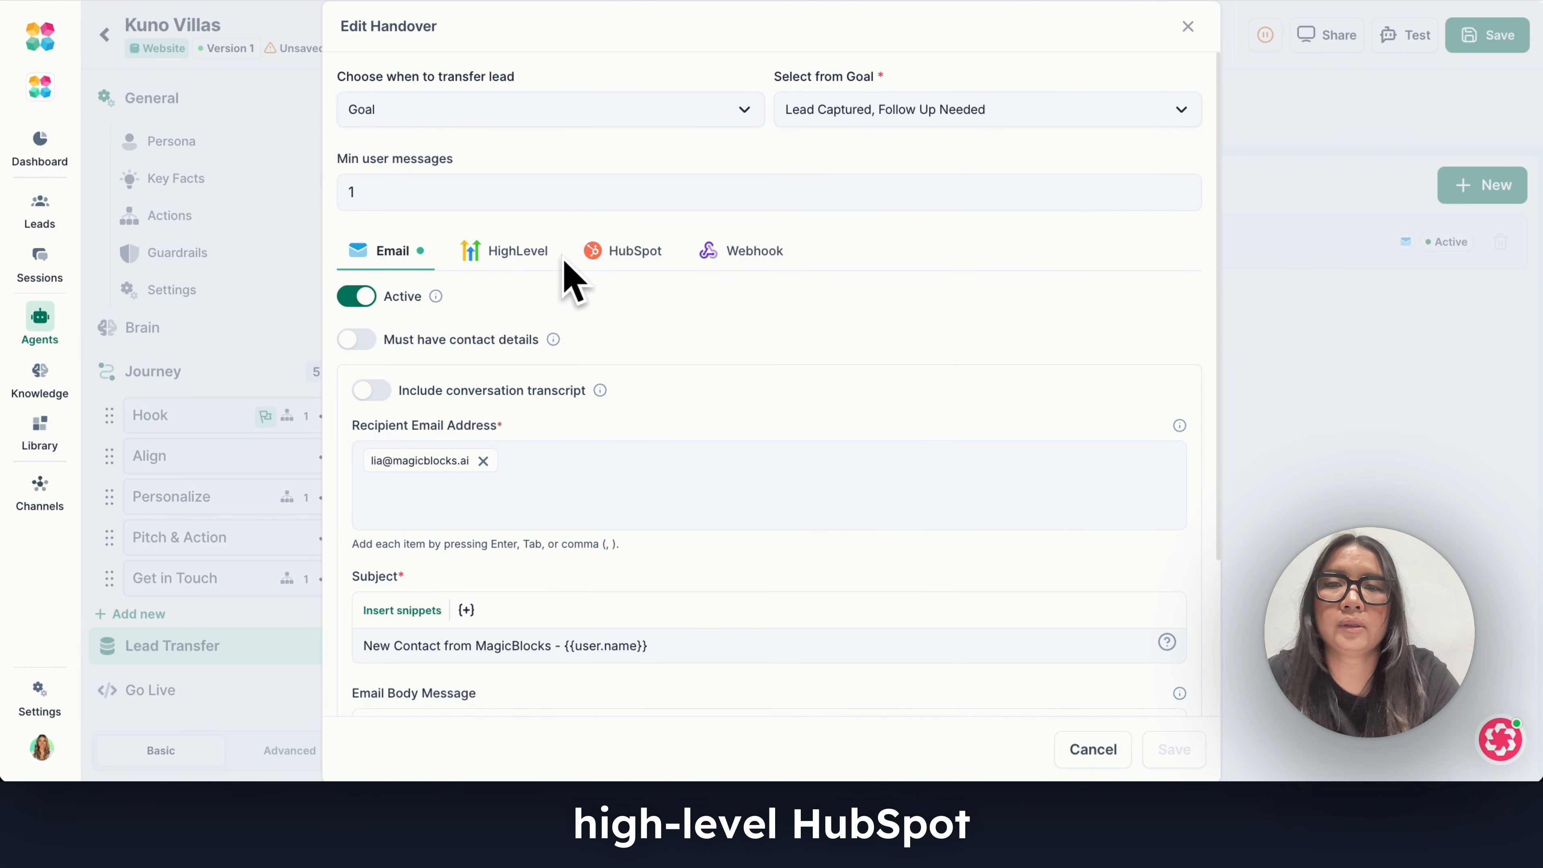
pyautogui.click(1338, 372)
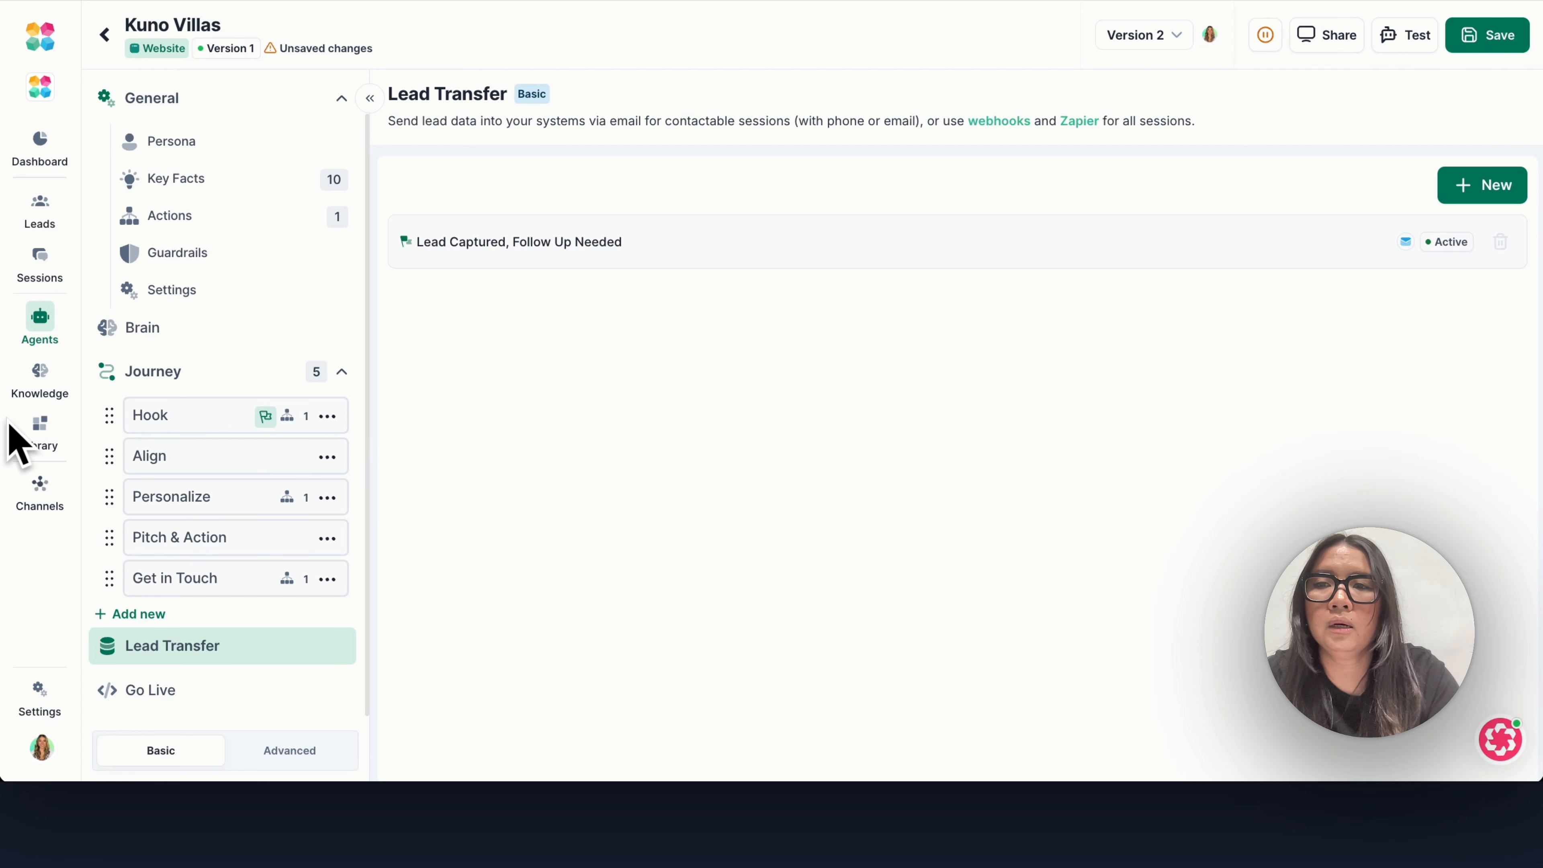
pyautogui.click(42, 386)
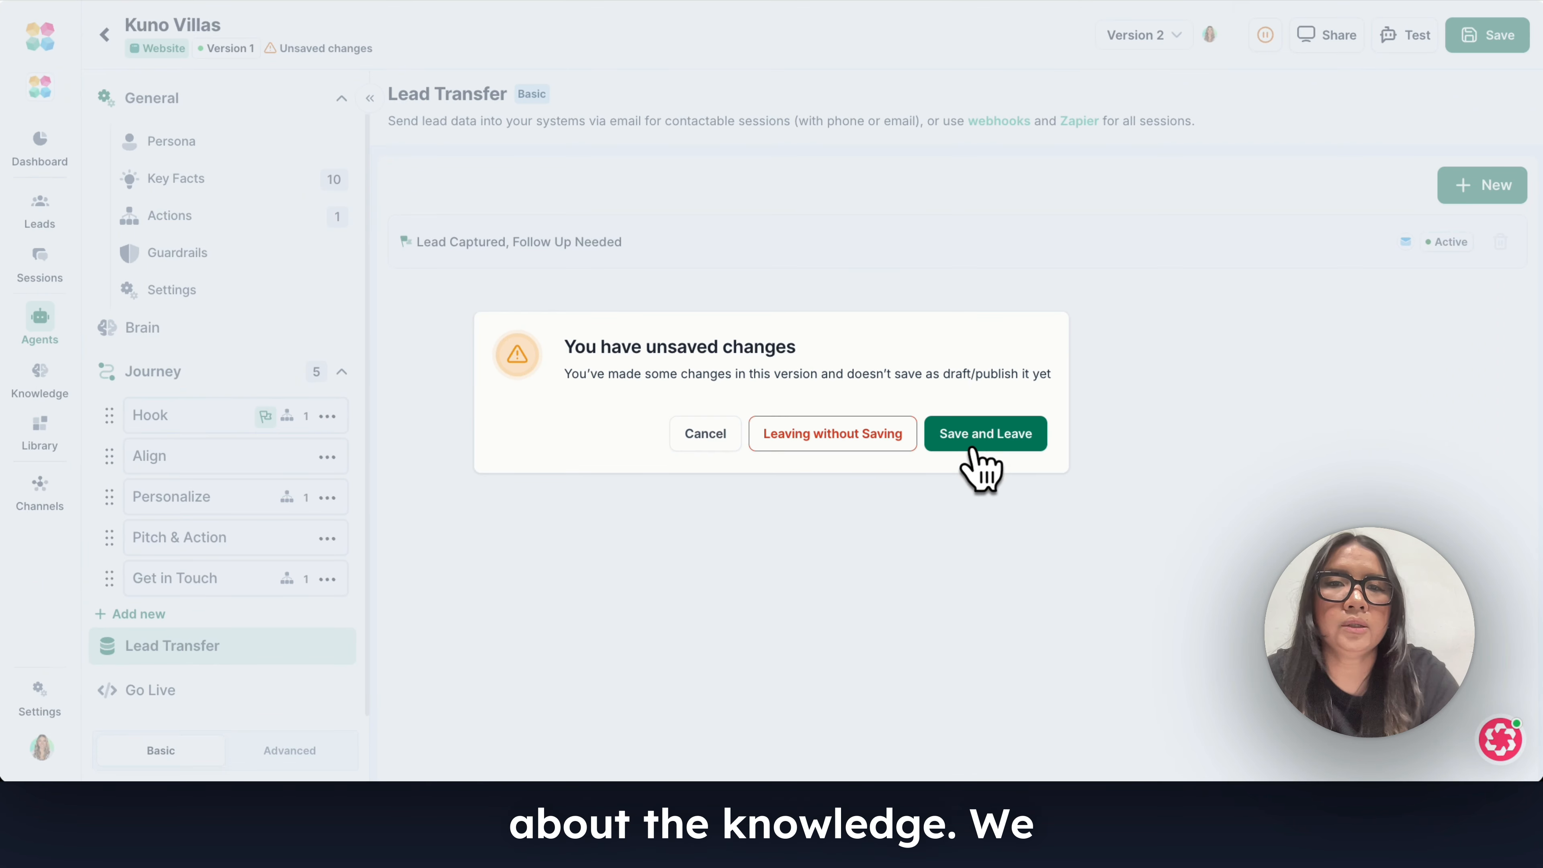
pyautogui.click(974, 434)
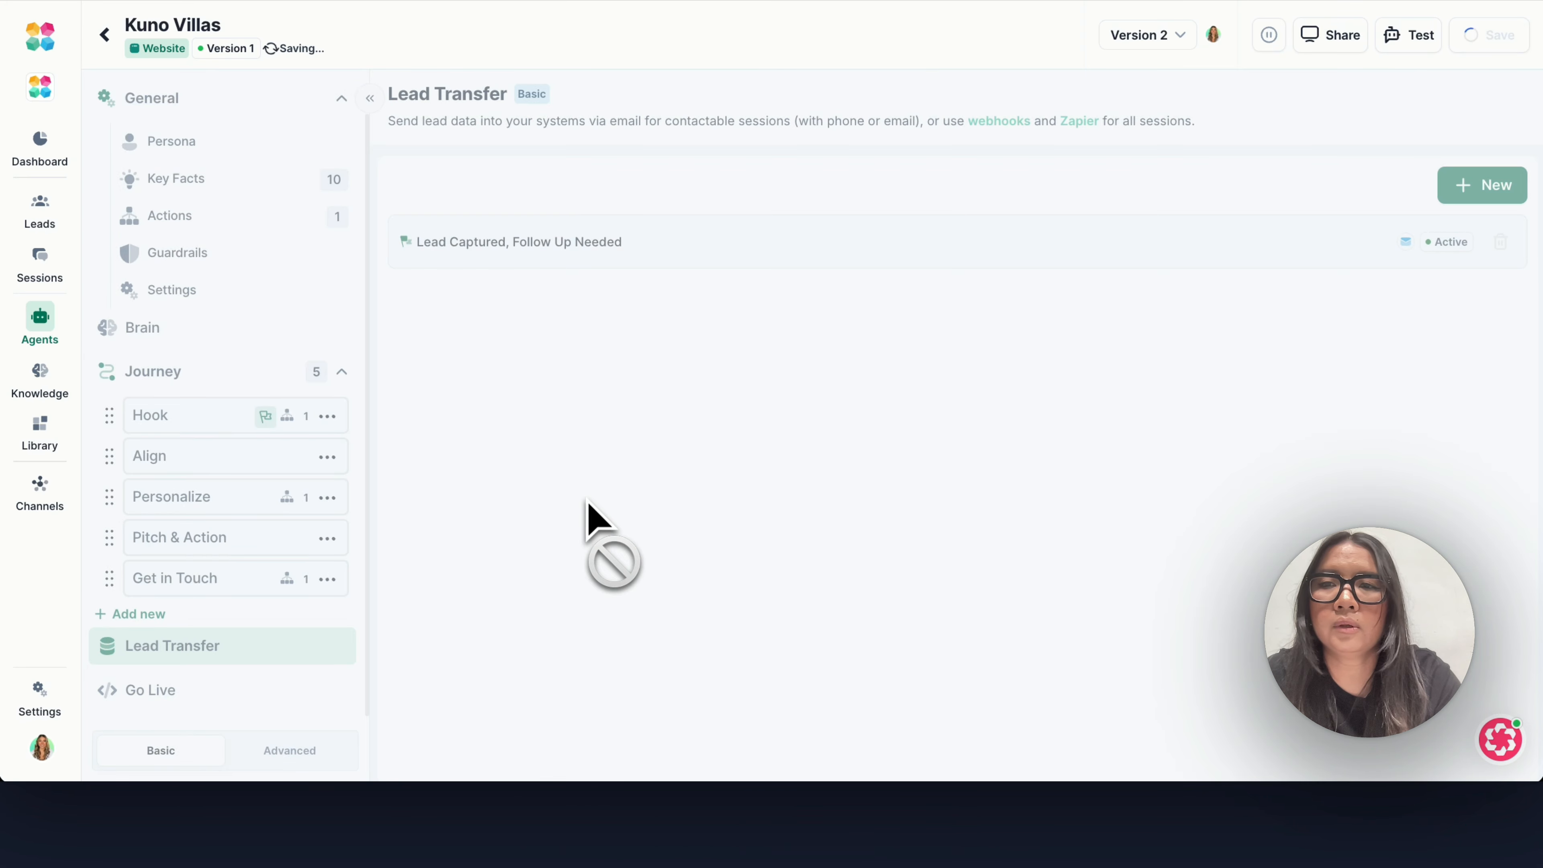
pyautogui.click(40, 396)
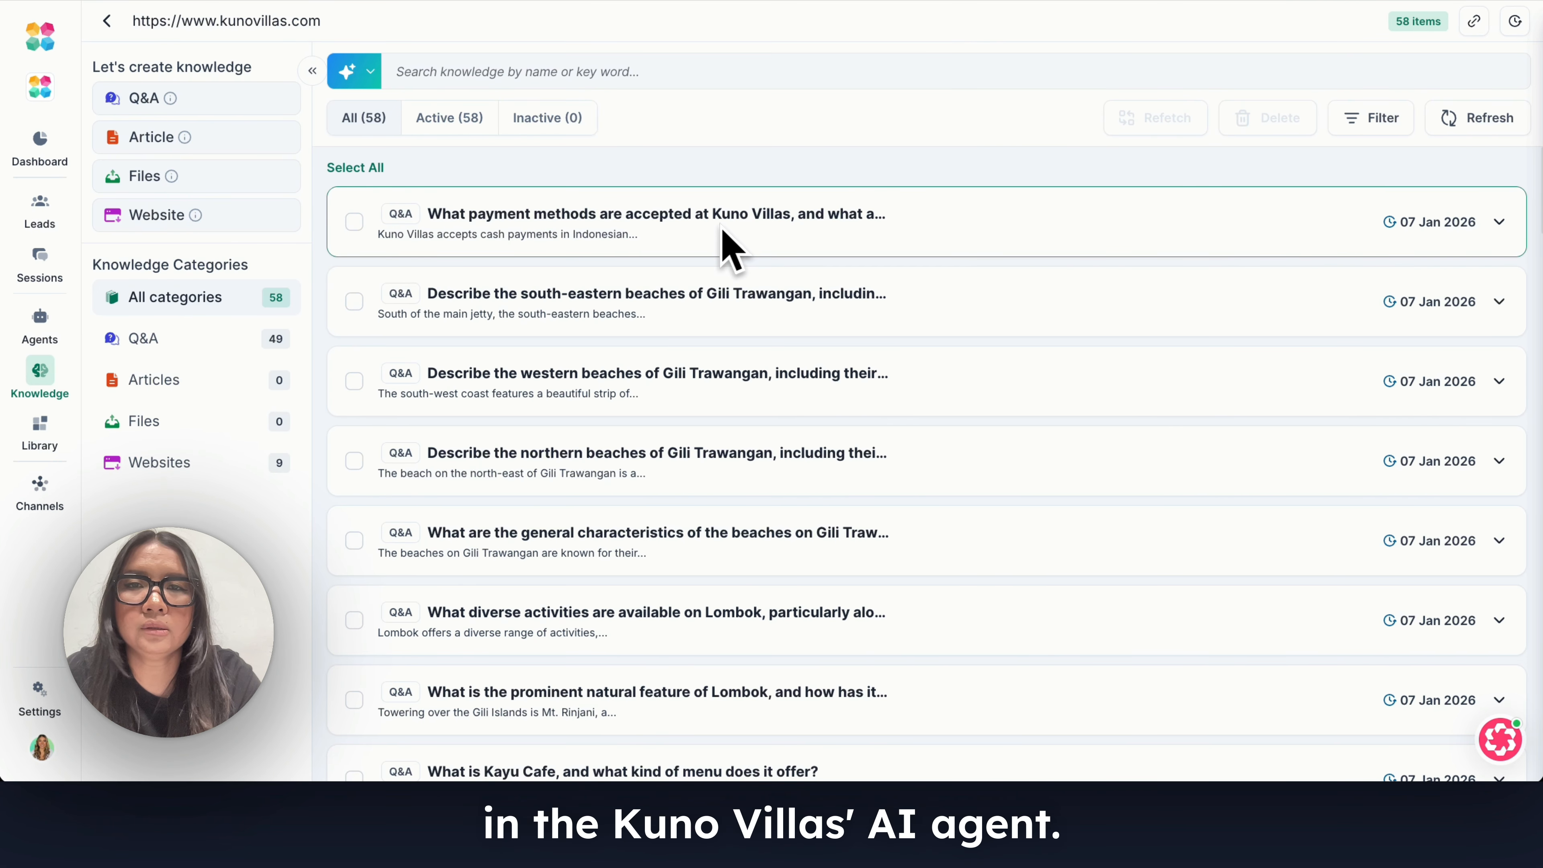
# Look through the collection's Q&A entries on accepted payment methods and on Gili Trawangan's south-eastern and northern beaches.
pyautogui.click(741, 224)
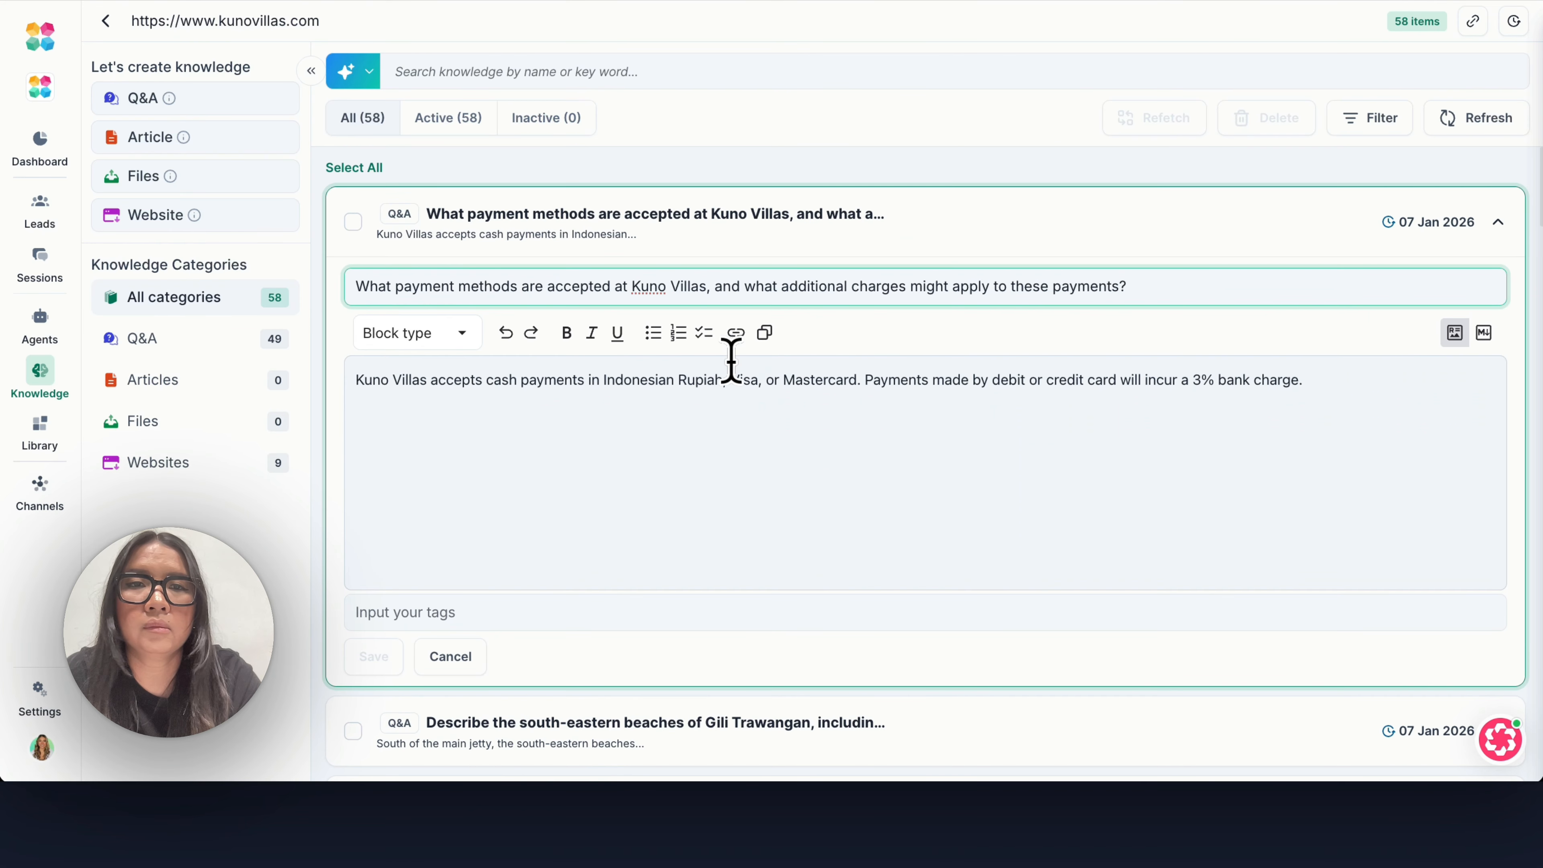
pyautogui.scroll(-5, 788, 459)
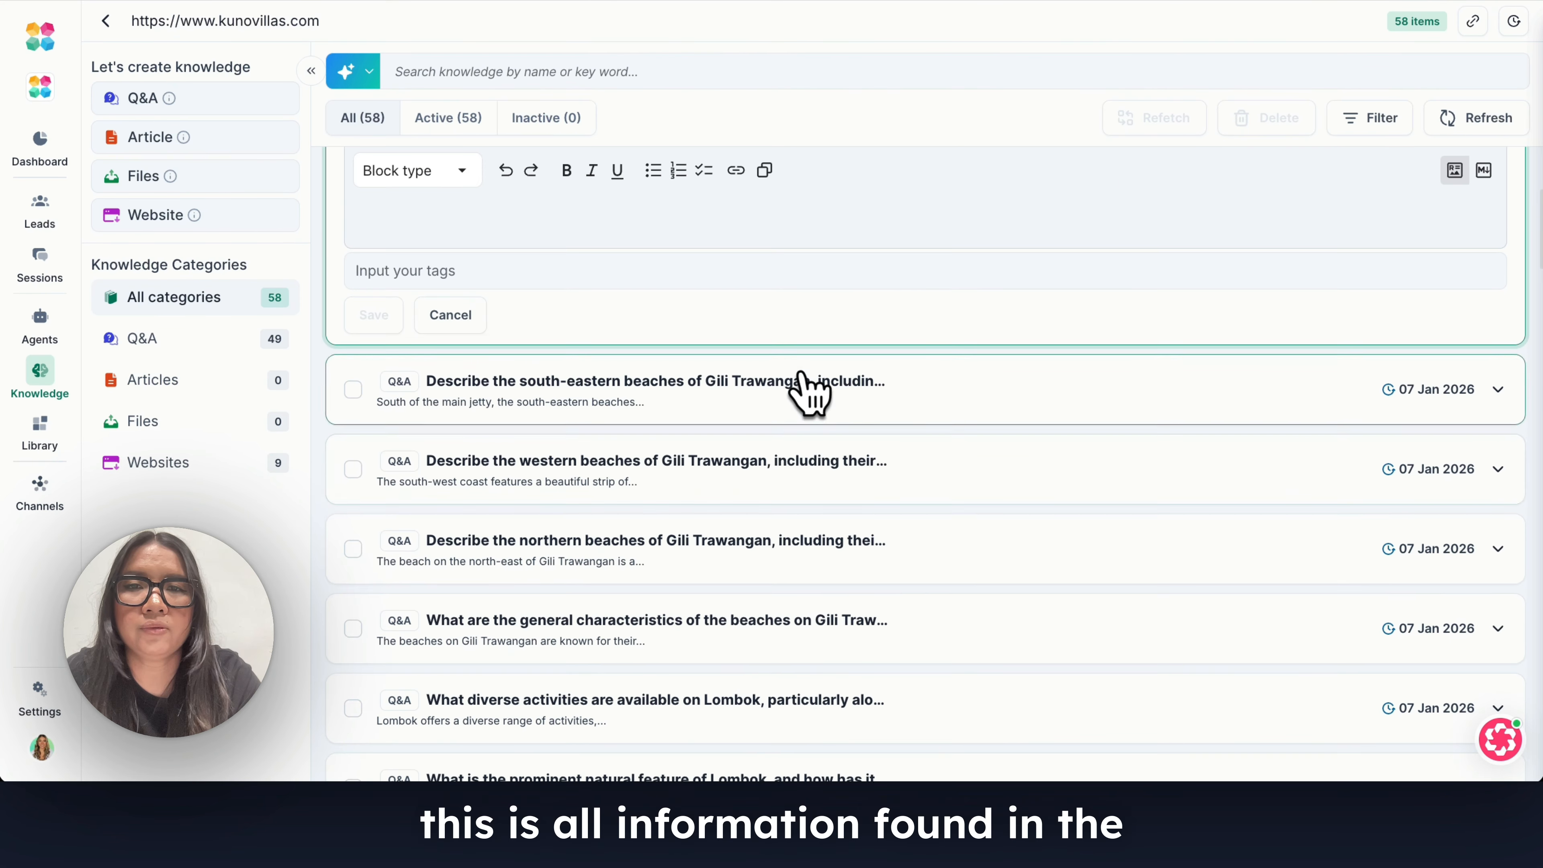
pyautogui.click(811, 393)
pyautogui.scroll(-5, 785, 441)
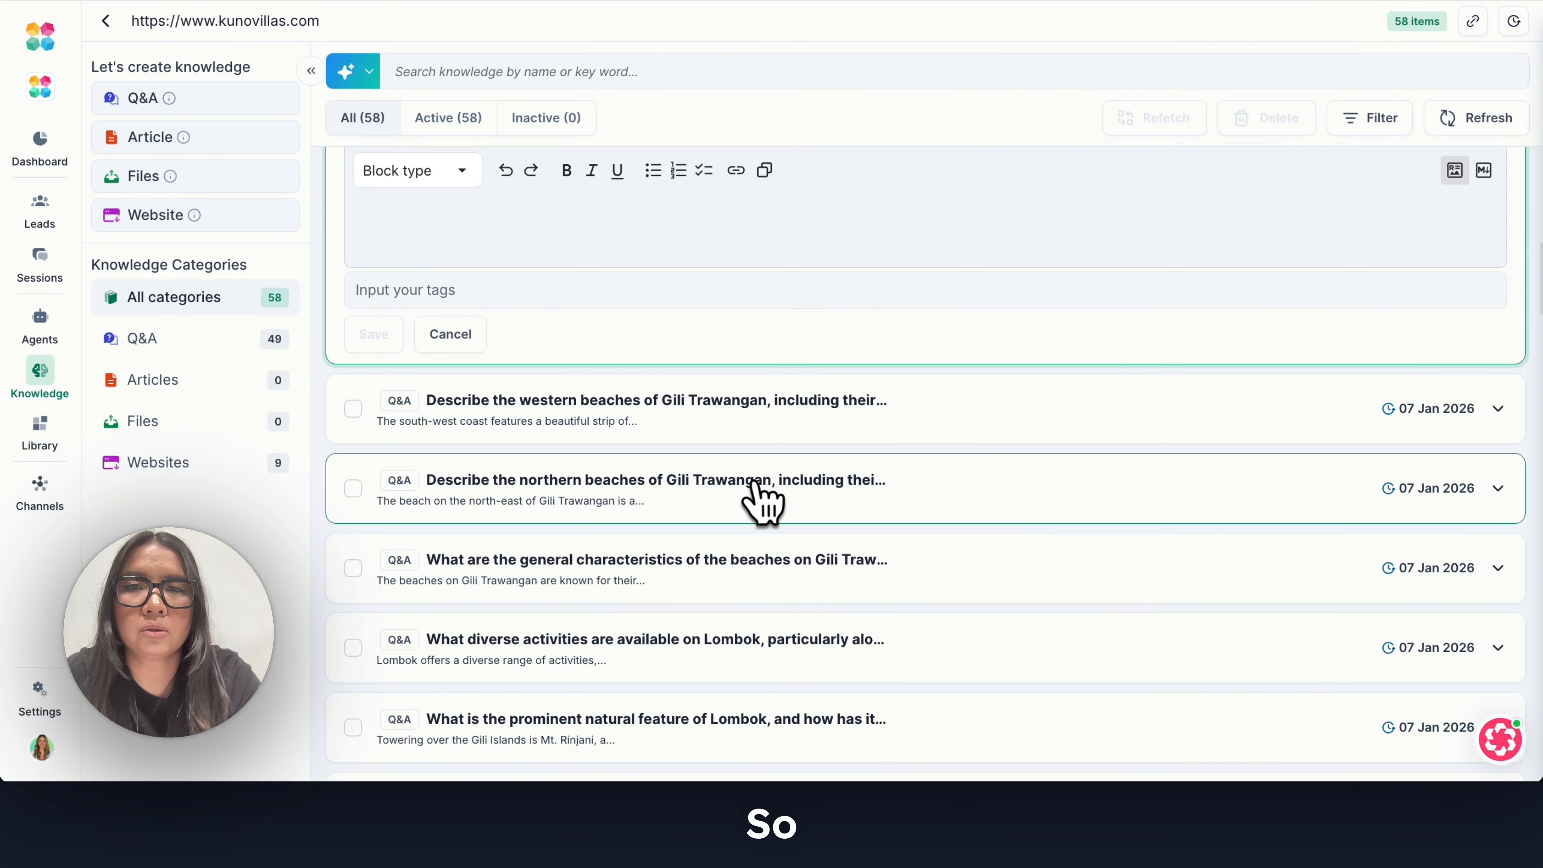
pyautogui.click(756, 486)
pyautogui.scroll(-10, 753, 523)
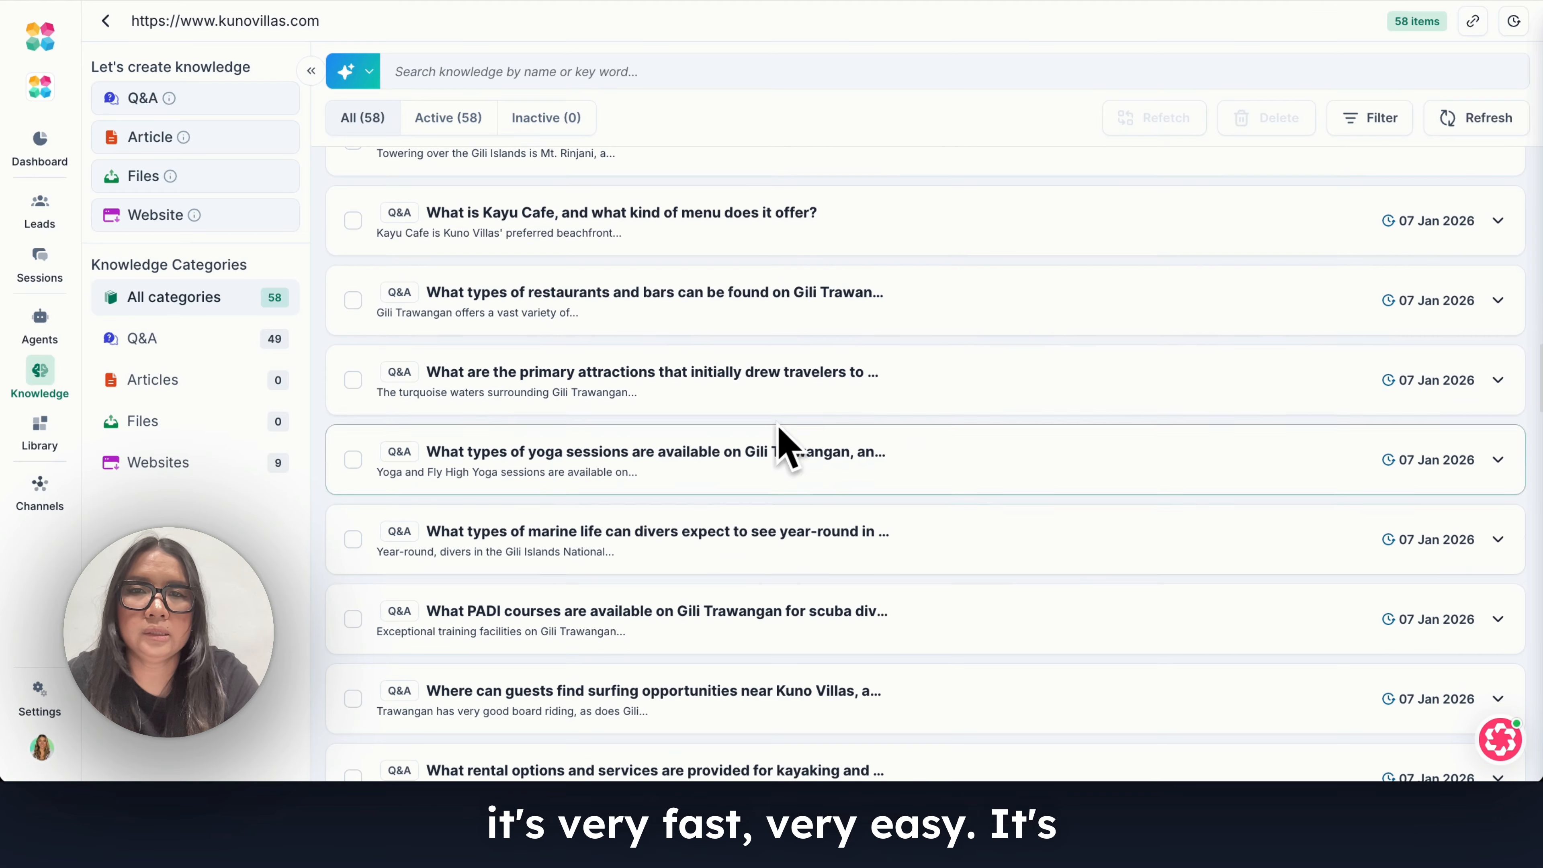
# Browse the Q&A entries on local attractions and activities, expanding the one about horse riding experiences.
pyautogui.click(783, 389)
pyautogui.scroll(-10, 791, 425)
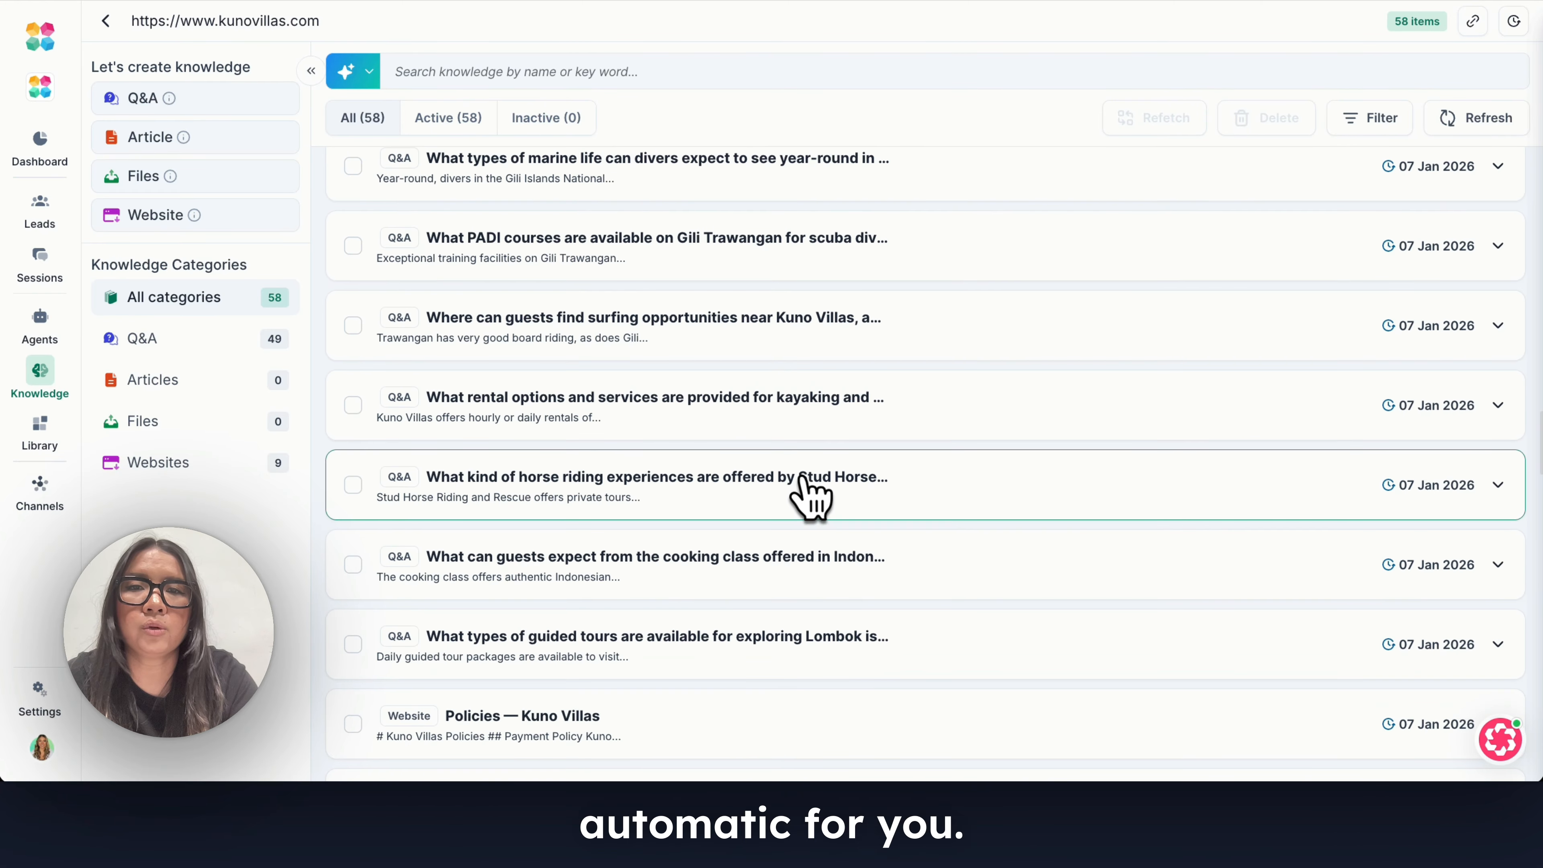
pyautogui.click(811, 491)
pyautogui.scroll(-8, 734, 535)
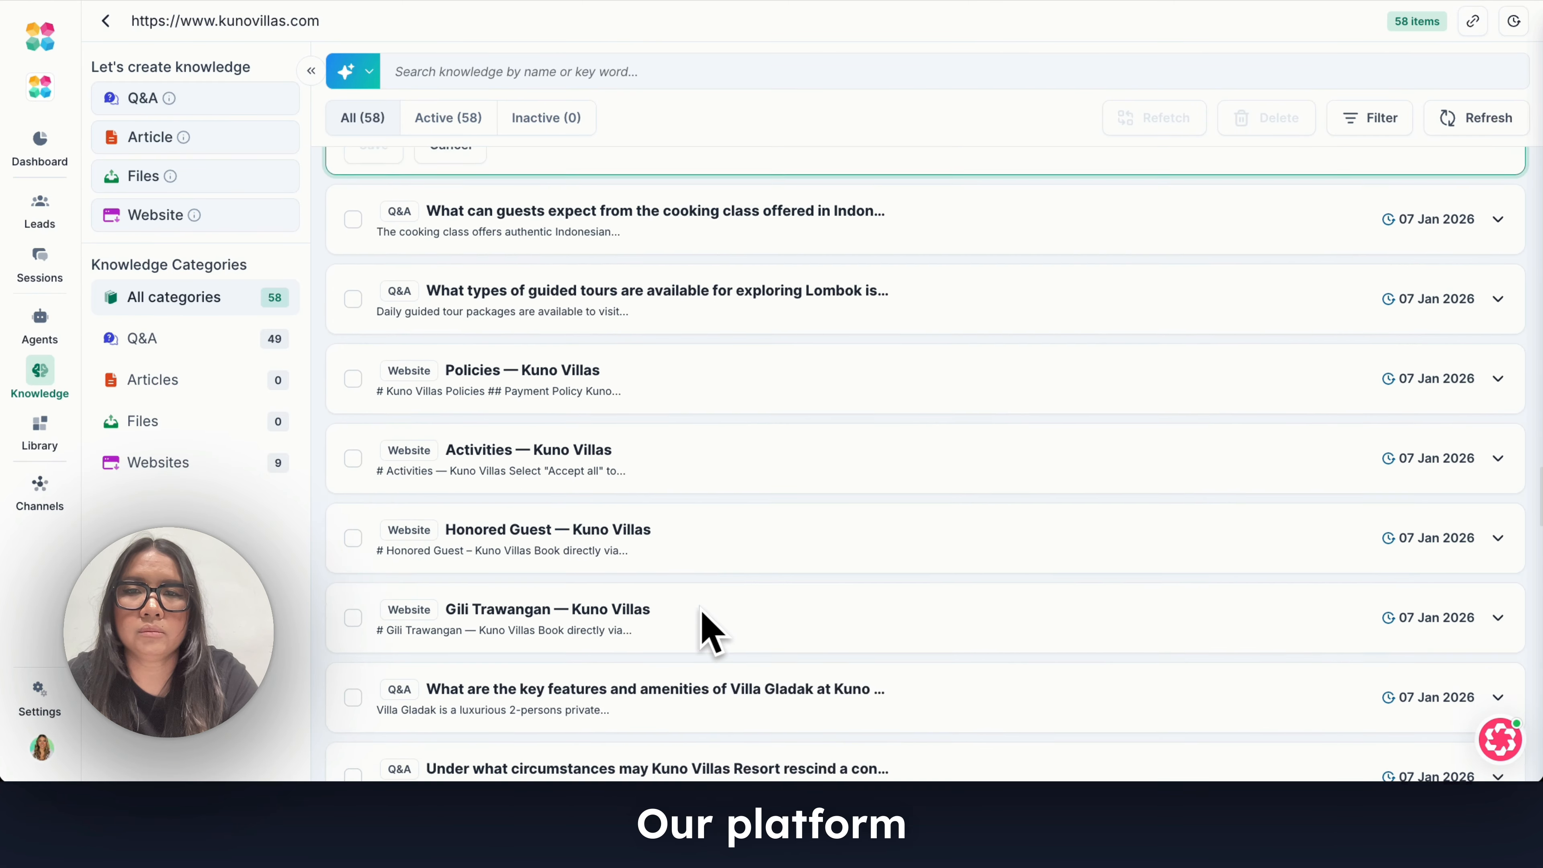
# Browse the remaining website pages and the Q&A entries on villa features, pool side rooms and guest transportation.
pyautogui.scroll(-5, 711, 632)
pyautogui.click(737, 468)
pyautogui.scroll(-10, 761, 500)
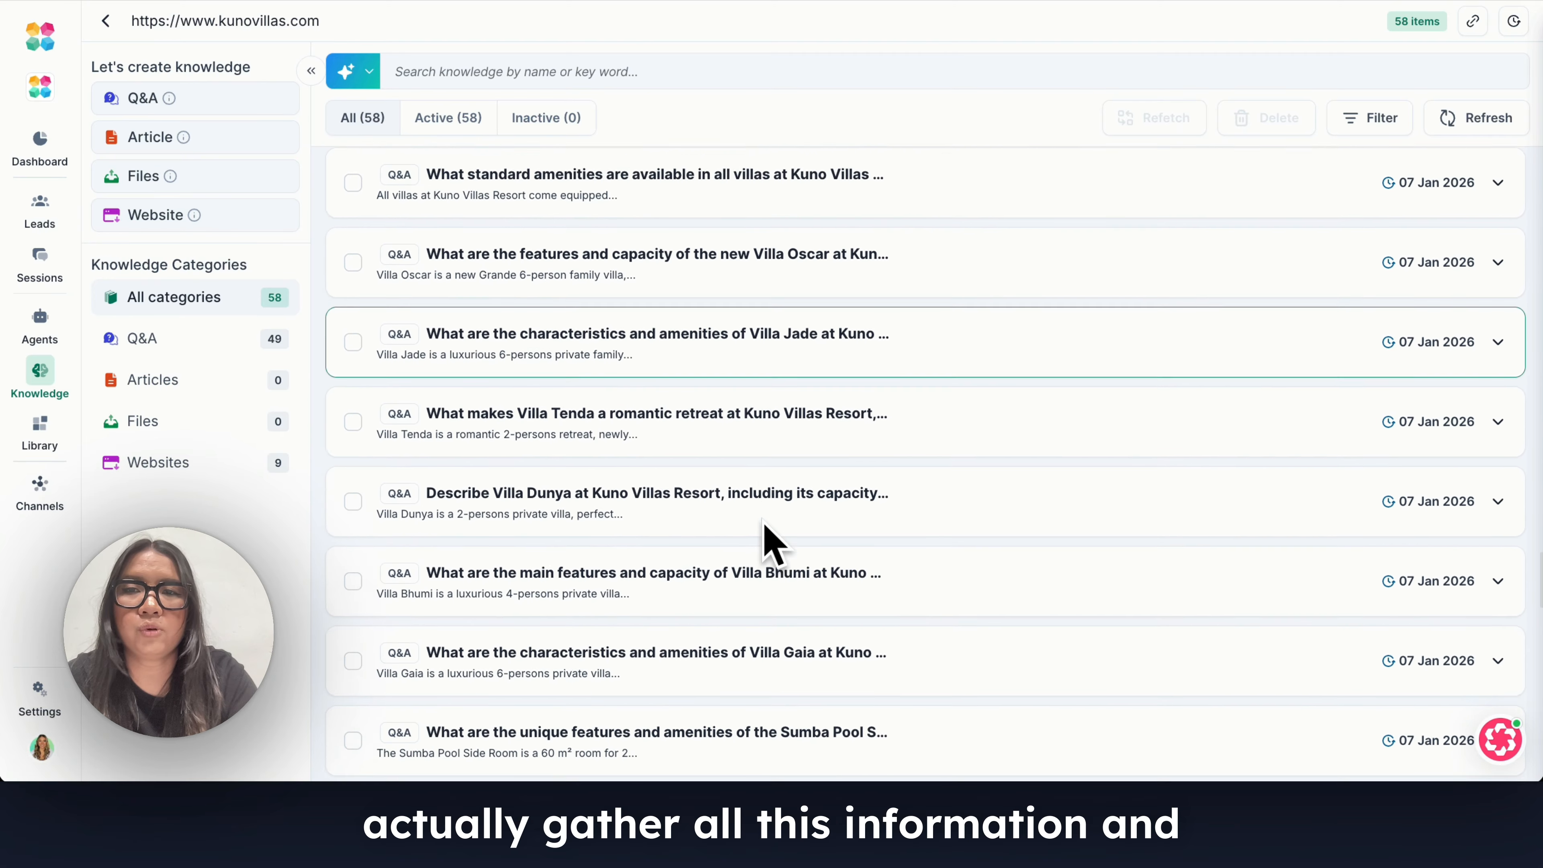
pyautogui.scroll(-1, 717, 486)
pyautogui.scroll(-1, 676, 429)
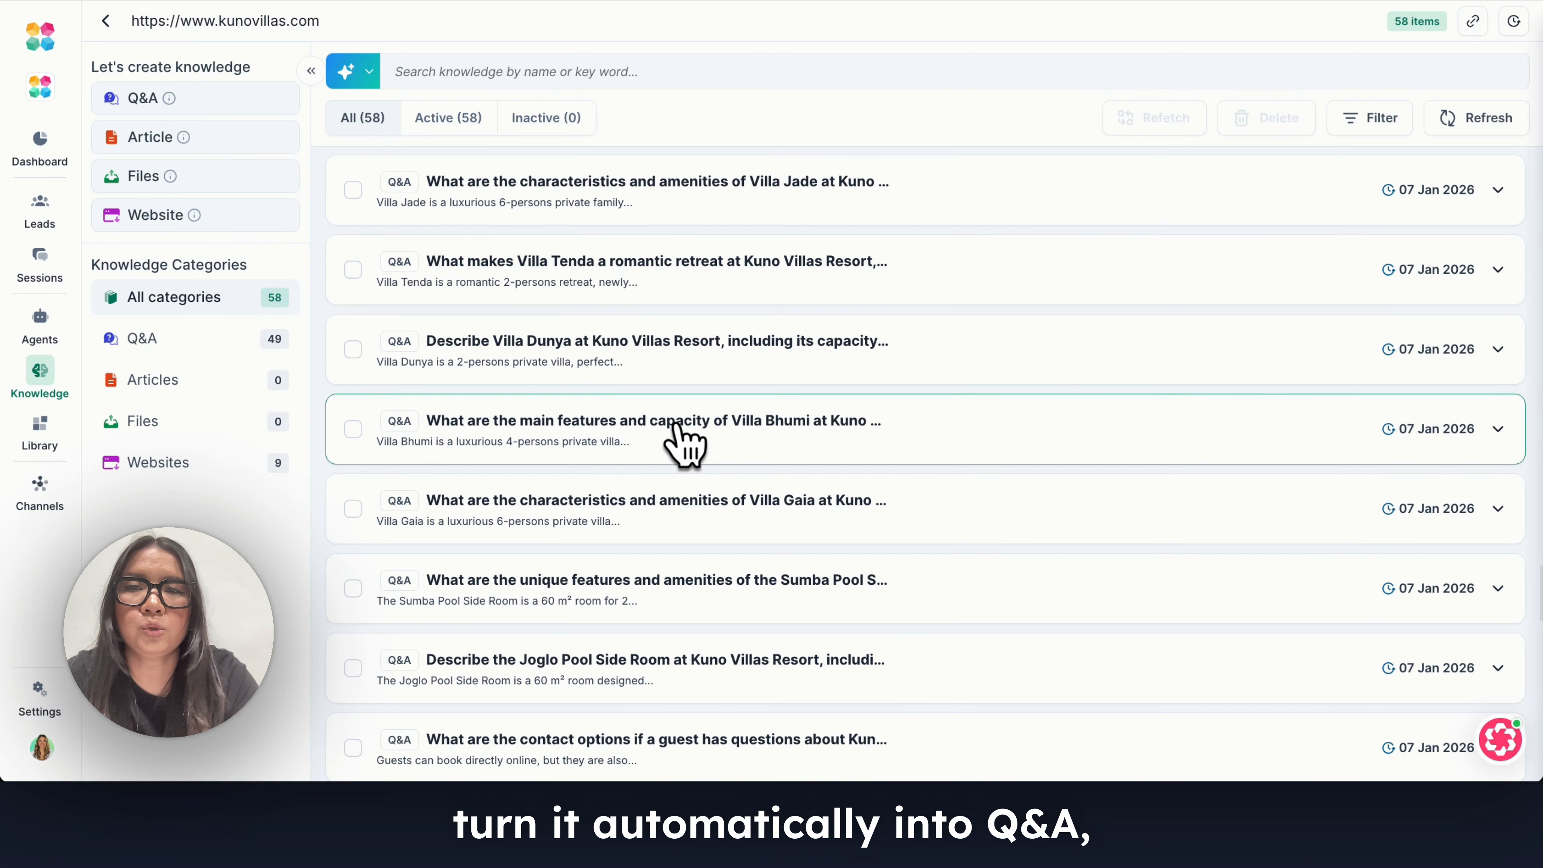
pyautogui.click(744, 530)
pyautogui.scroll(-7, 789, 535)
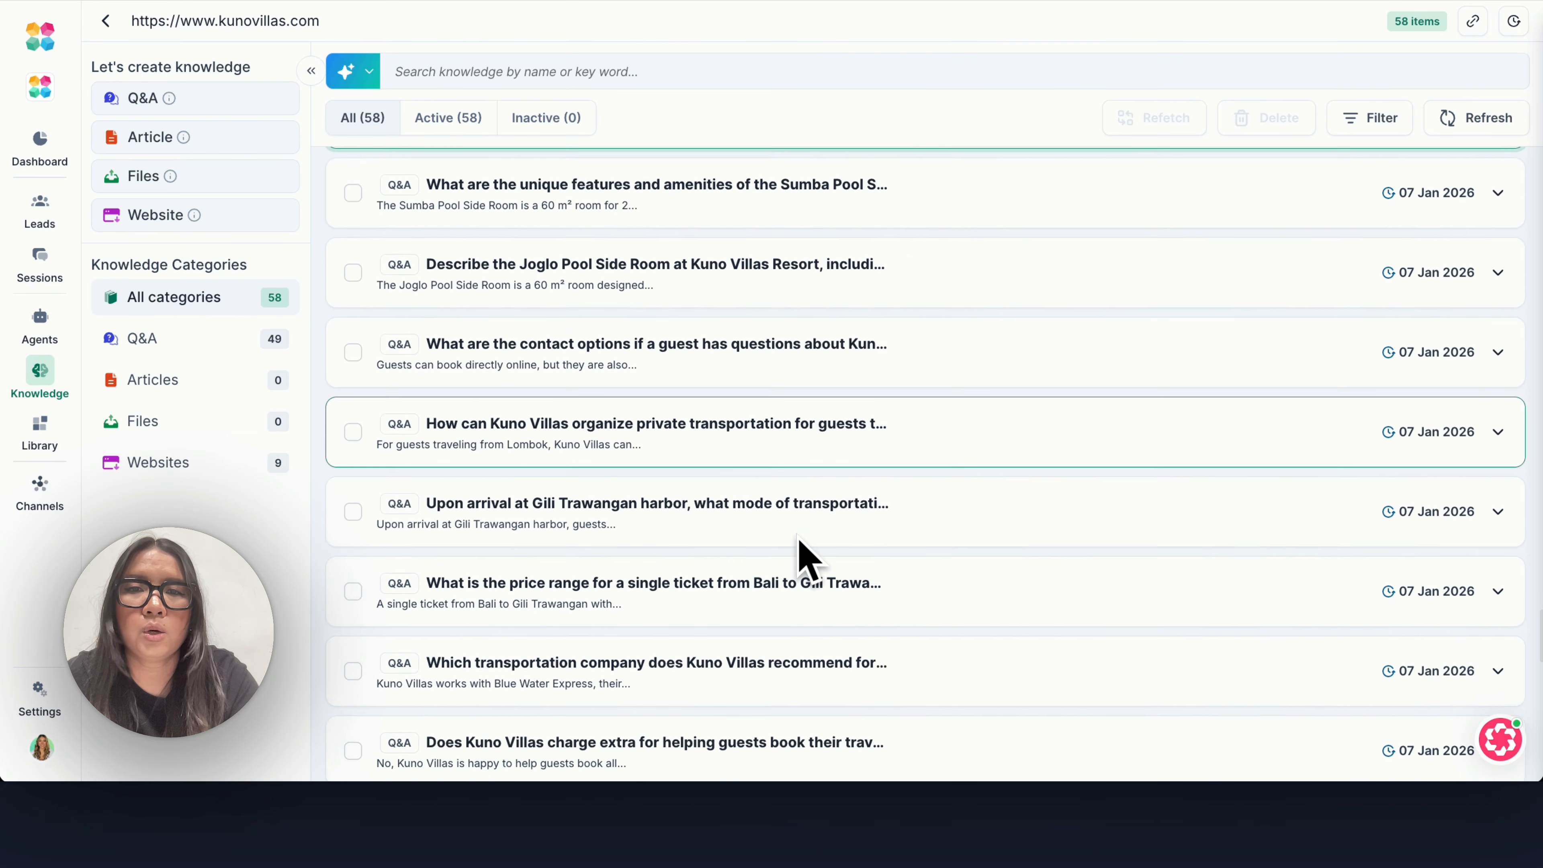
# Browse the Q&A entries on direct booking benefits and sustainability, expanding the one about Kuno Villas' specific sustainability elements.
pyautogui.scroll(-10, 797, 547)
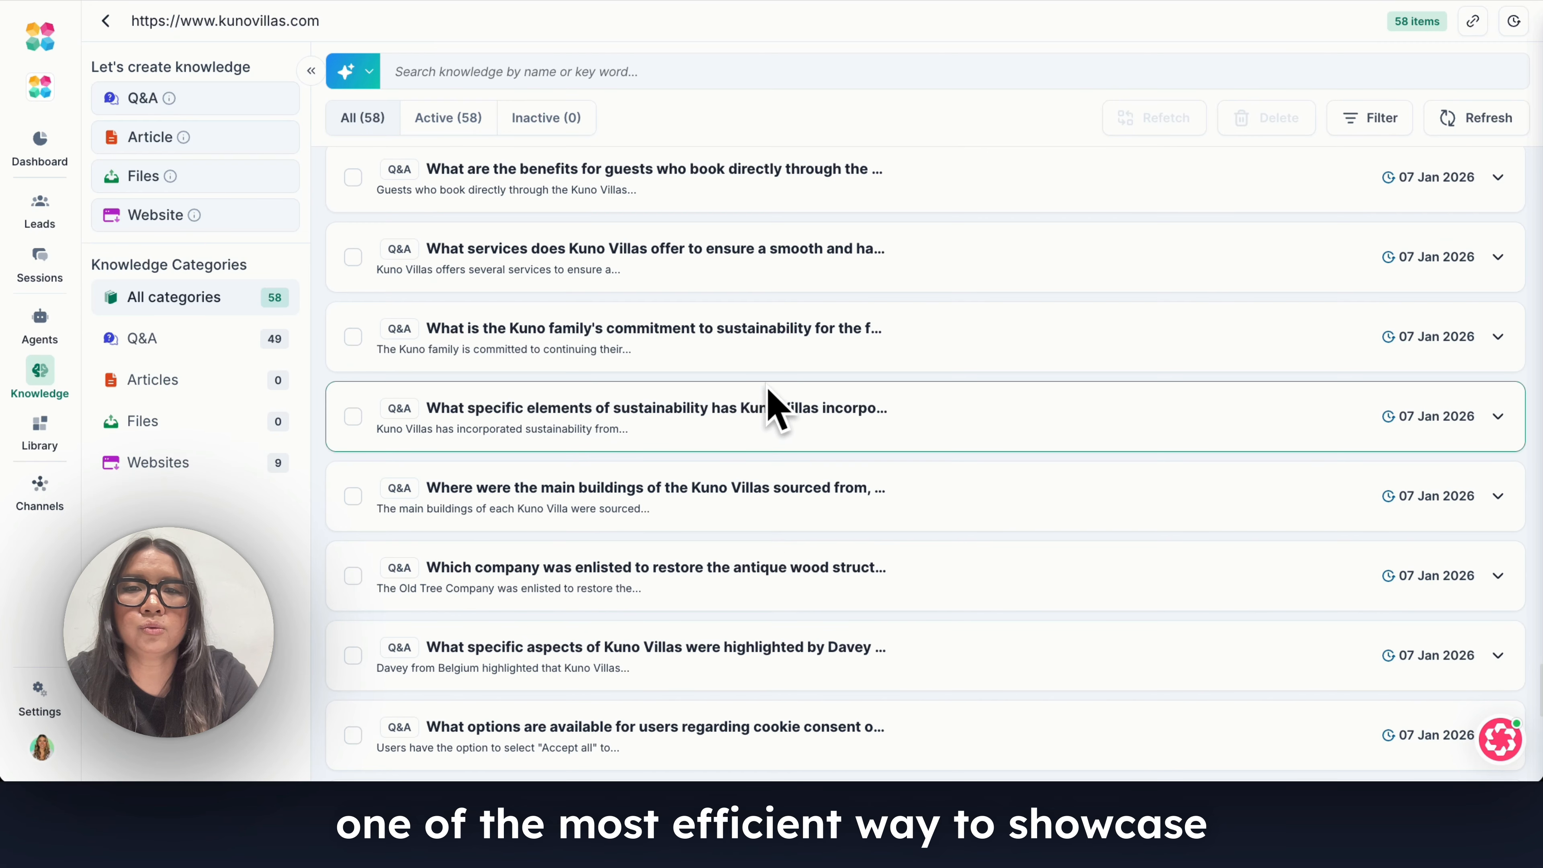
pyautogui.click(775, 408)
pyautogui.scroll(-3, 637, 456)
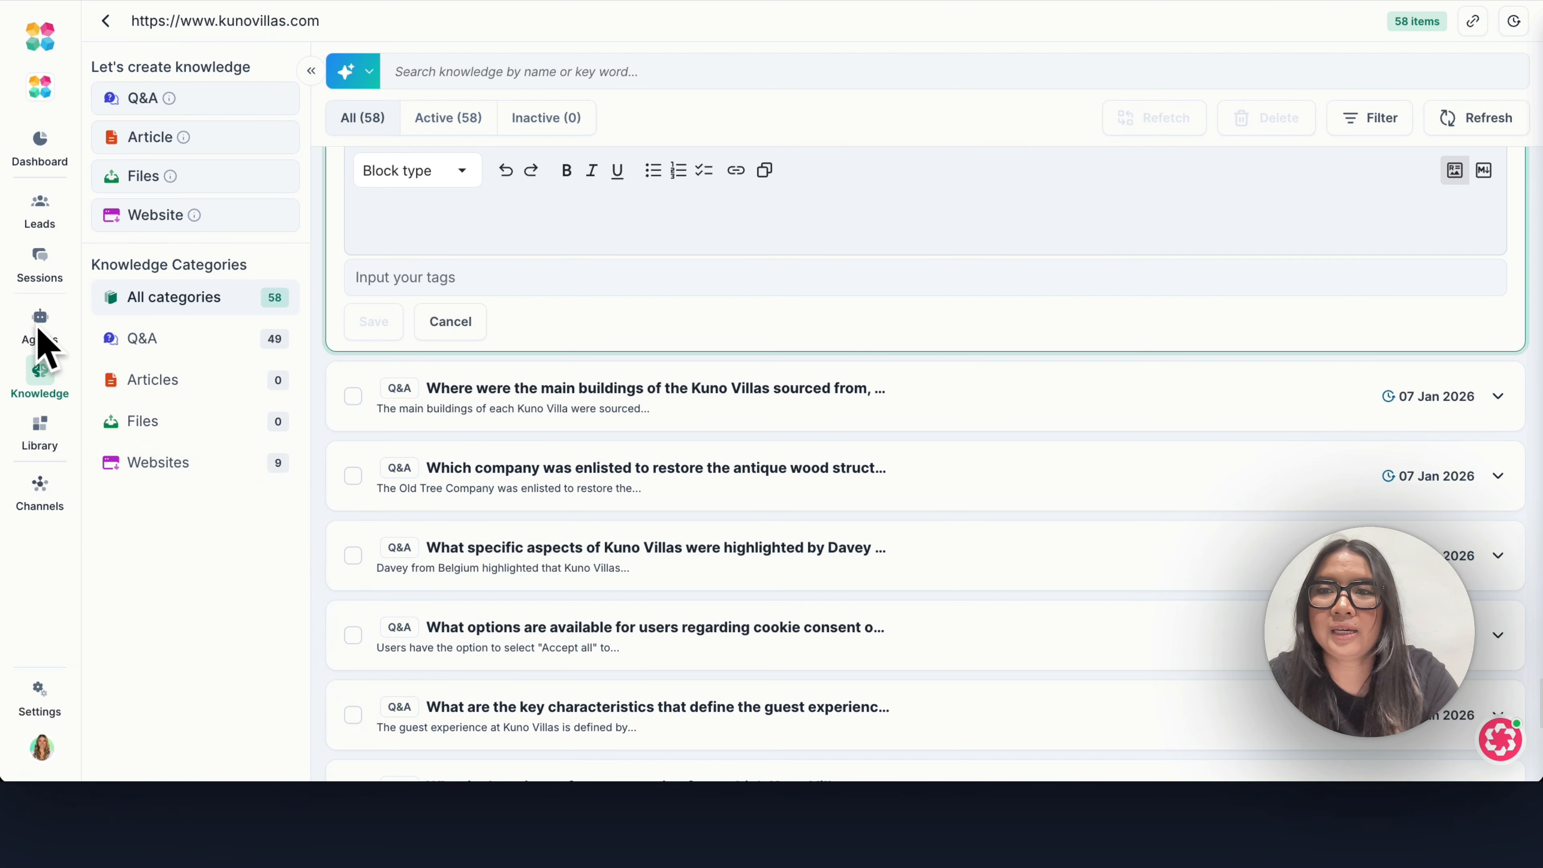
# Open the Kuno Villas agent's Go Live settings and bring up its chat appearance for editing.
pyautogui.click(50, 322)
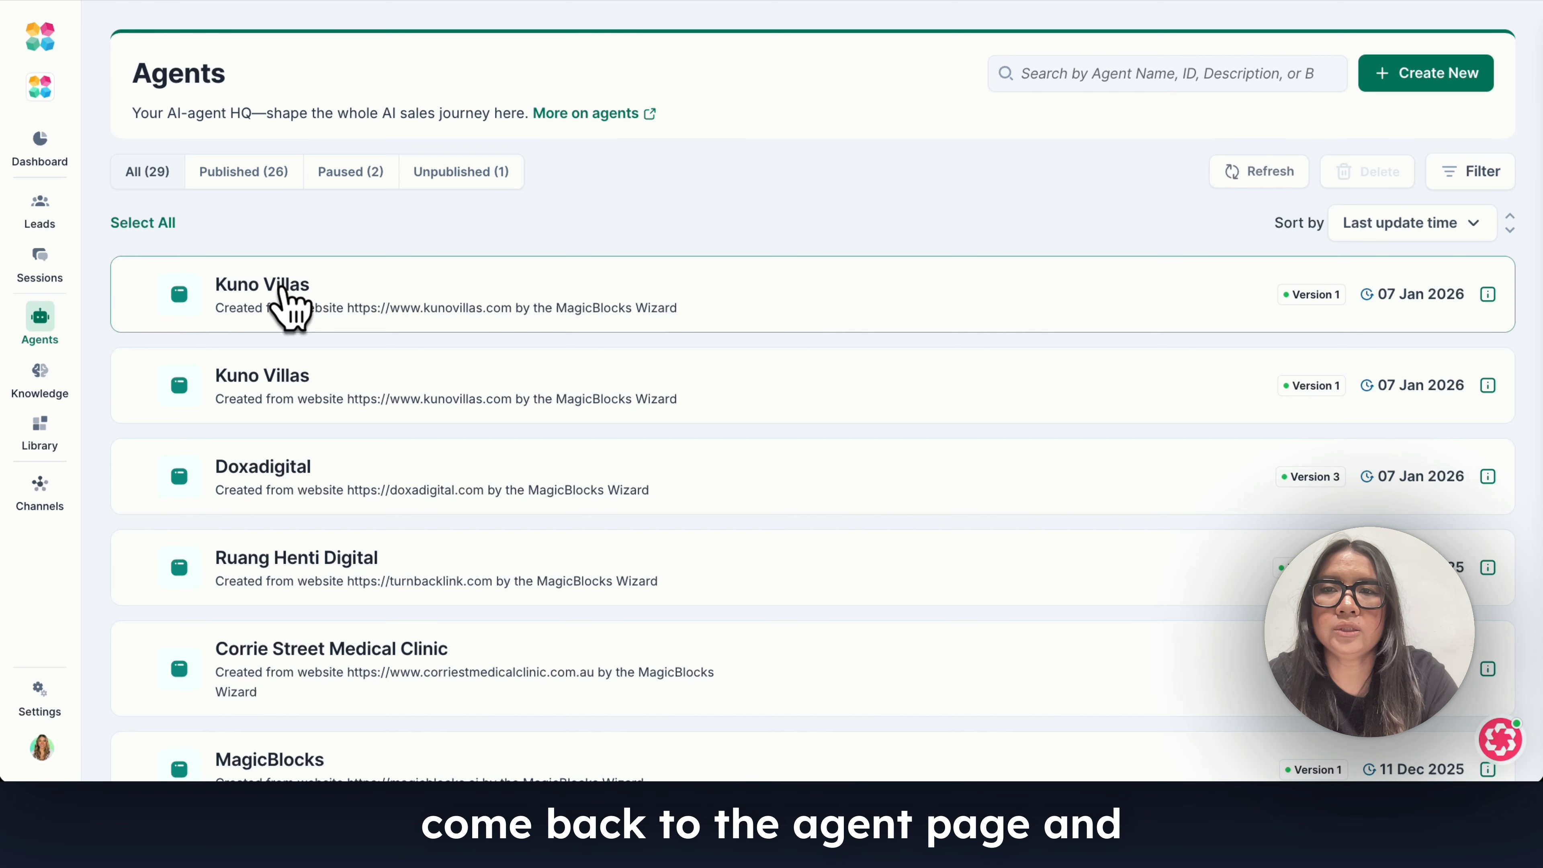
pyautogui.click(276, 291)
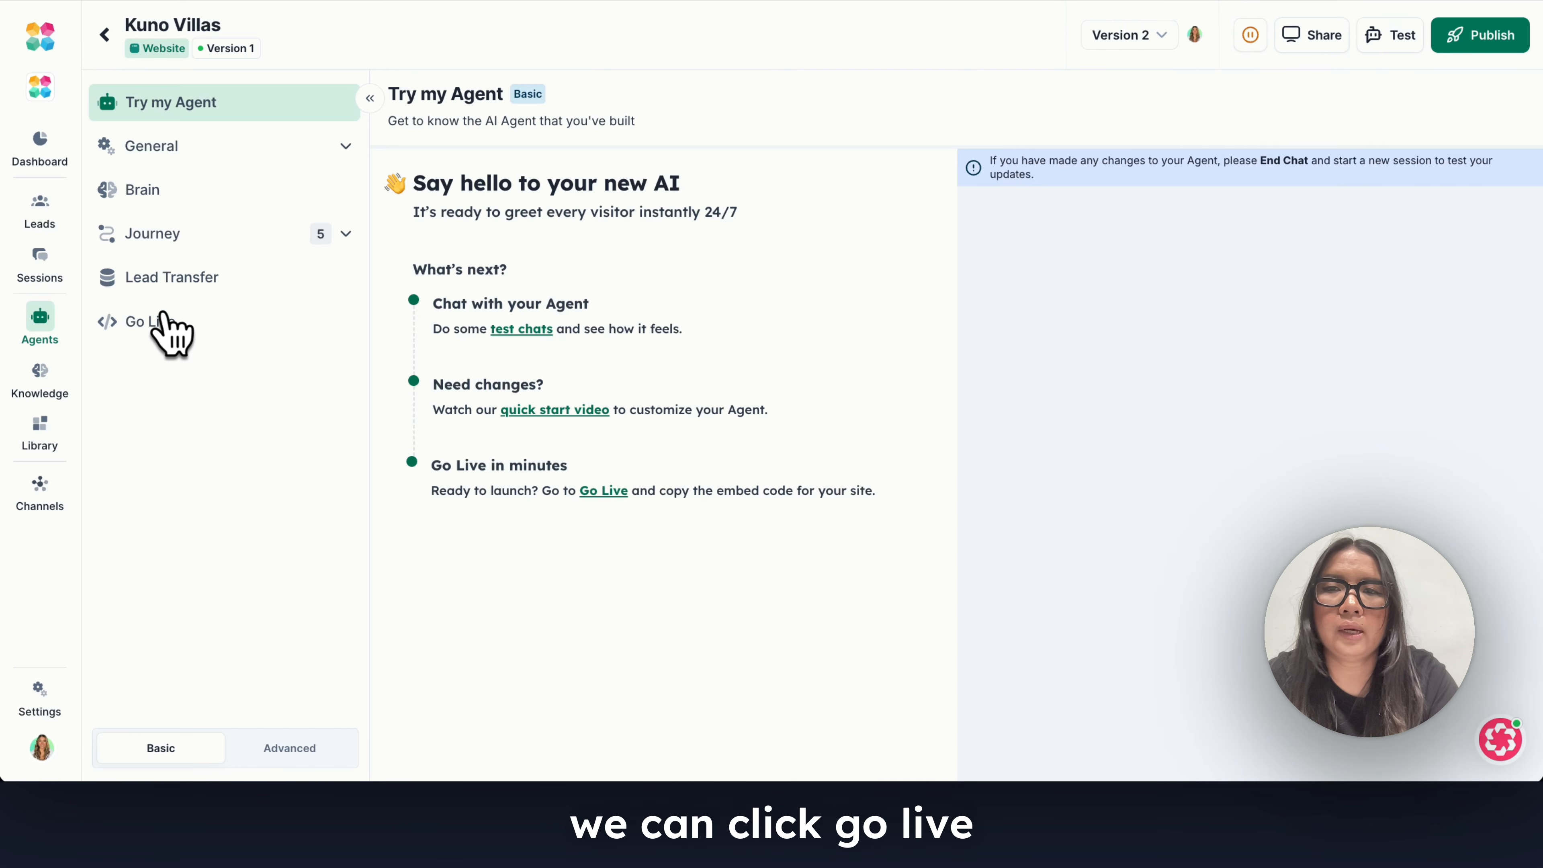
pyautogui.click(161, 323)
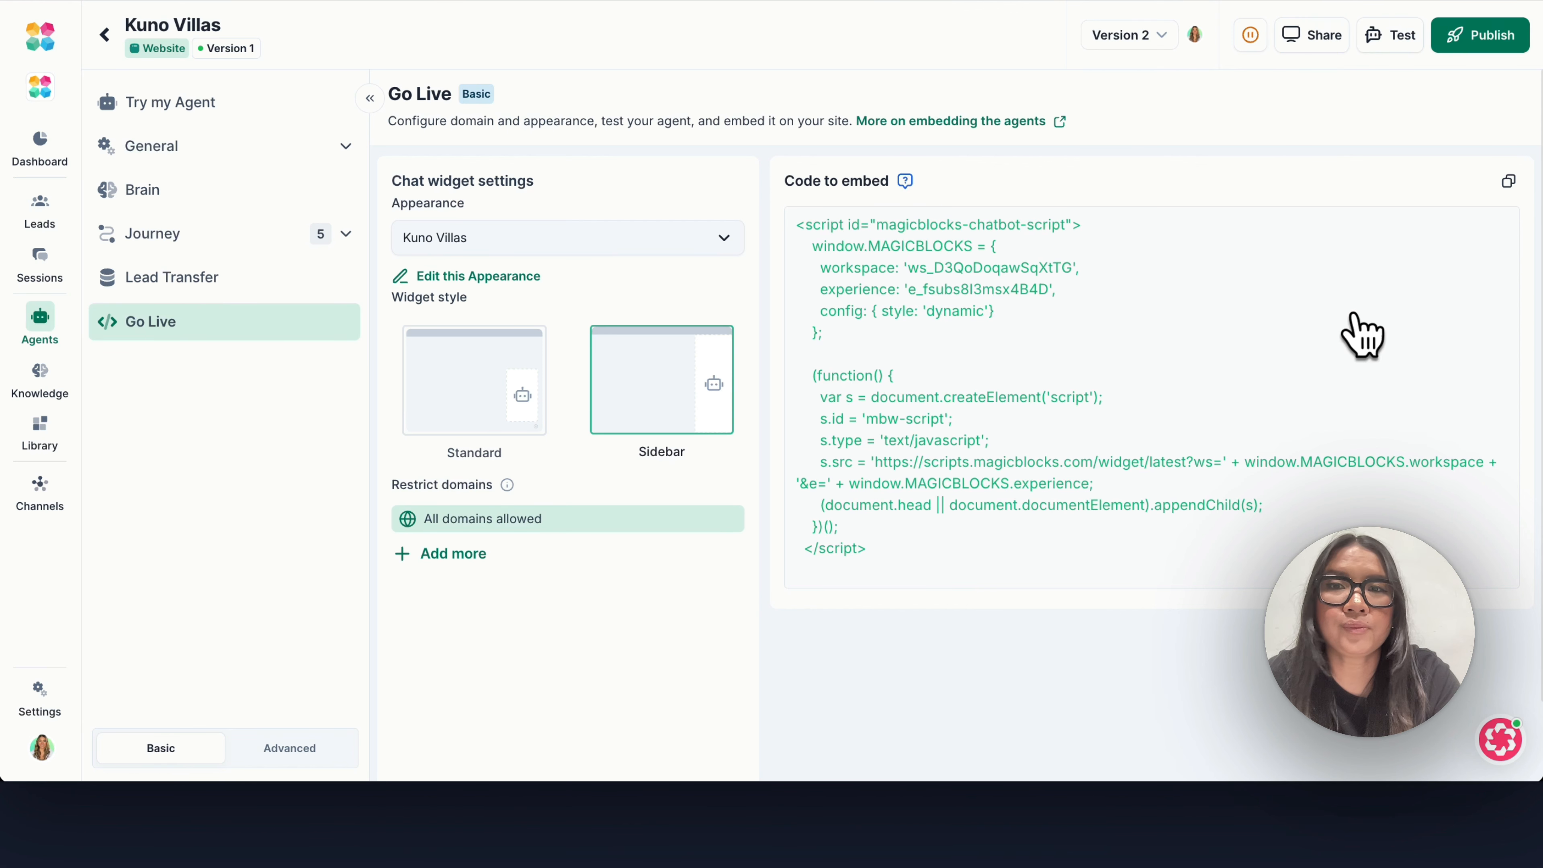
pyautogui.click(507, 284)
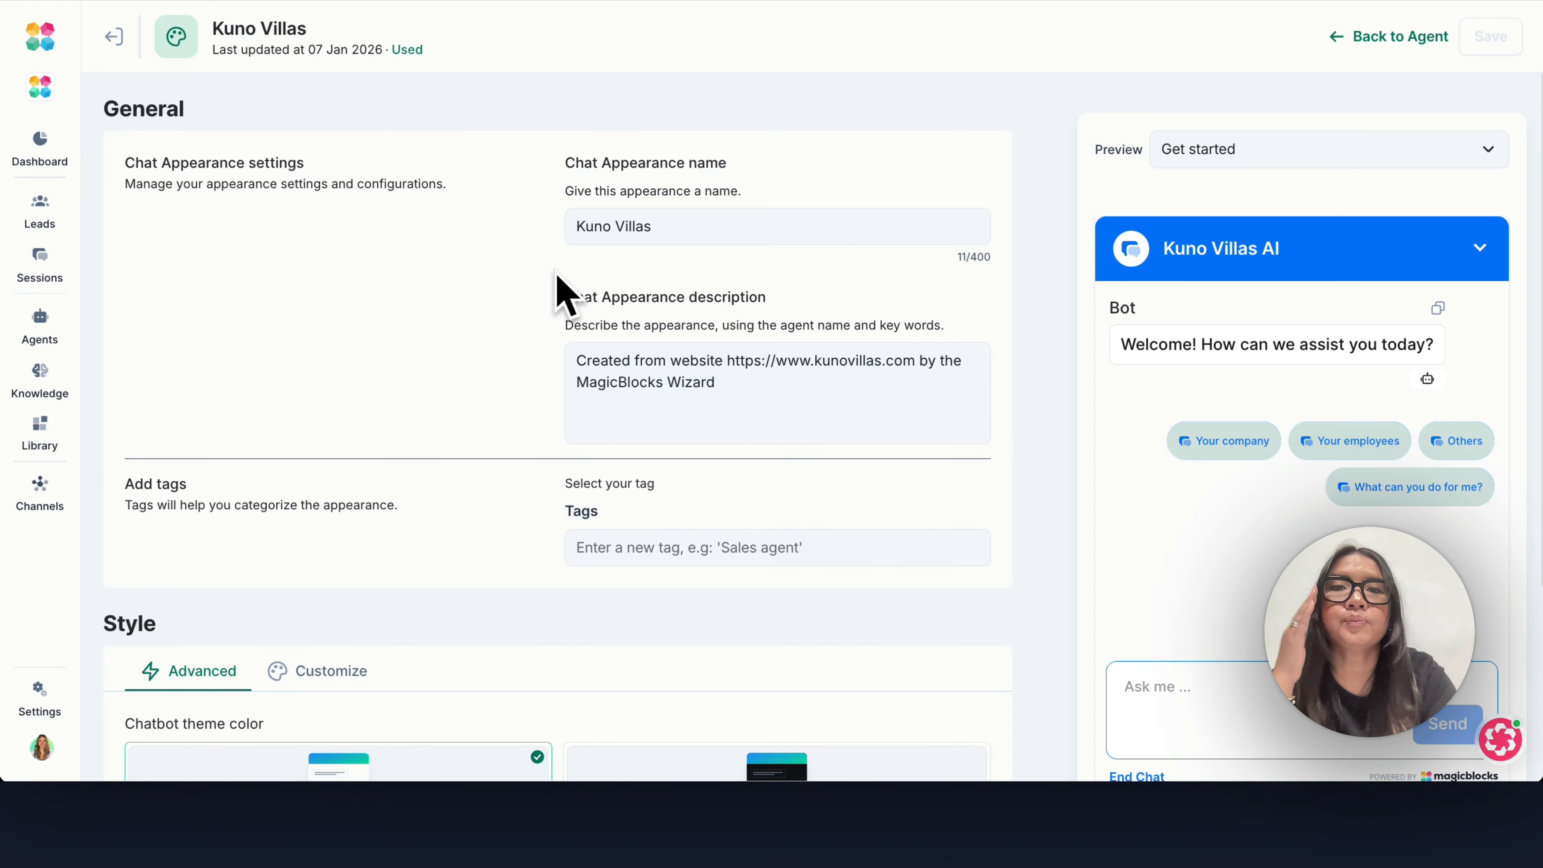
# Try the #E8A613 brand color for the chat elements, and settle on #D8295F with the Light theme.
pyautogui.scroll(-4, 813, 441)
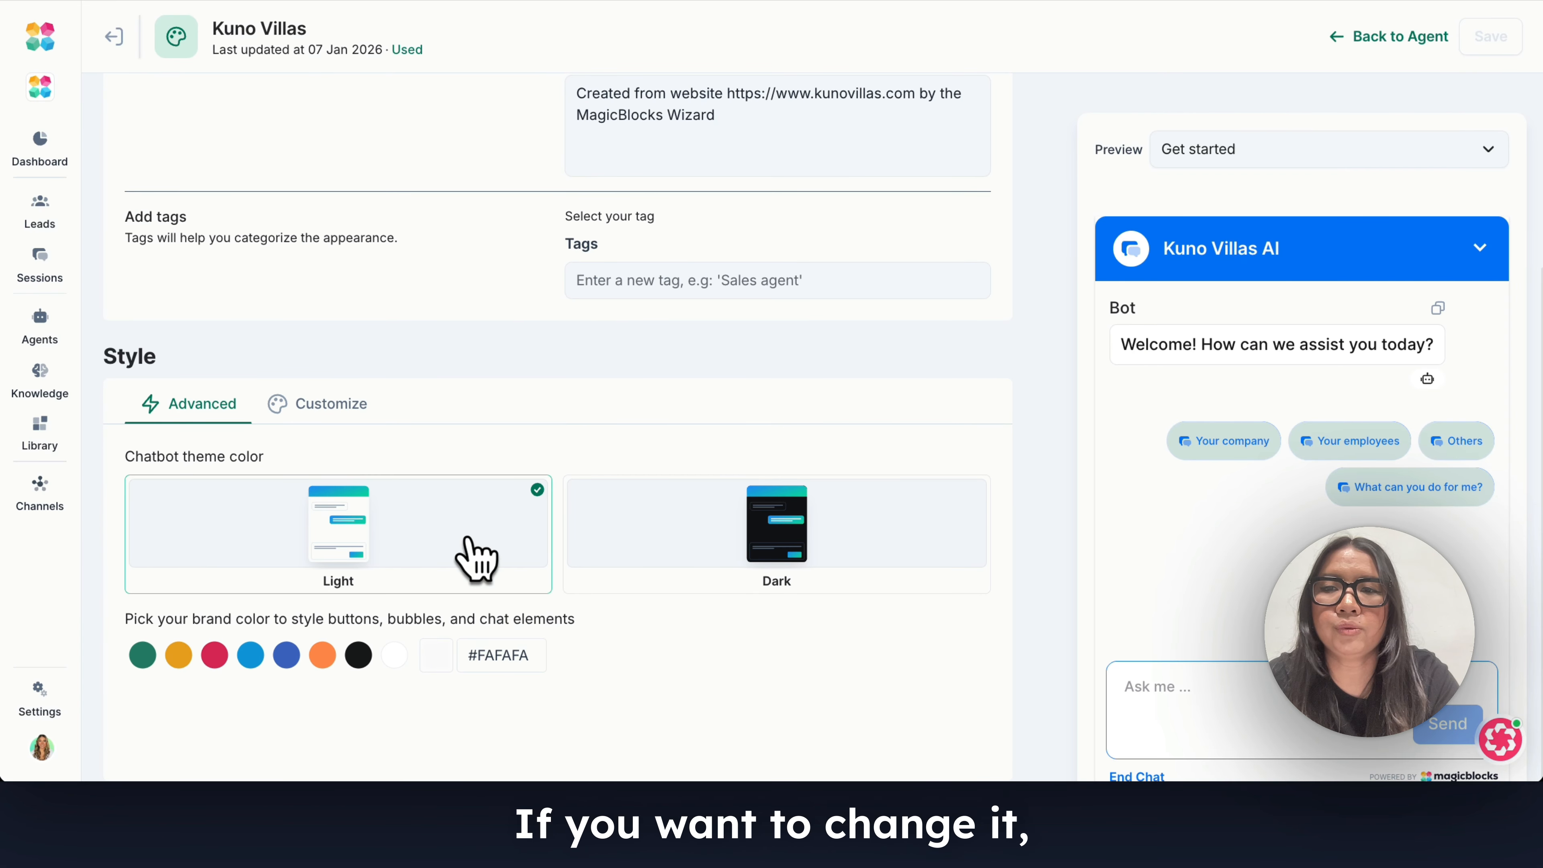
pyautogui.click(184, 656)
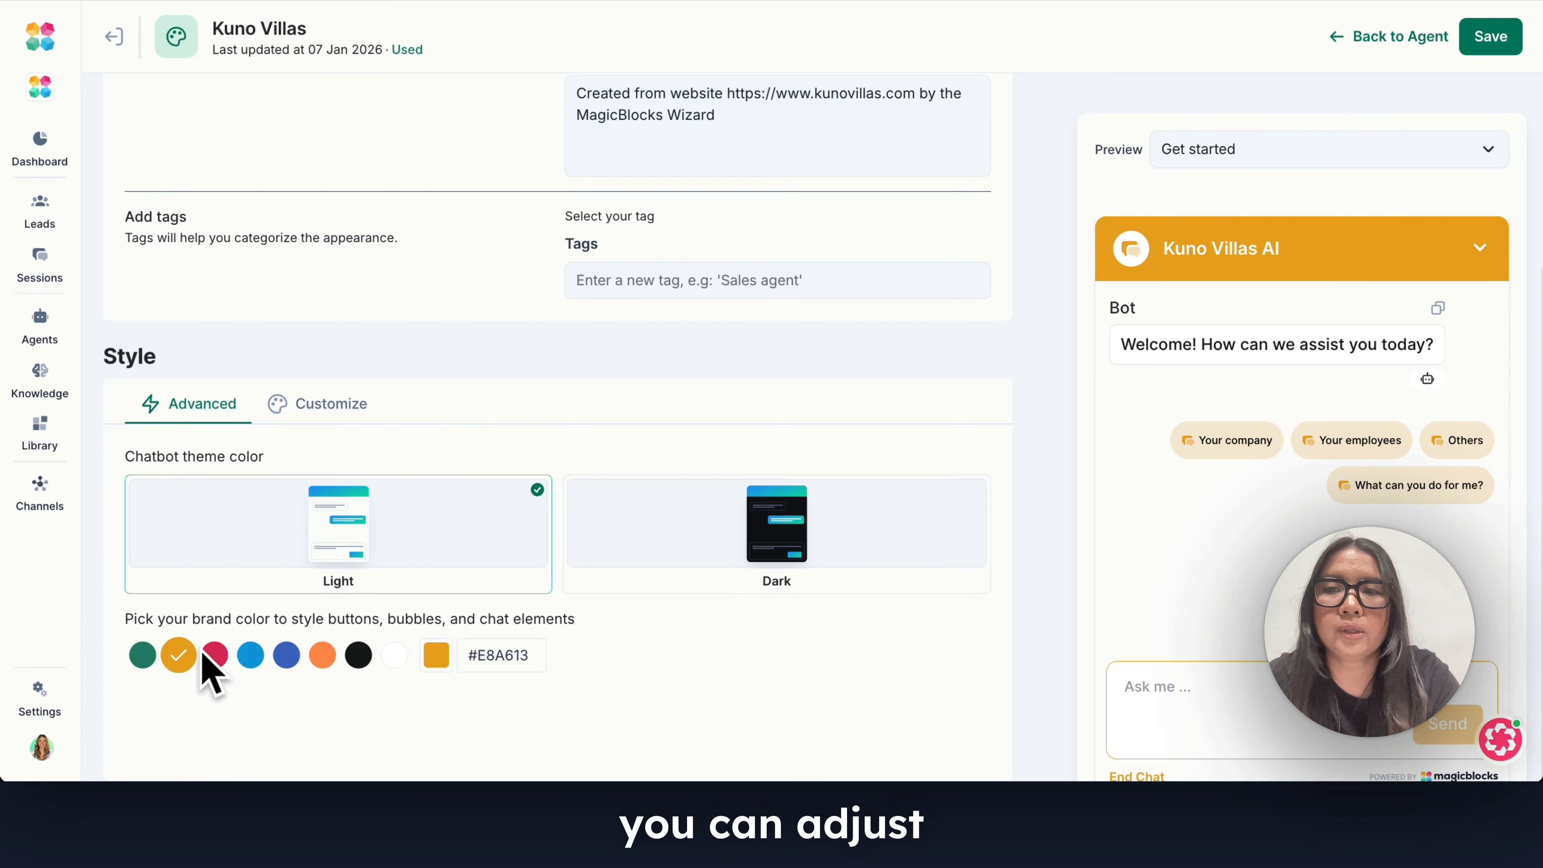
pyautogui.click(214, 657)
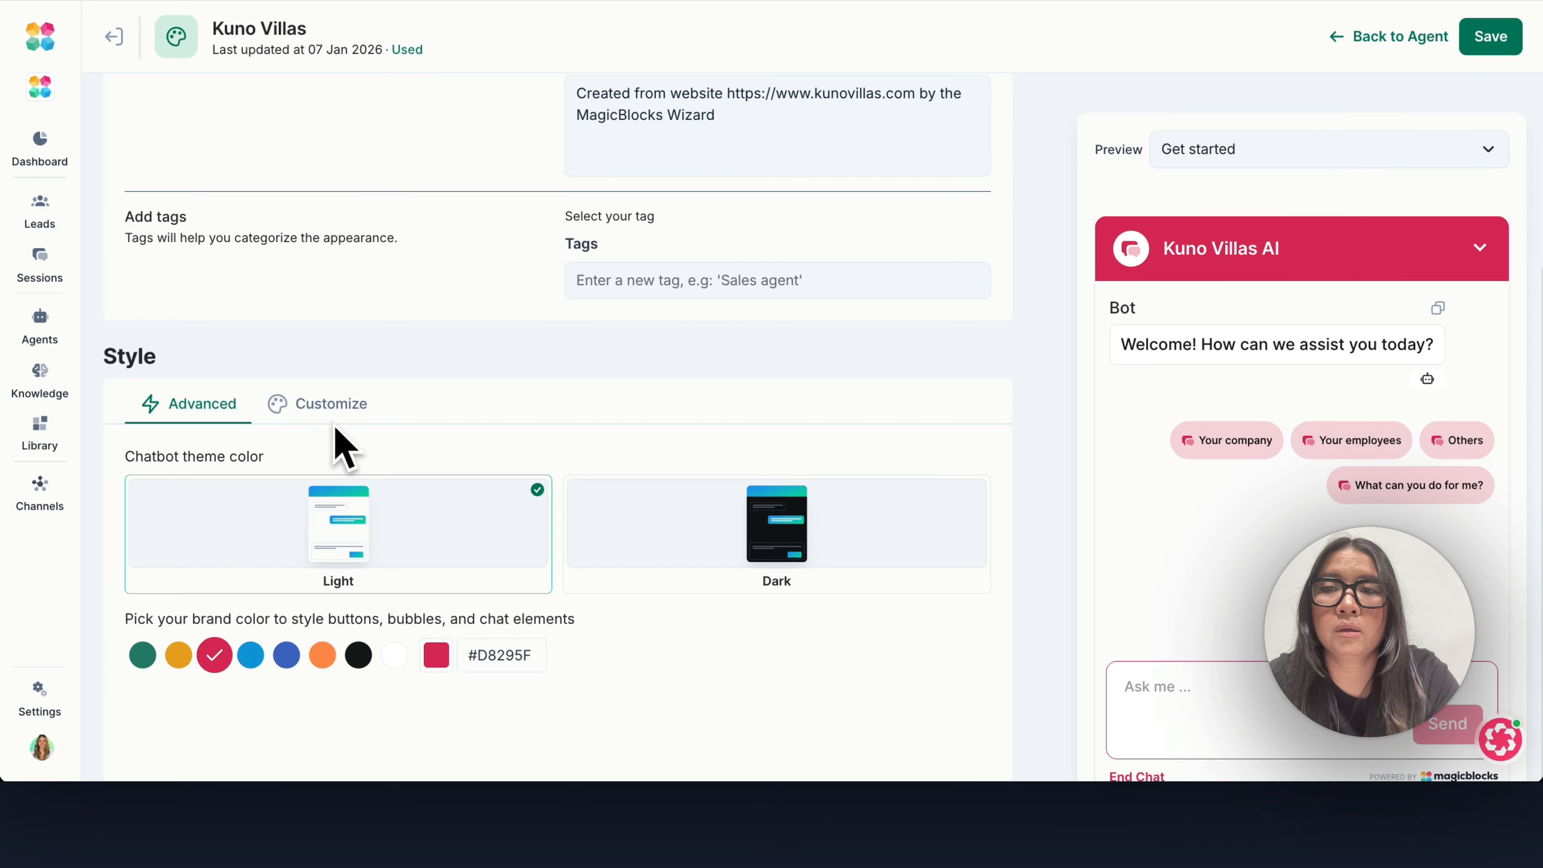
# Upload the Kuno Villas logo image as the company logo in the customized main display settings.
pyautogui.click(333, 405)
pyautogui.scroll(-3, 698, 359)
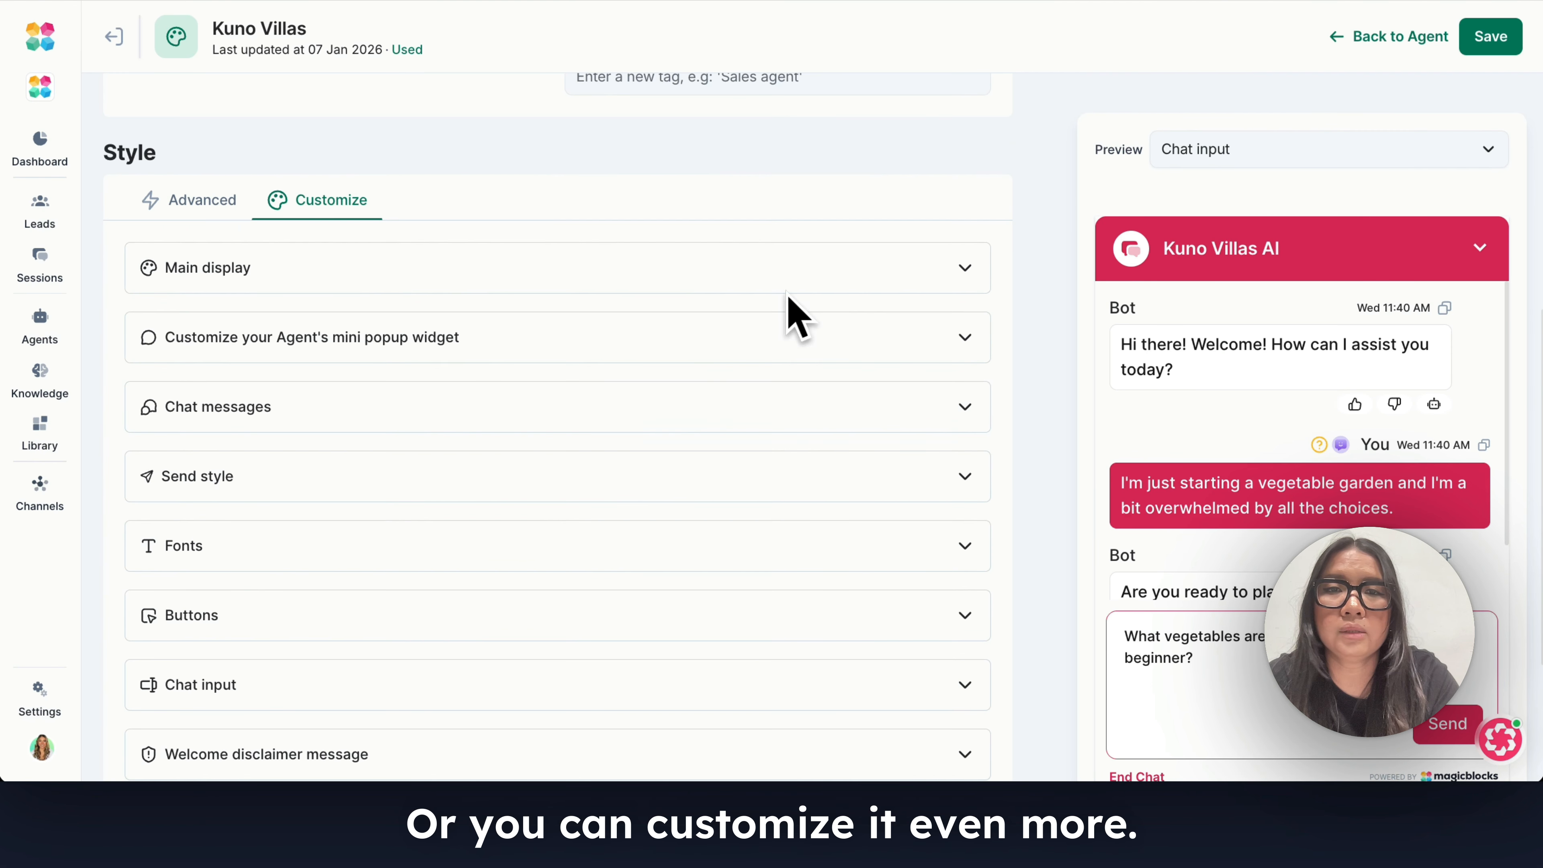
pyautogui.click(875, 266)
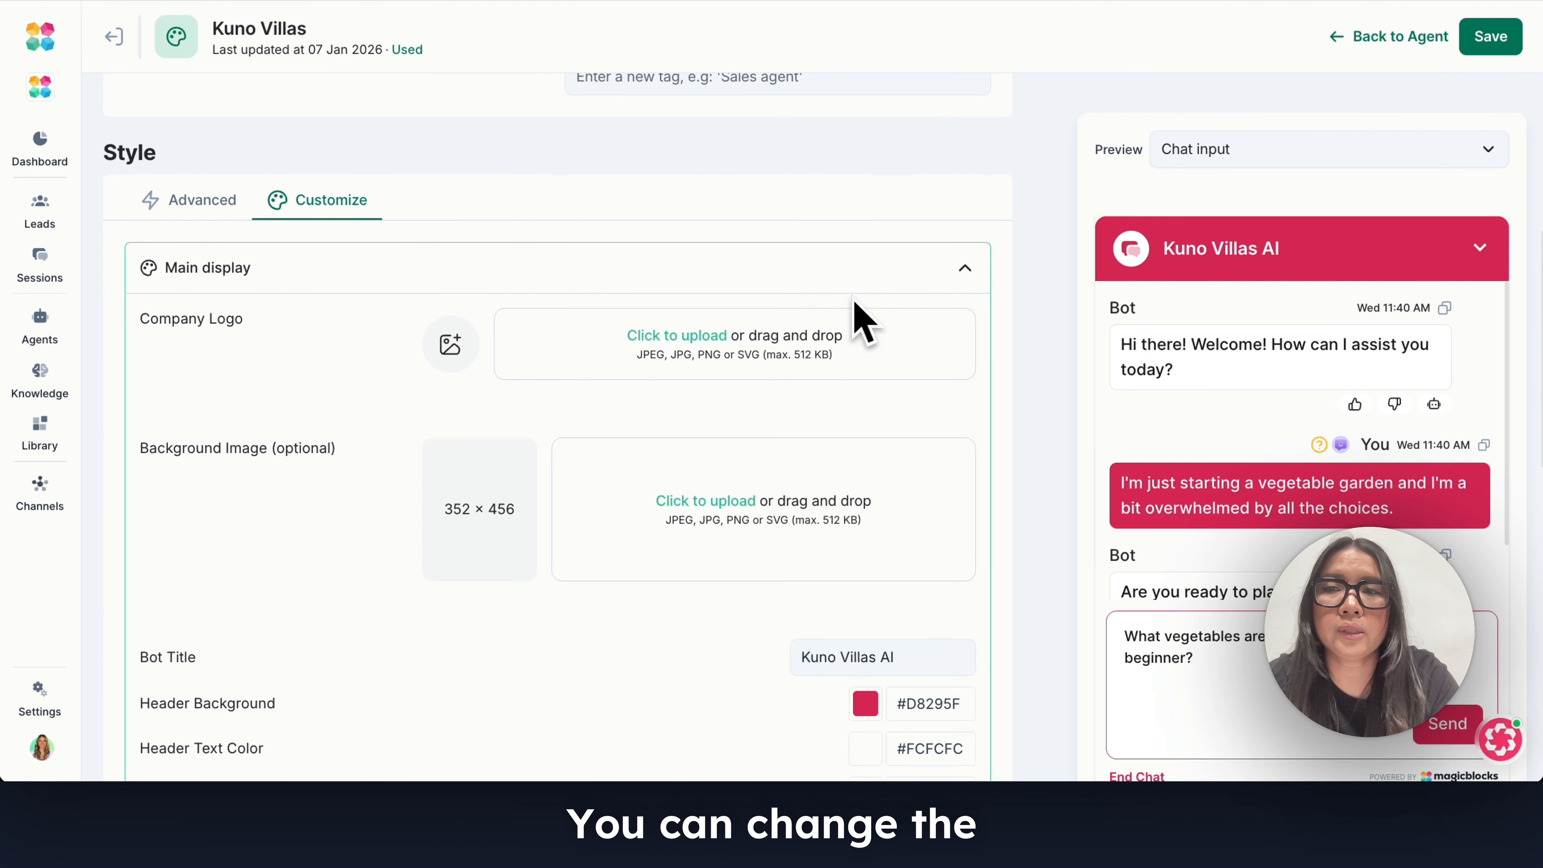
pyautogui.click(495, 355)
pyautogui.doubleClick(551, 200)
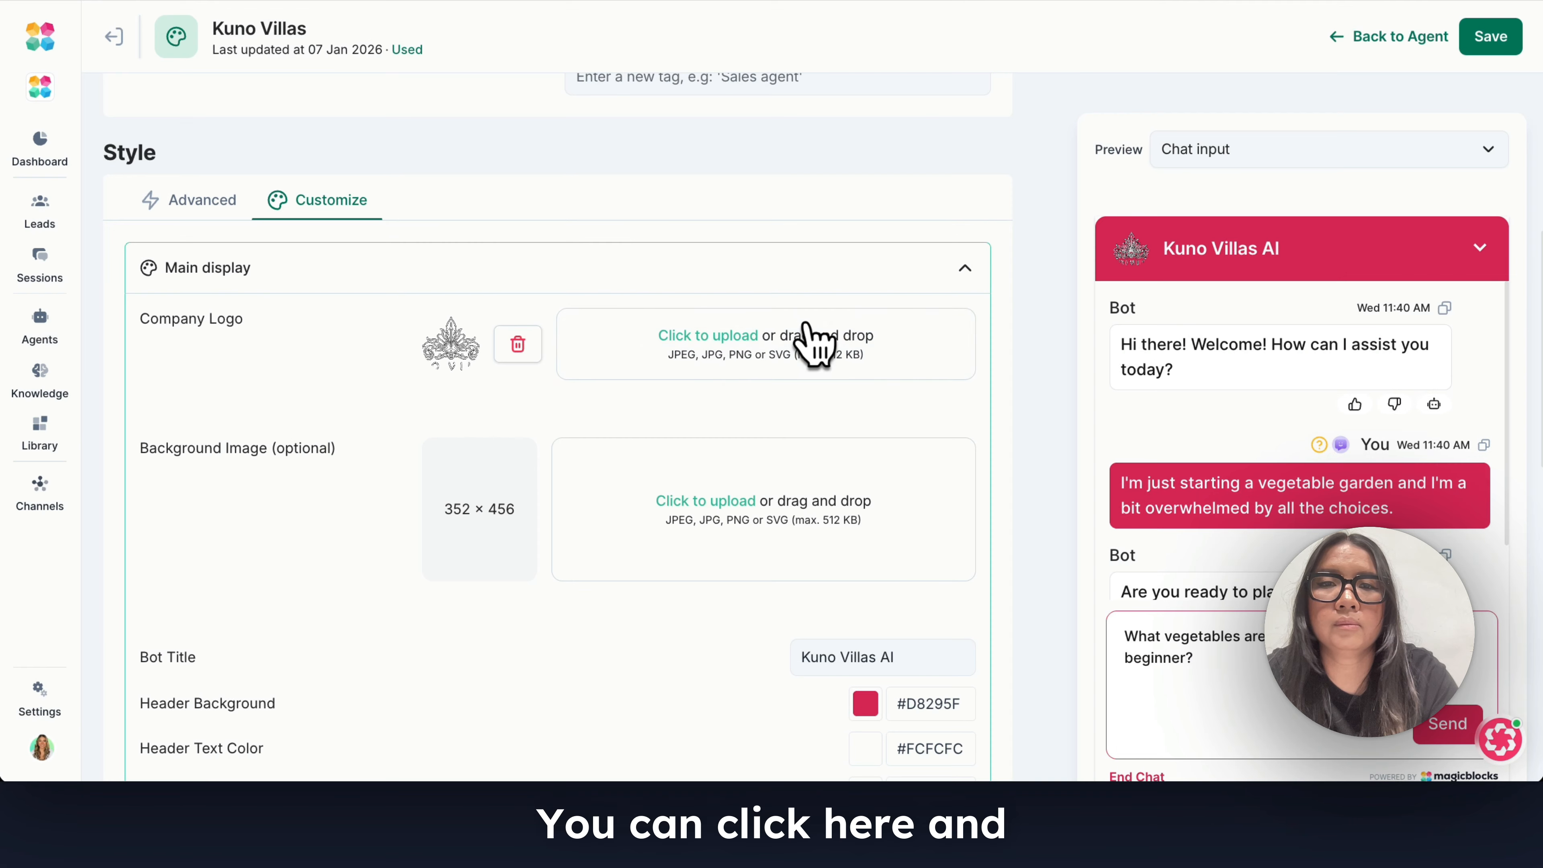
# Set the header background to #494B4F and the action icon and parameter color to #605257, and save the appearance.
pyautogui.scroll(-5, 1057, 529)
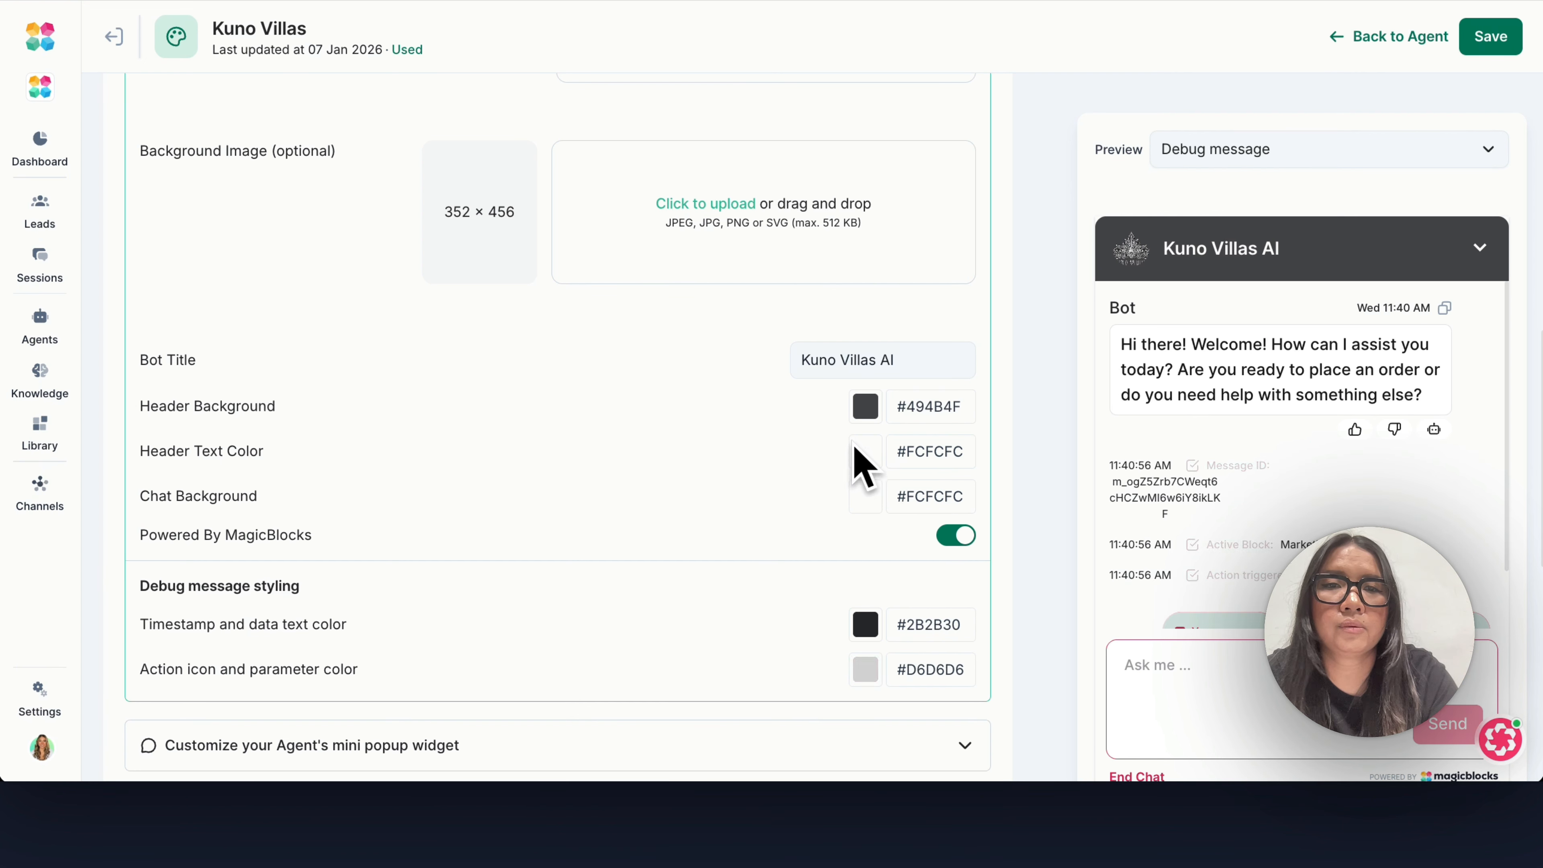
pyautogui.moveTo(852, 443); pyautogui.dragTo(885, 505)
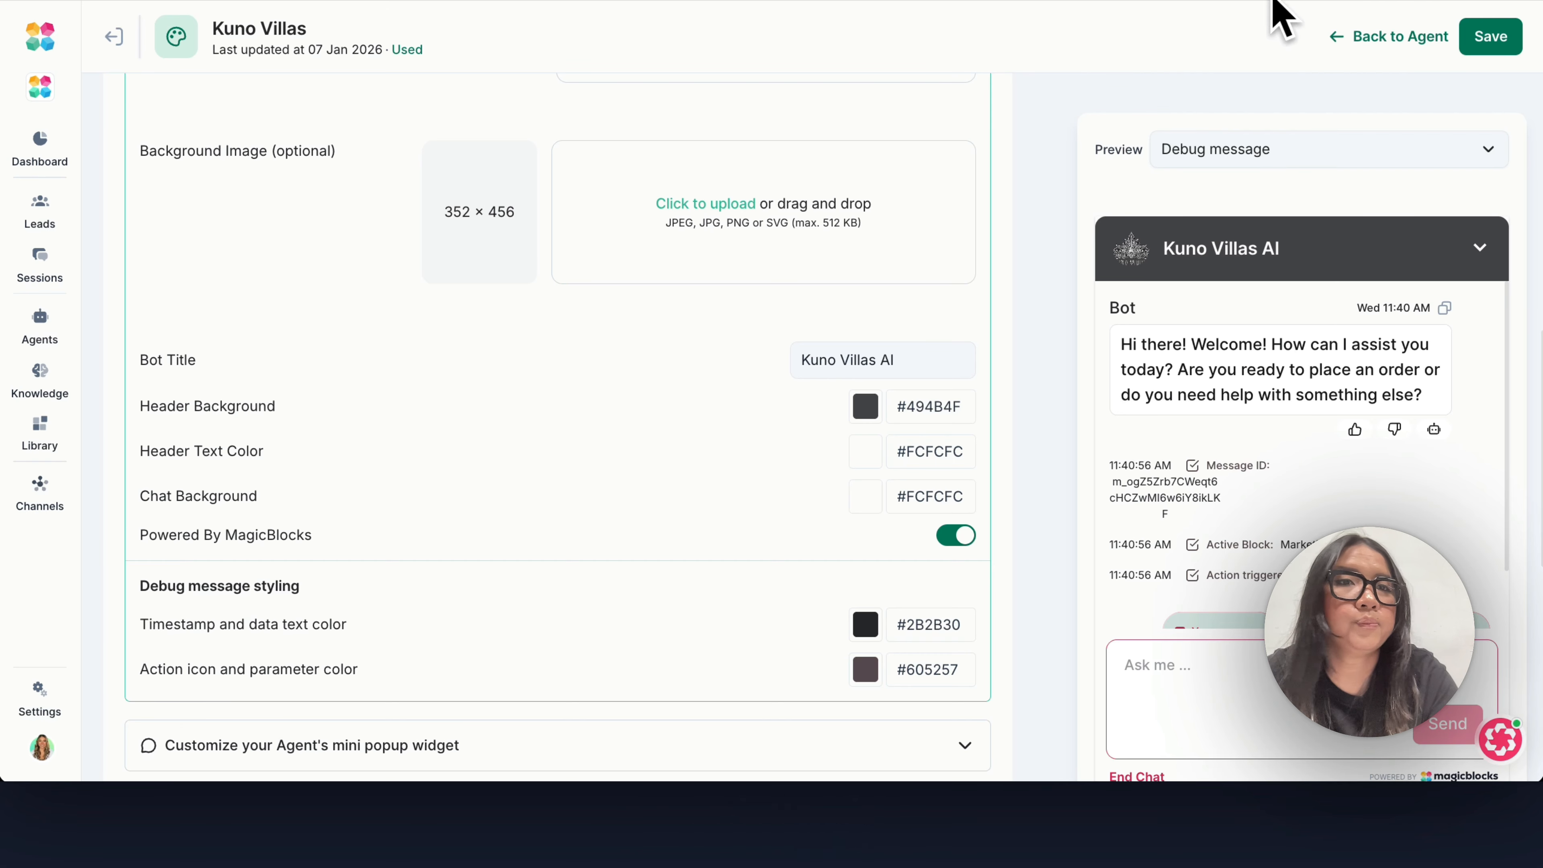
pyautogui.click(1499, 39)
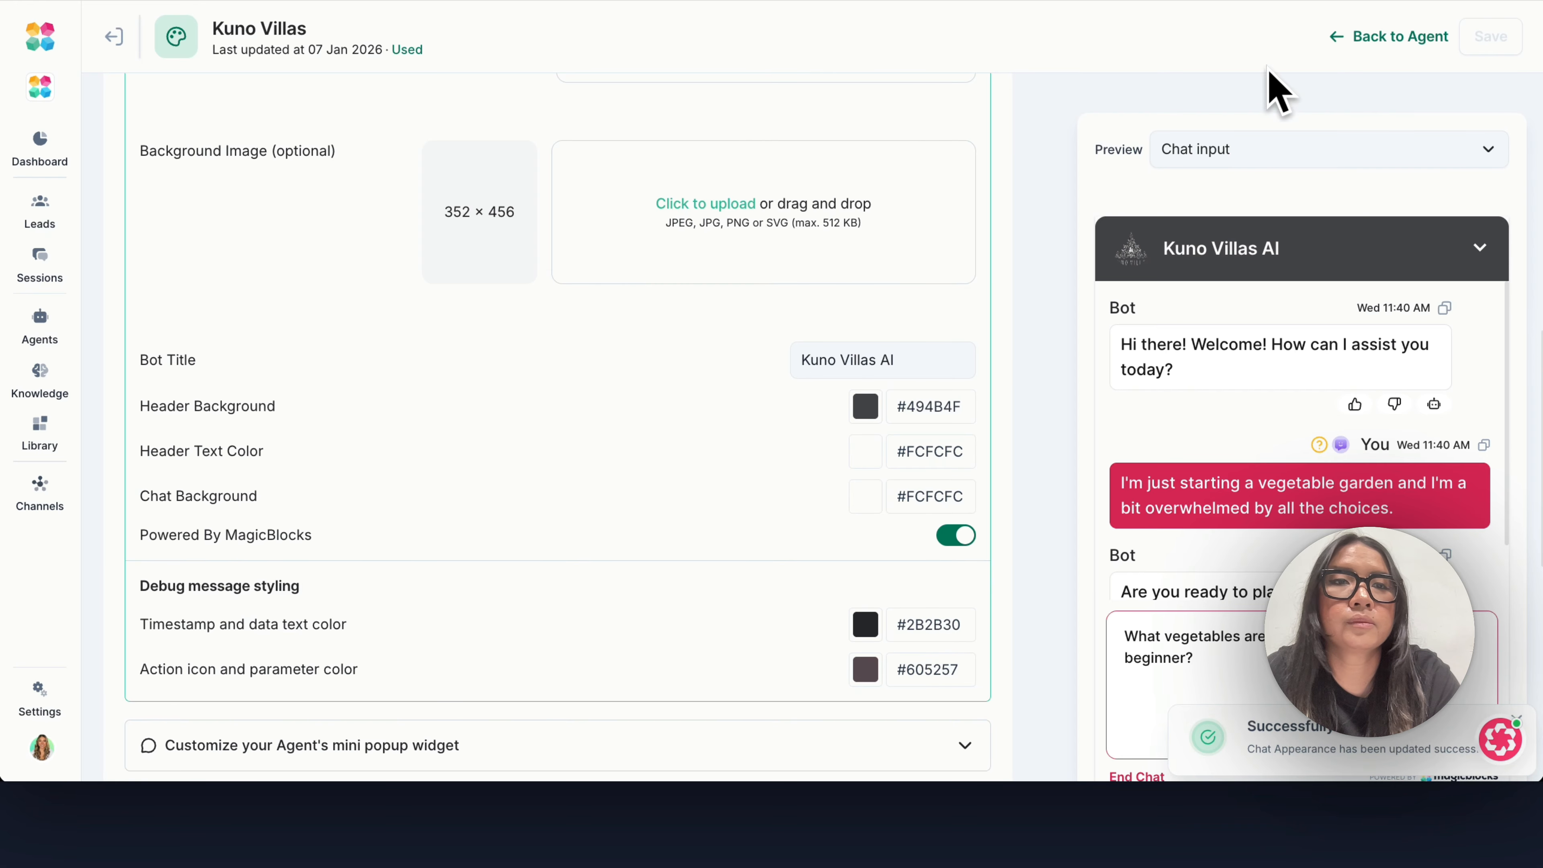
# Return to the agent's Go Live settings, compare the Standard and Sidebar widget styles, and choose Standard.
pyautogui.click(1394, 42)
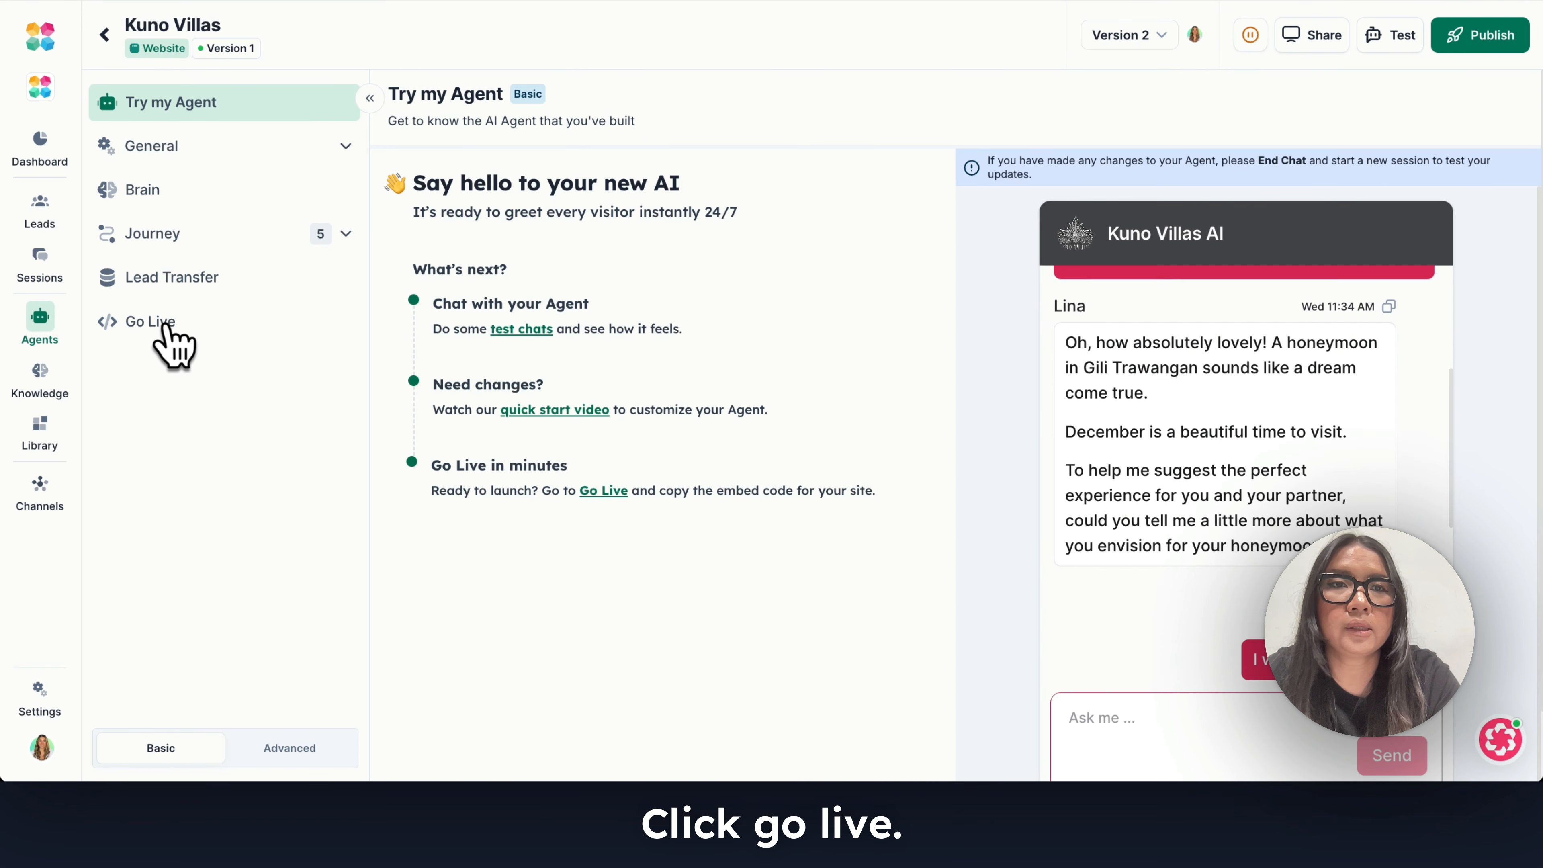
pyautogui.click(165, 326)
pyautogui.click(438, 415)
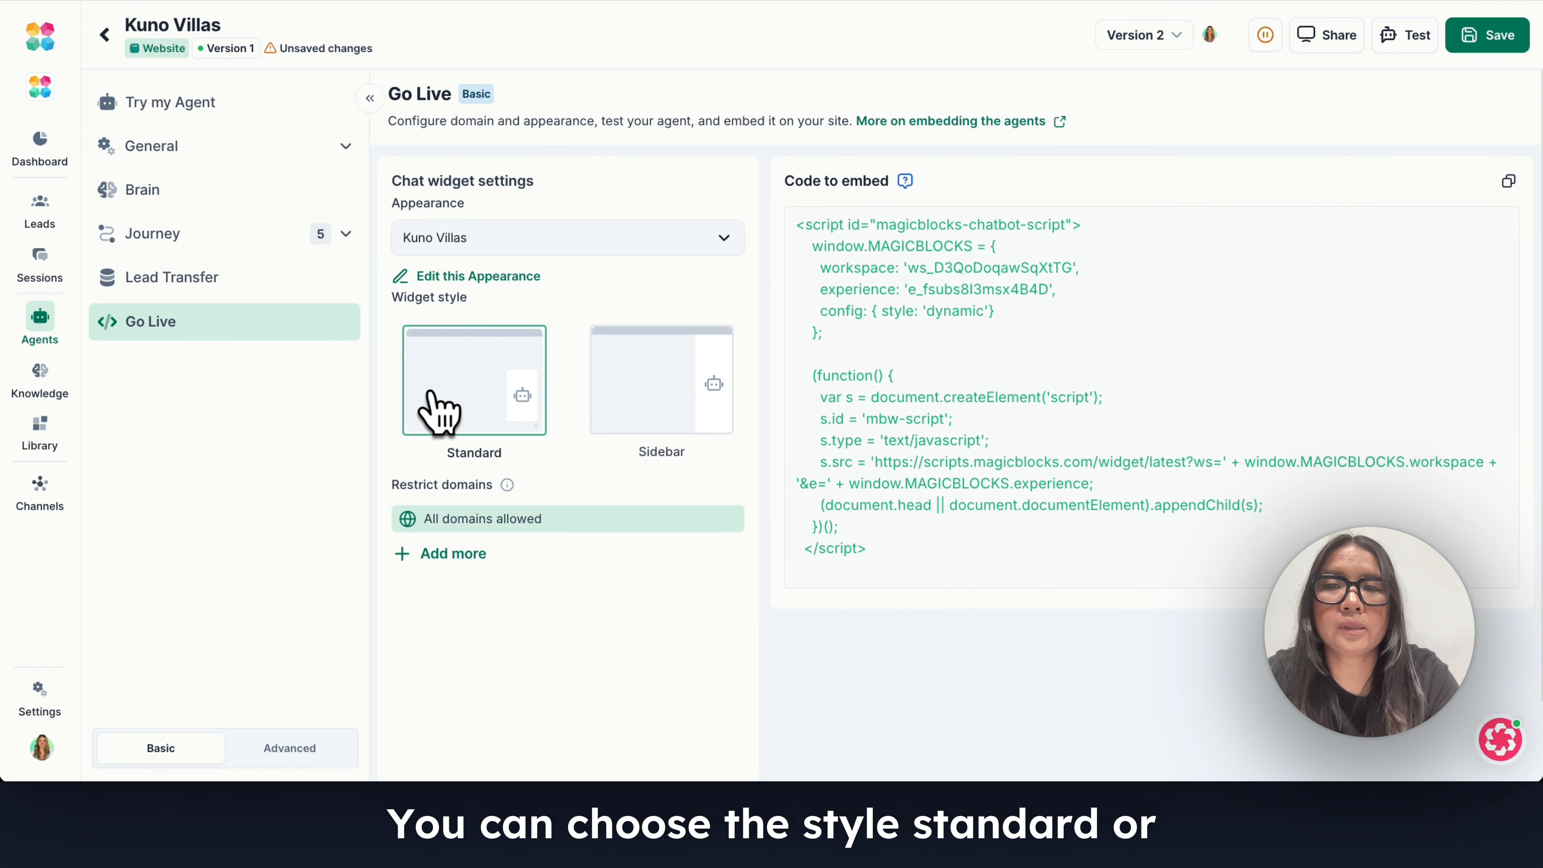
pyautogui.click(625, 425)
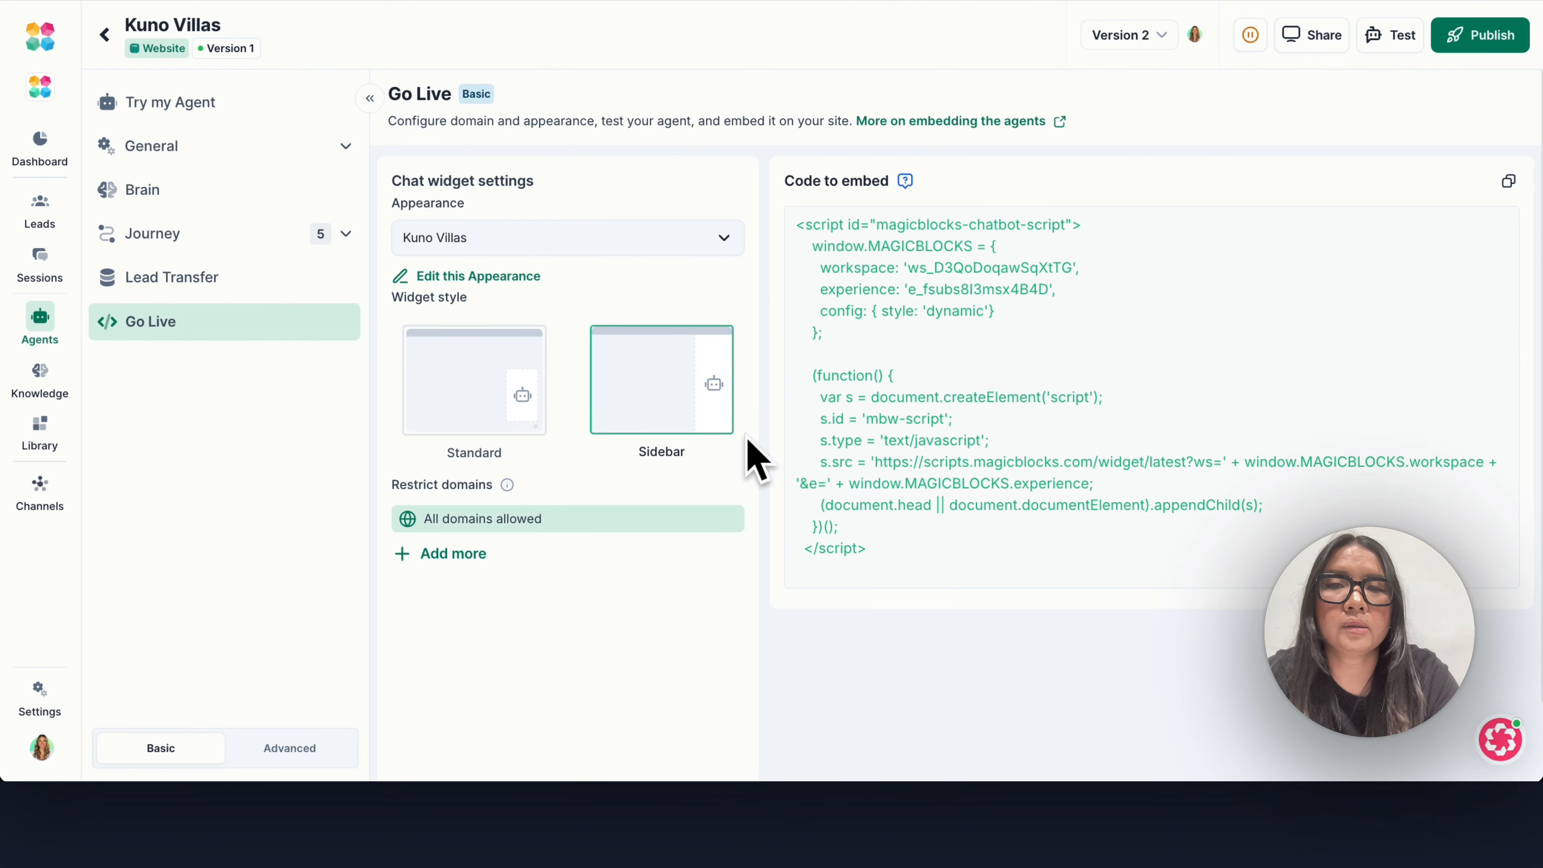
pyautogui.click(509, 414)
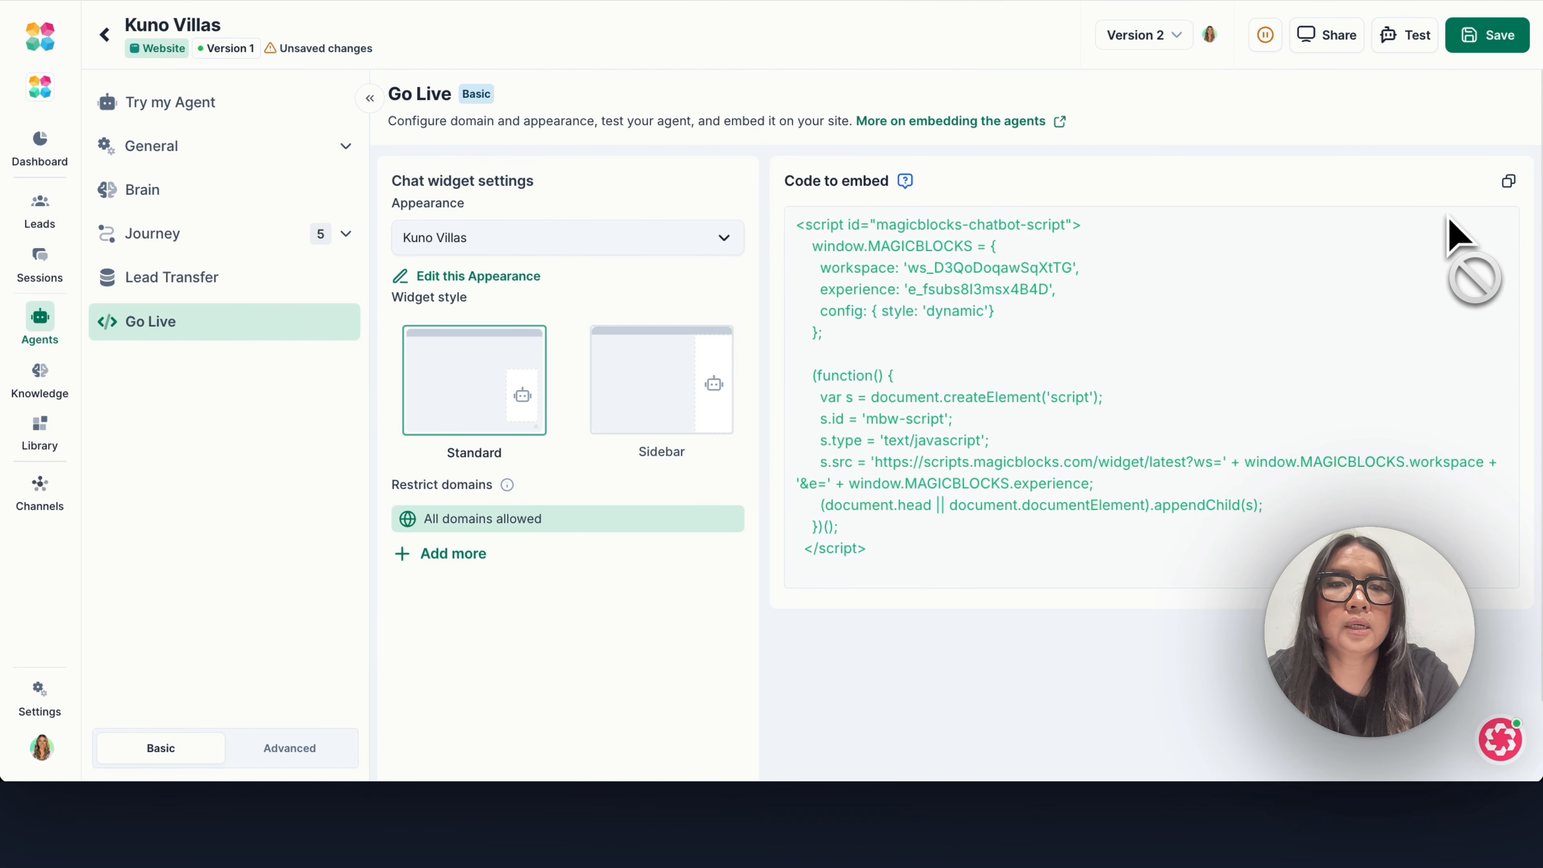
# Copy the agent's embed code and look over the script.
pyautogui.click(1509, 181)
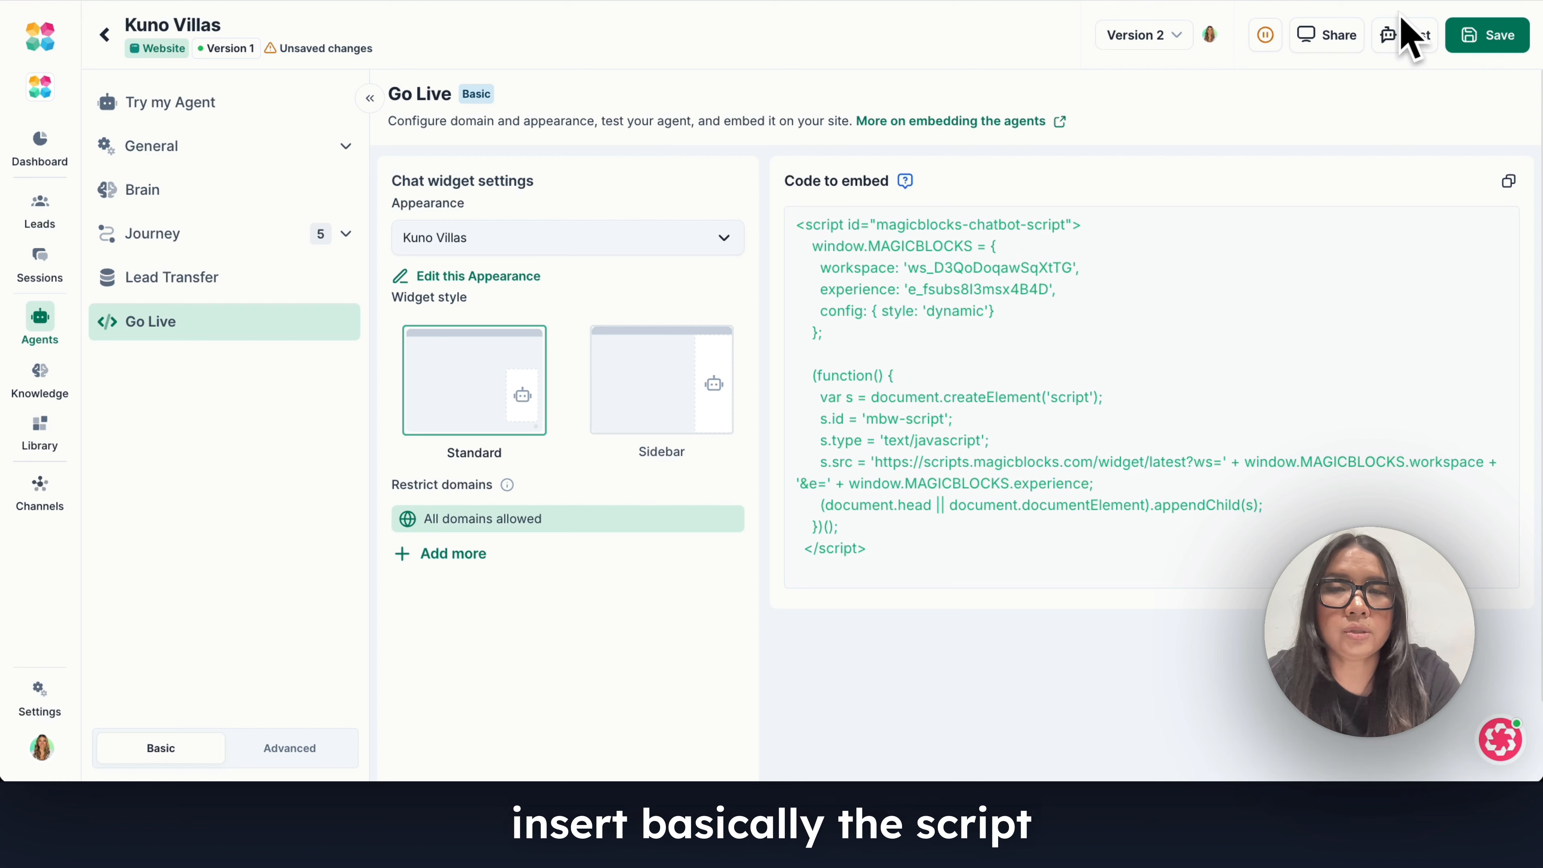
pyautogui.scroll(-1, 923, 371)
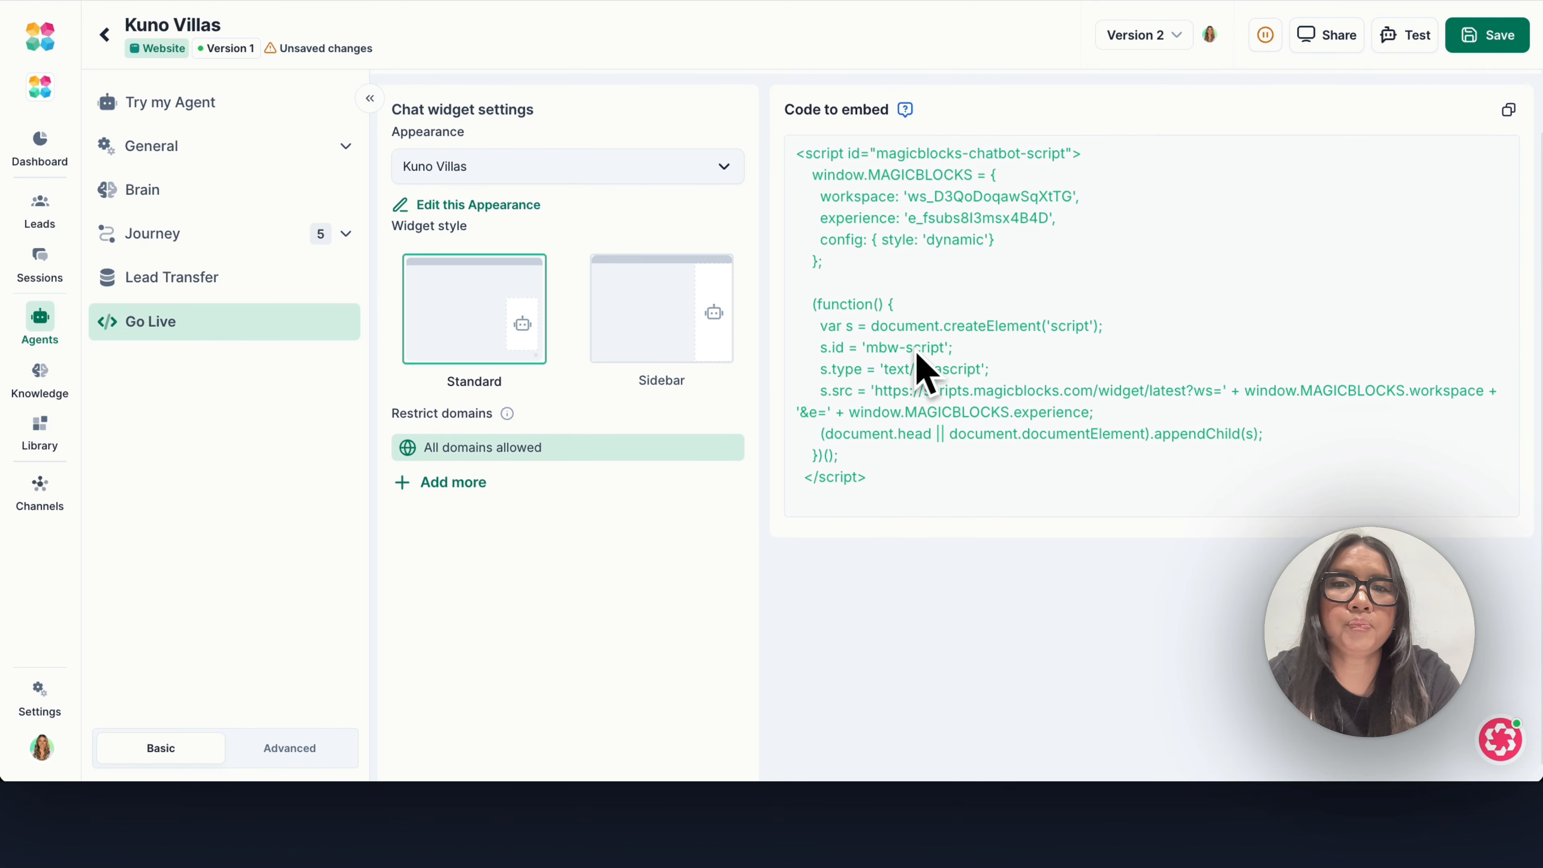
pyautogui.scroll(1, 918, 354)
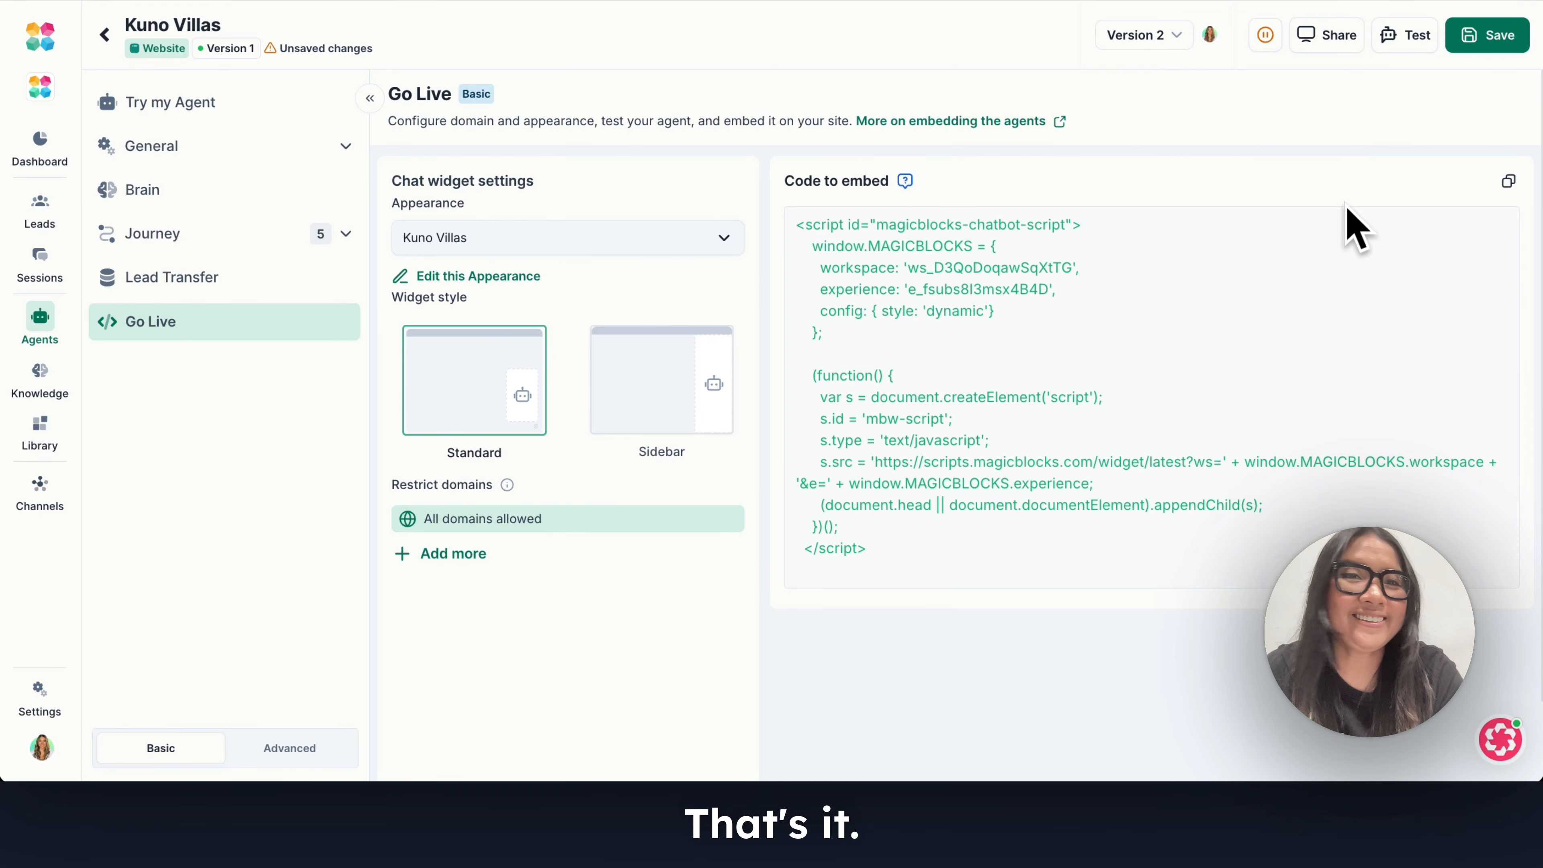
# Return to the agents list and view the Kuno Villas agent's details down to its journey blocks and tags.
pyautogui.click(103, 34)
pyautogui.click(1006, 436)
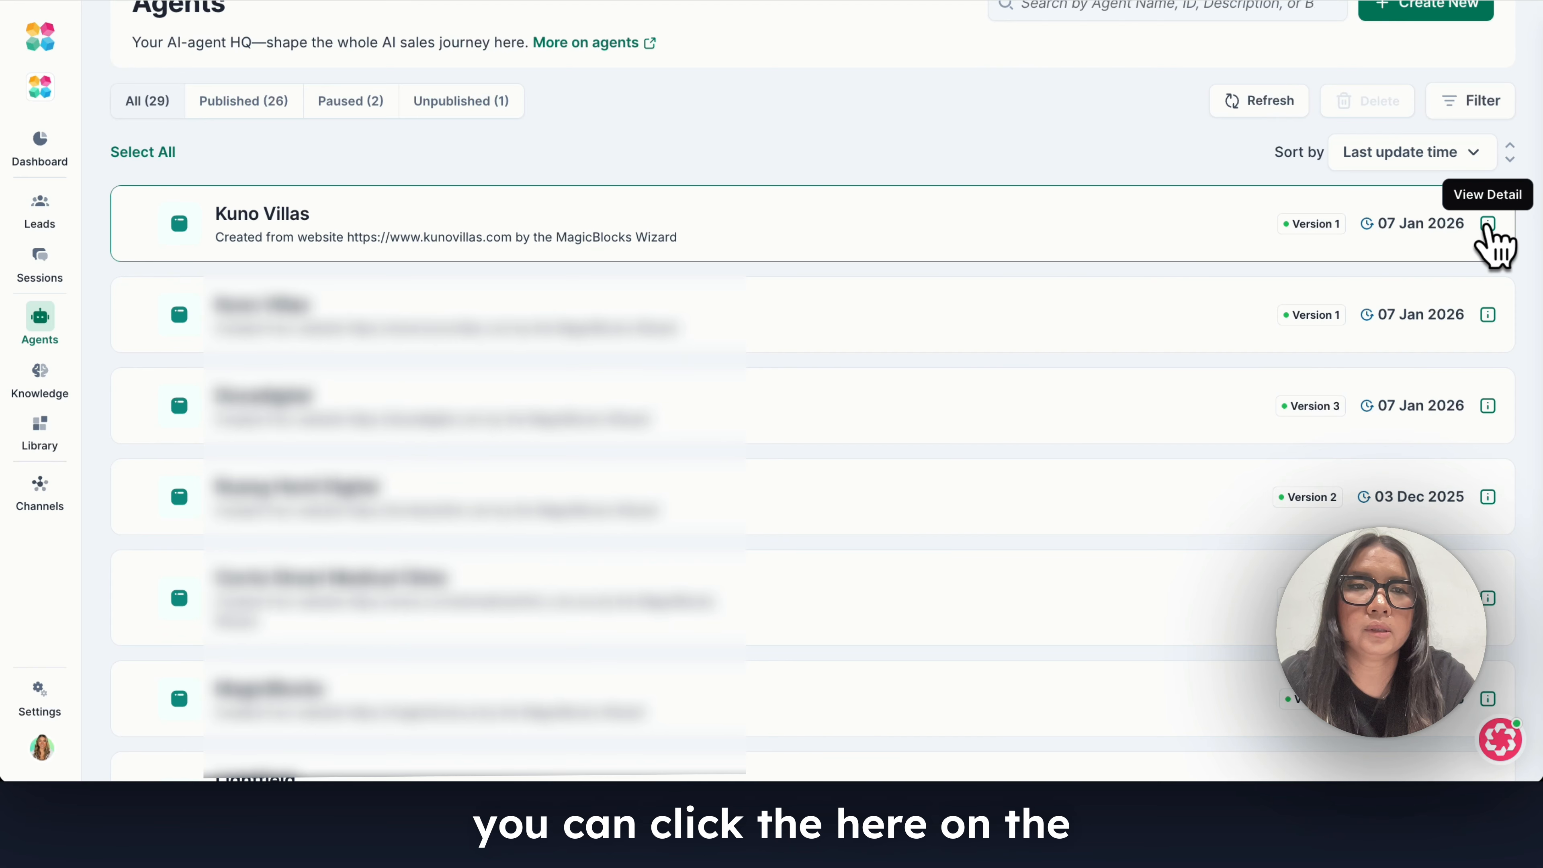
pyautogui.click(1487, 226)
pyautogui.scroll(-2, 1397, 365)
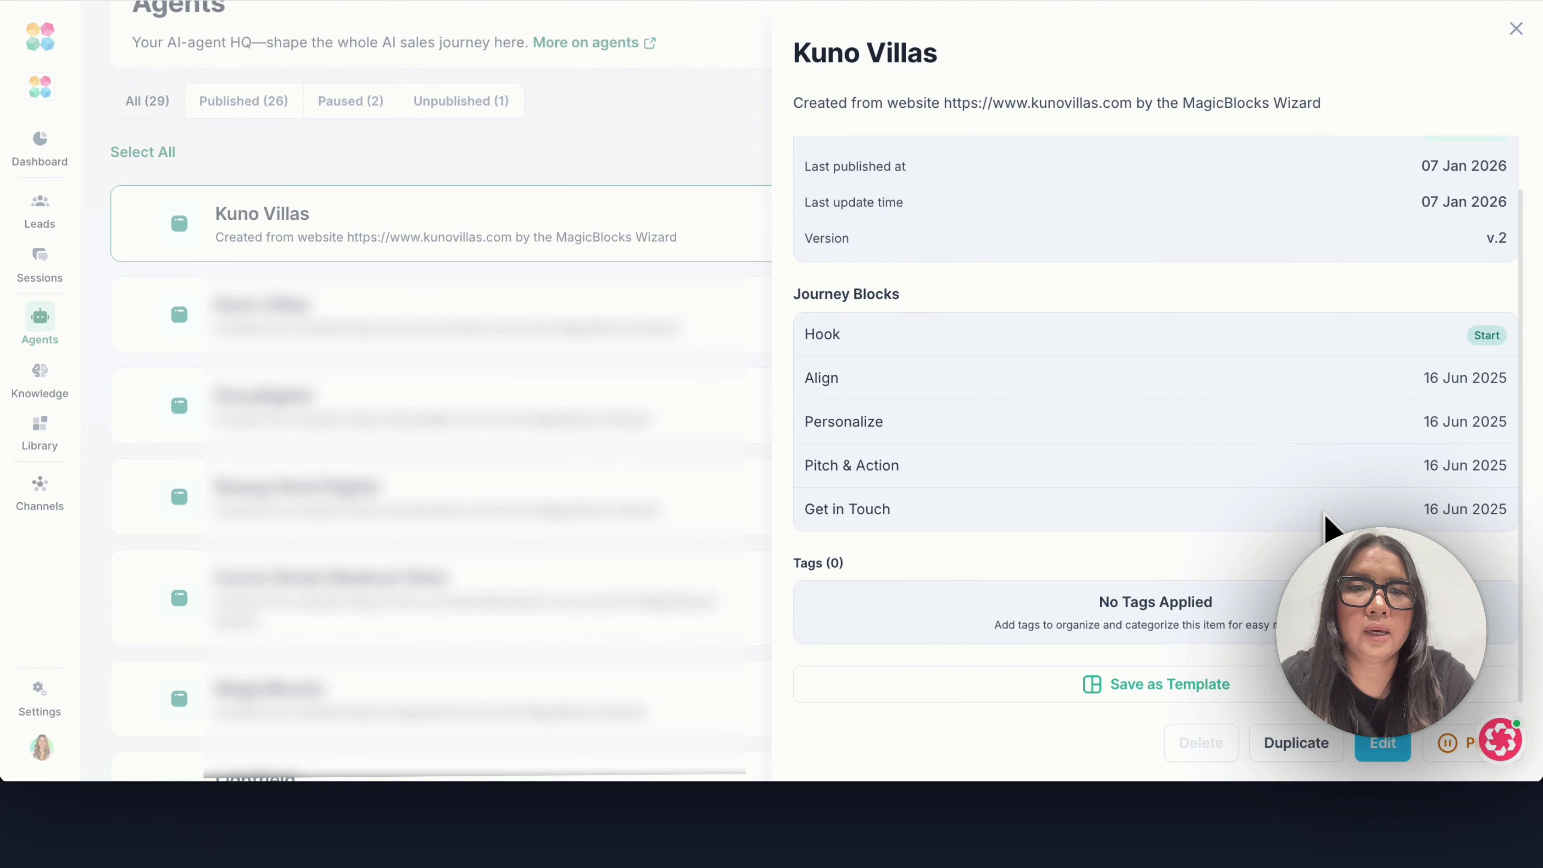
# Start saving the Kuno Villas agent as a template and enter "Hotel AI Sales" in its name.
pyautogui.click(1194, 684)
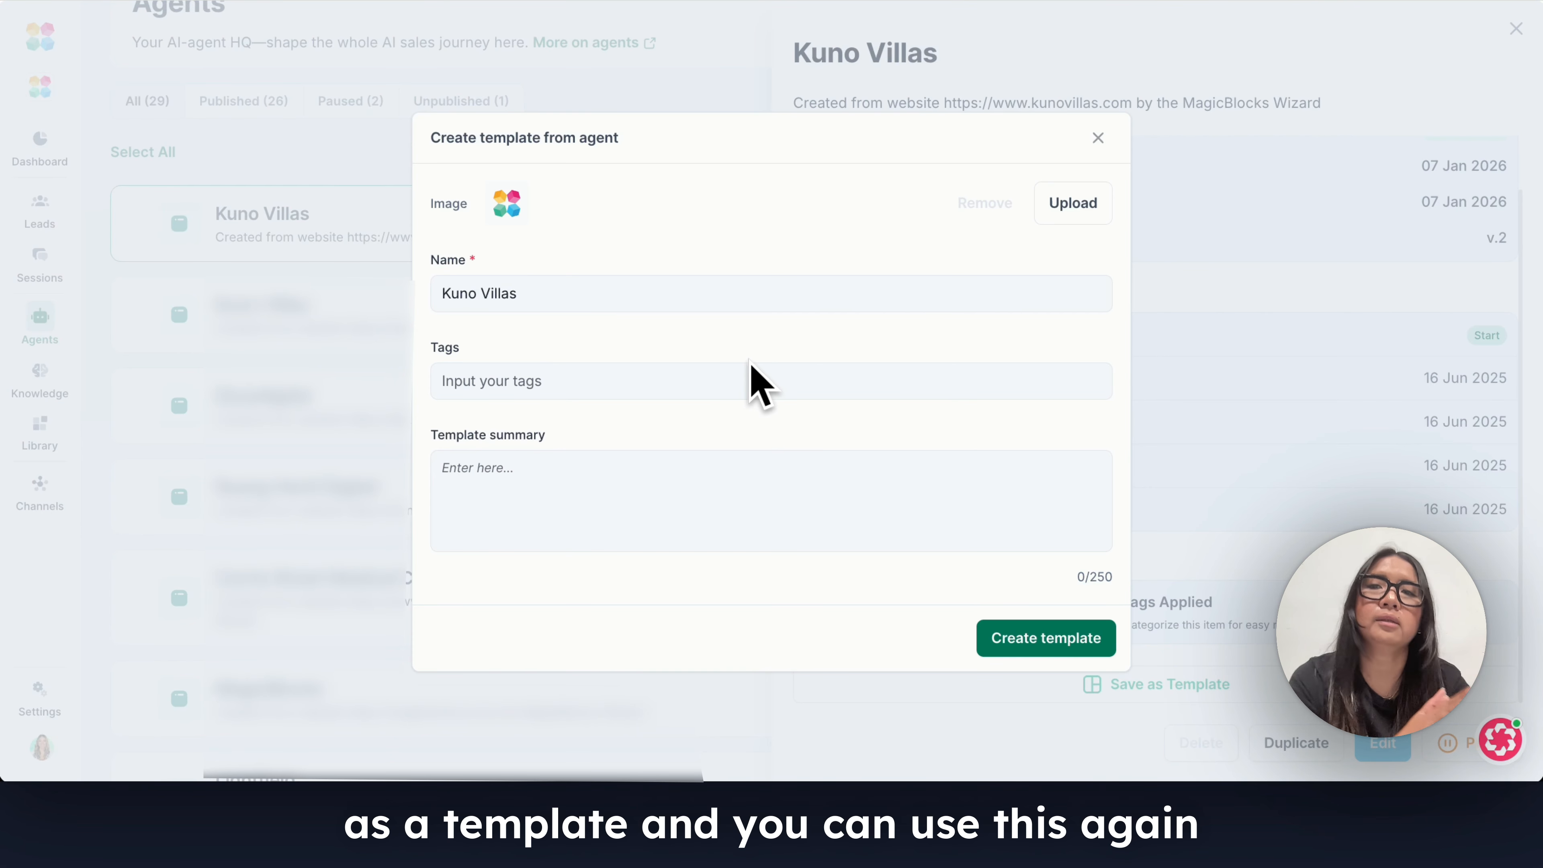
pyautogui.tripleClick(644, 293)
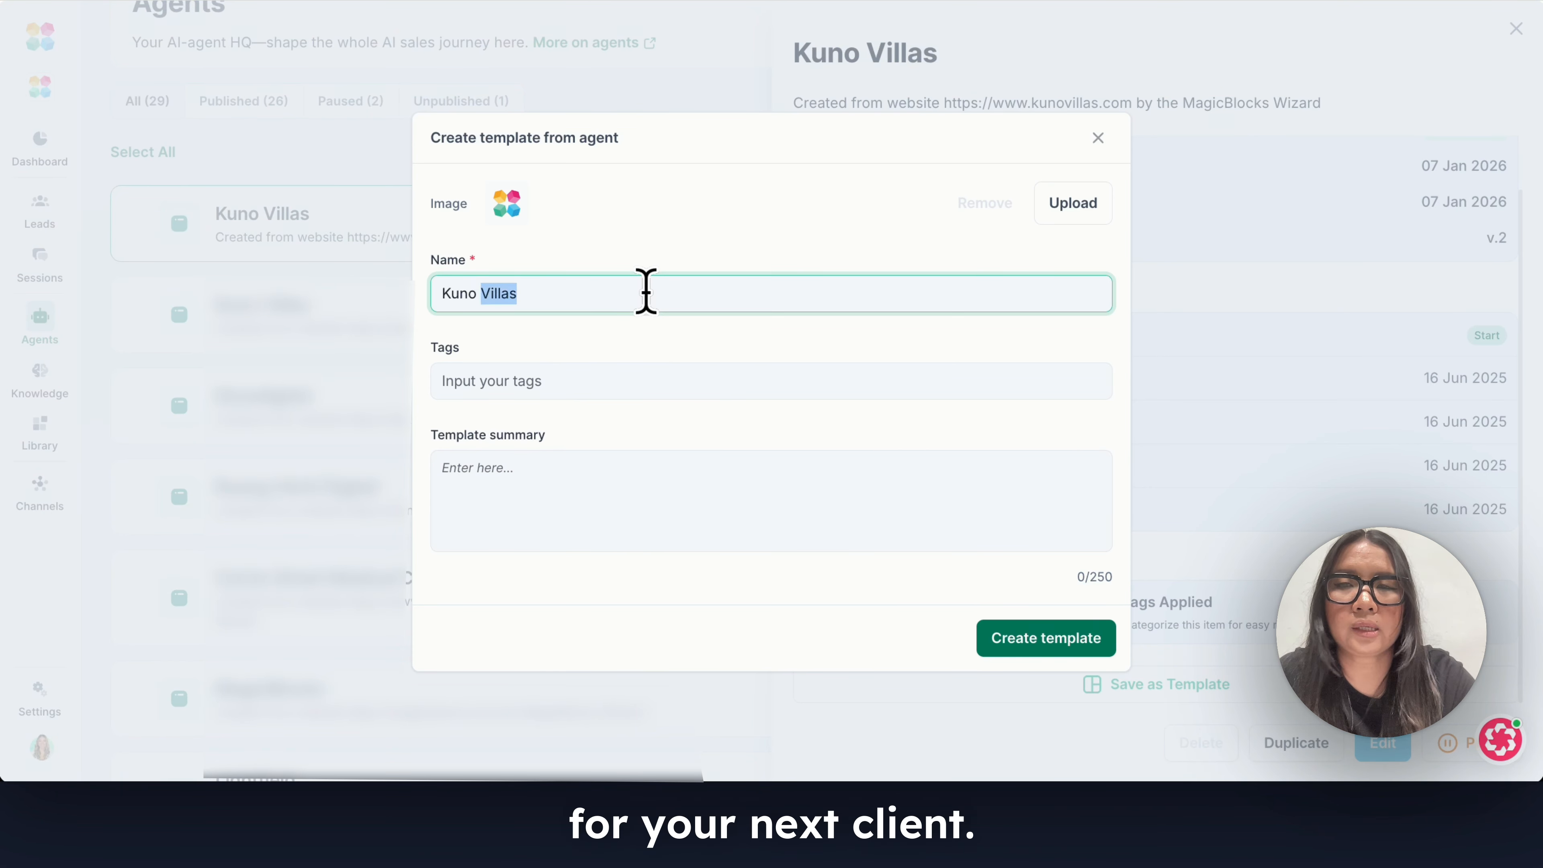
pyautogui.write('Hotel')
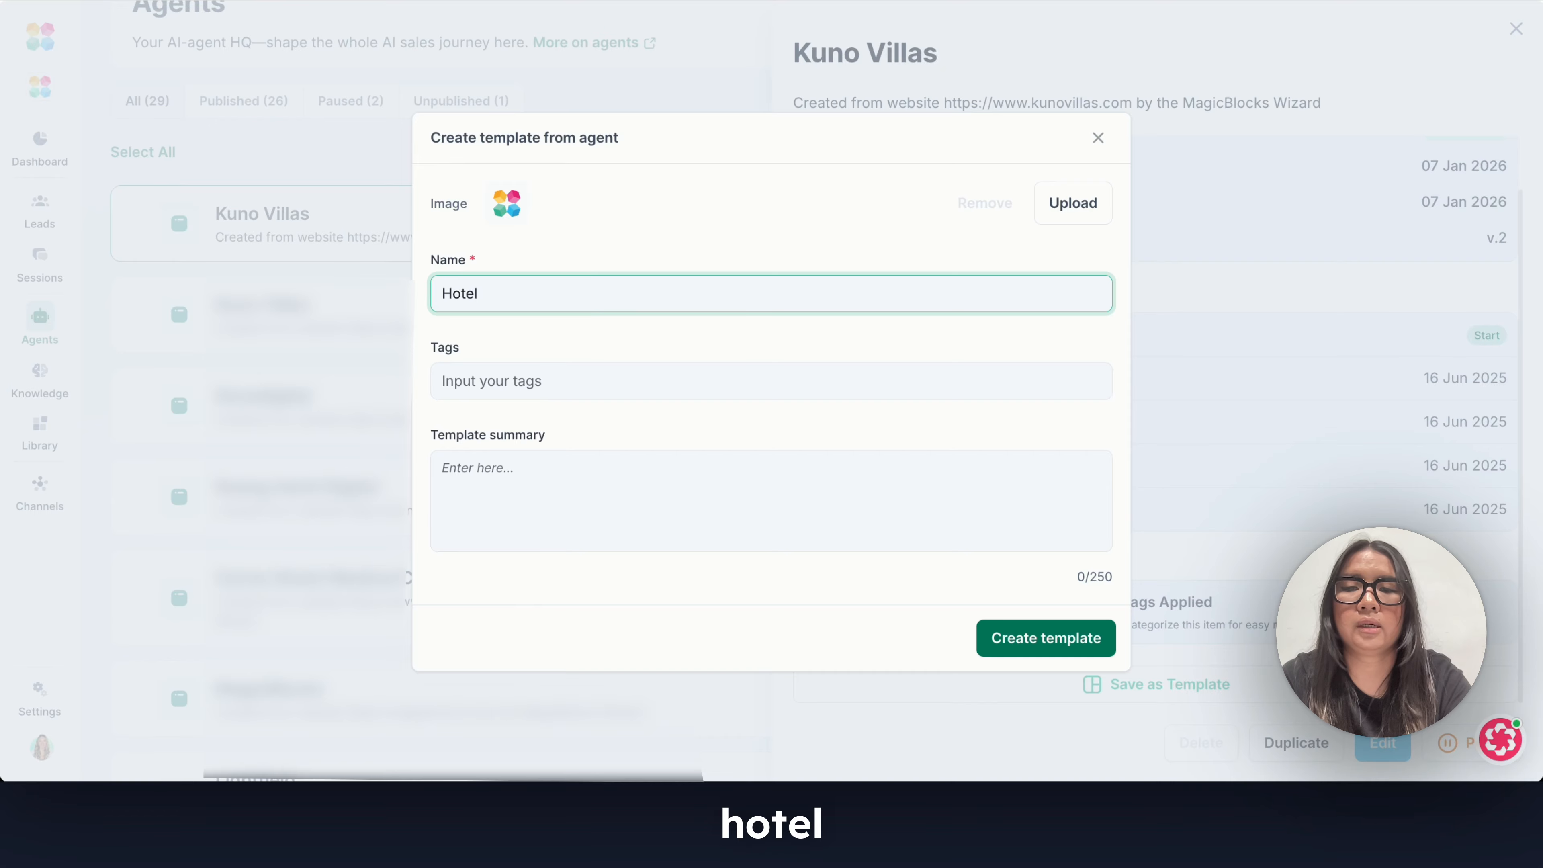
pyautogui.write(' AI Sales')
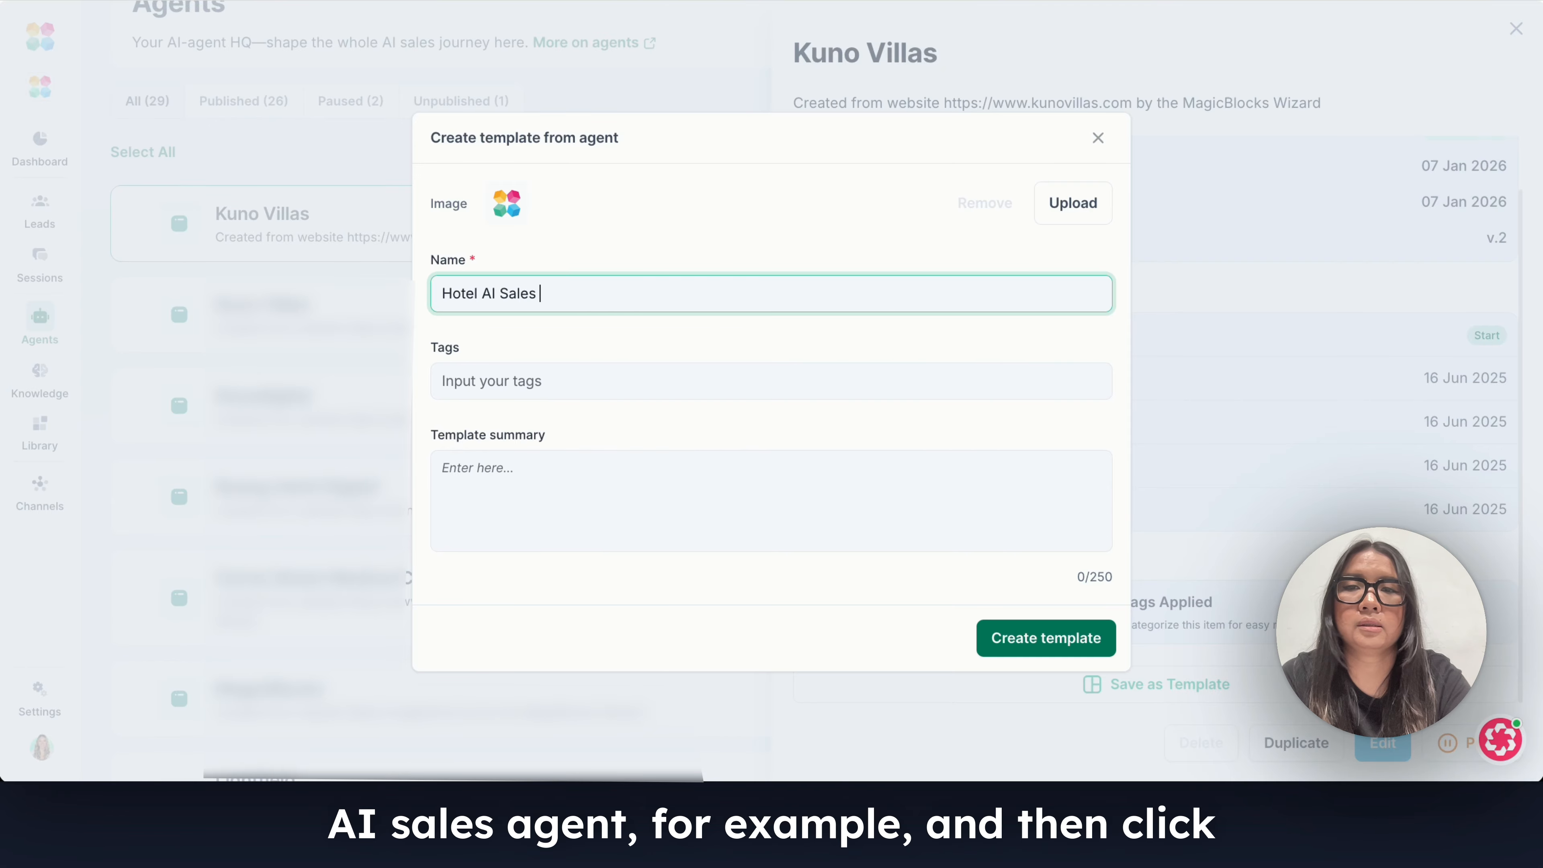